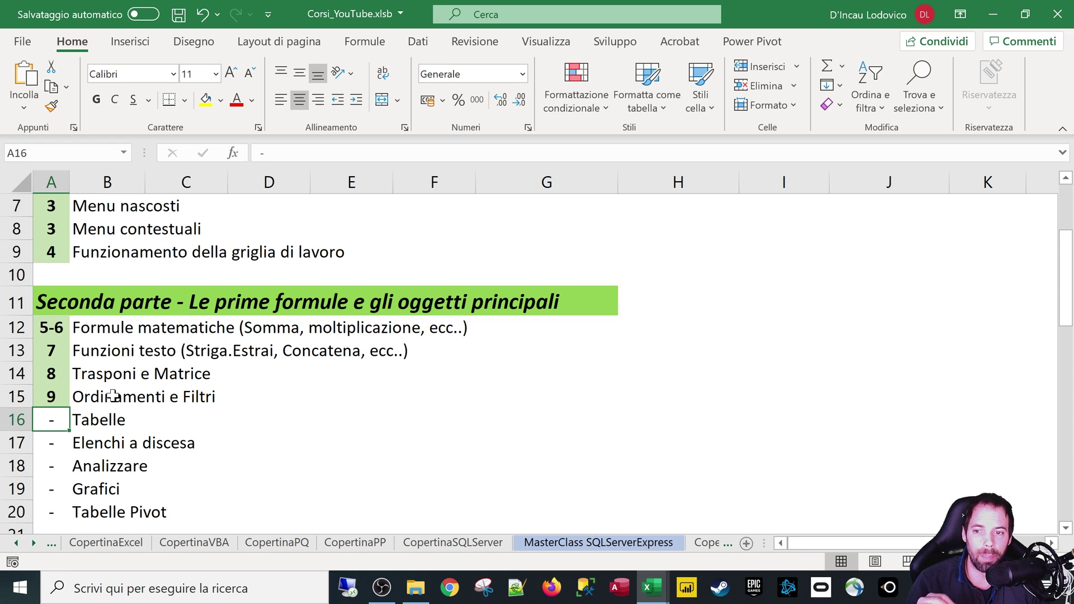
- Point out the outline topics: lesson 5-6, Formule matematiche, Seconda parte, text functions and Tabelle
left_click(53, 328)
left_click(102, 325)
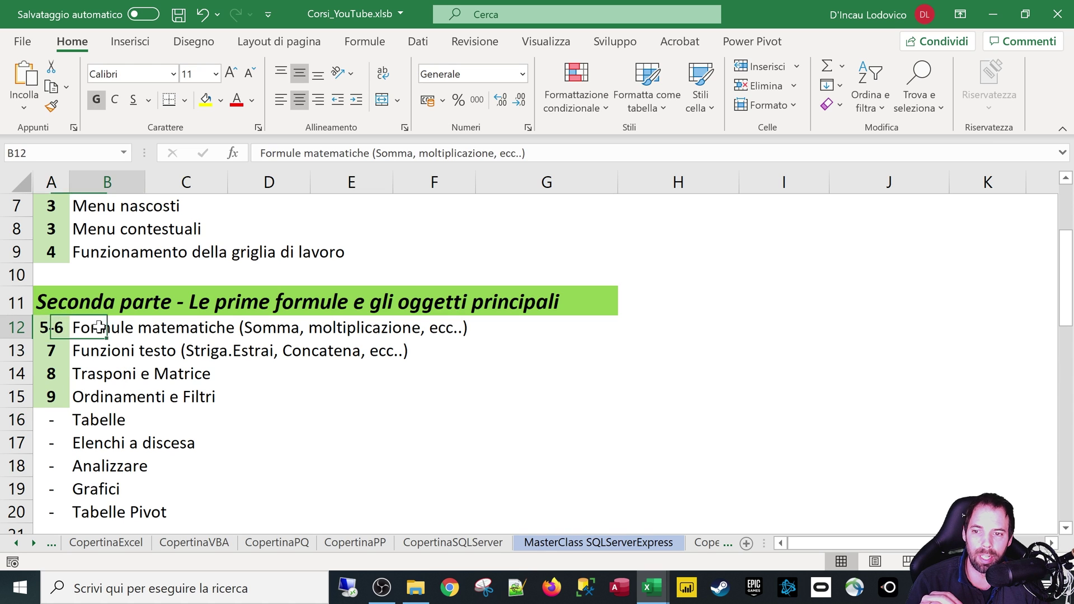
left_click(78, 301)
left_click(196, 305)
left_click(231, 356)
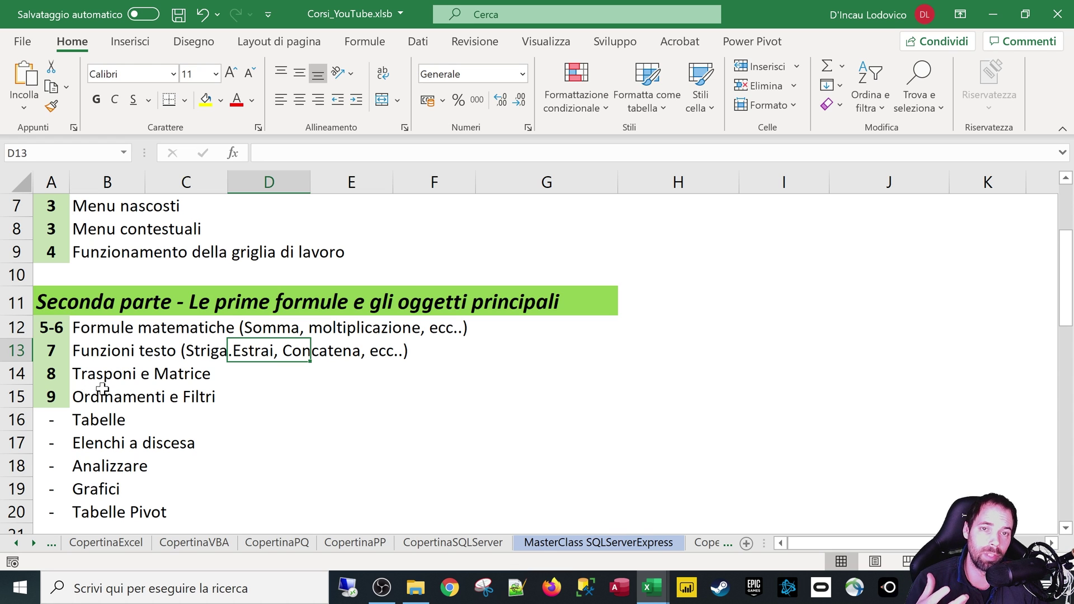
left_click(53, 419)
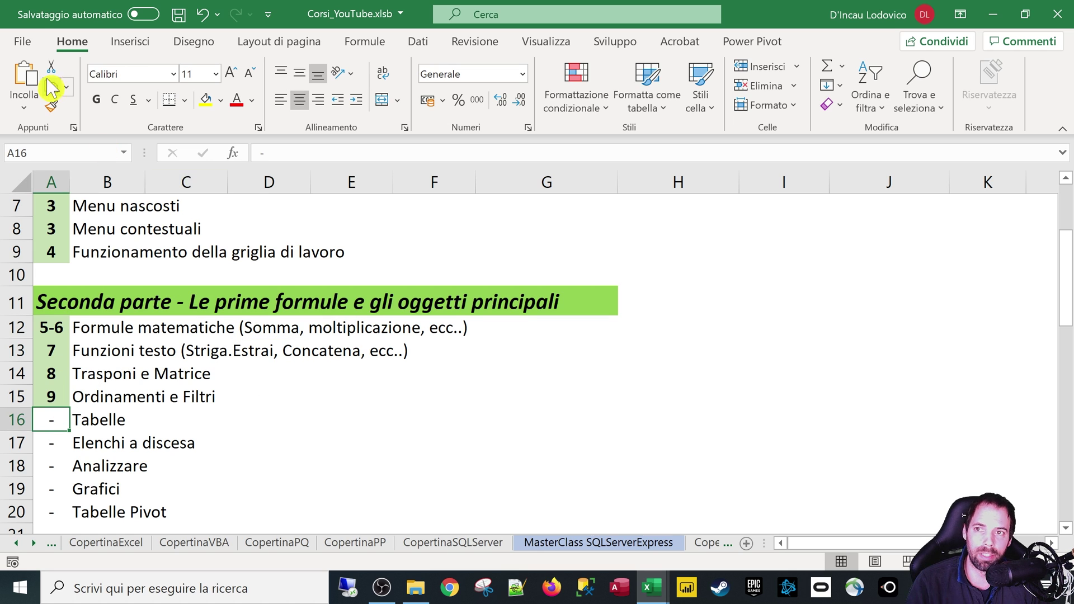
- Show the new-workbook templates under File > Nuovo, then return to the worksheet
left_click(23, 41)
left_click(53, 120)
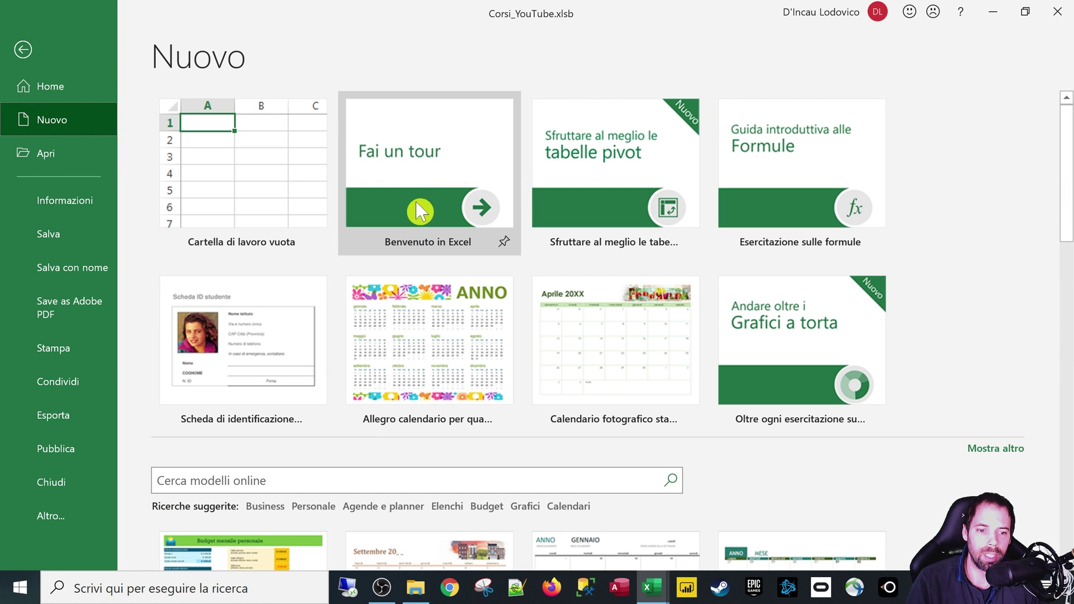
left_click(23, 49)
mouse_move(648, 588)
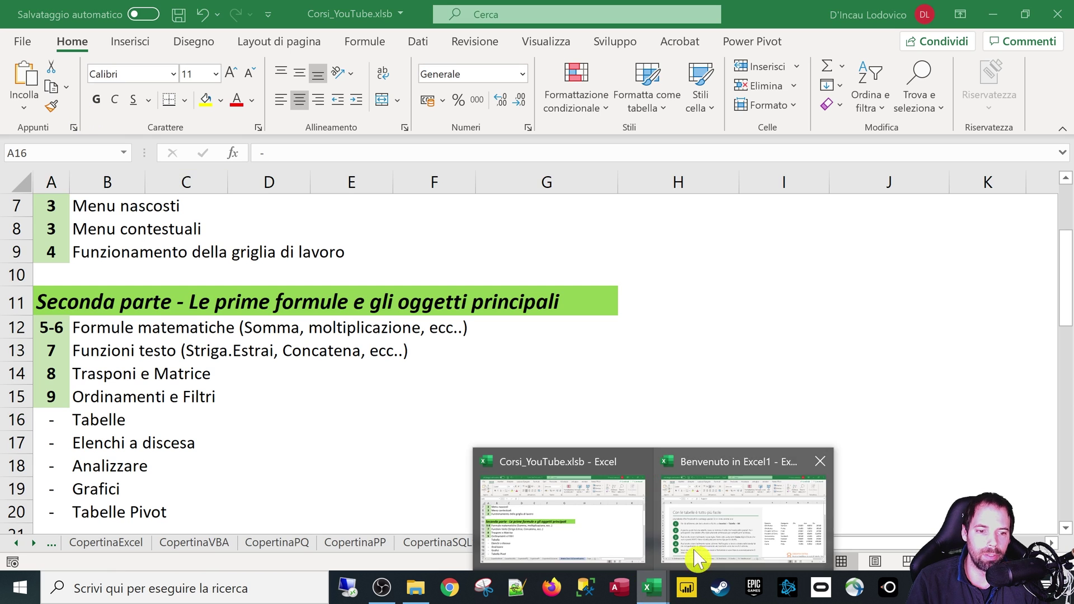
- Switch to the Benvenuto in Excel1 workbook and bring the Reparto sales data on 6. Tabelle into view
left_click(699, 558)
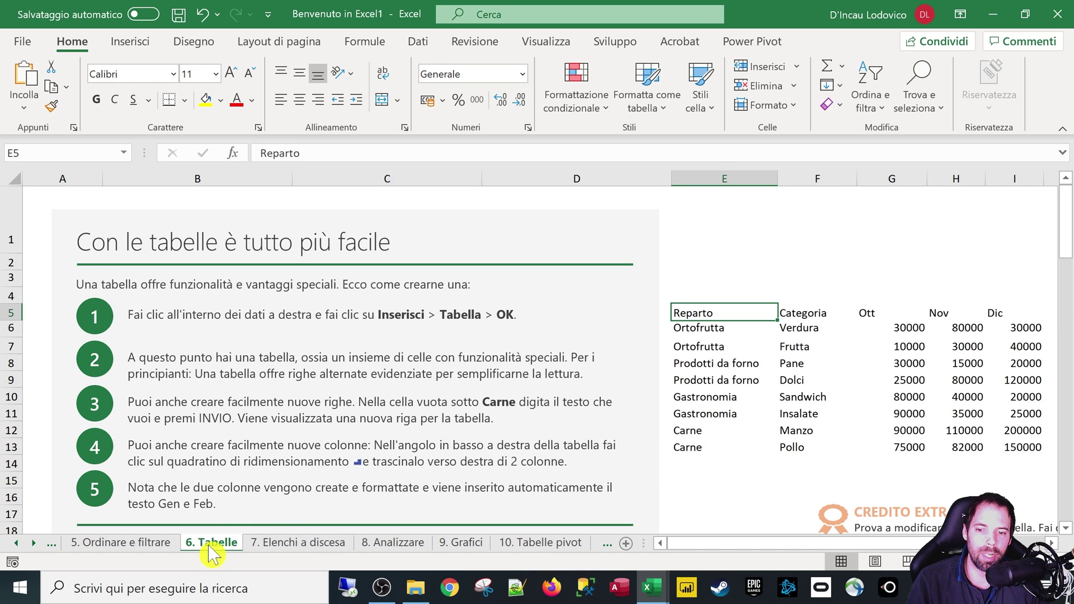
scroll(409, 274, "down", 3)
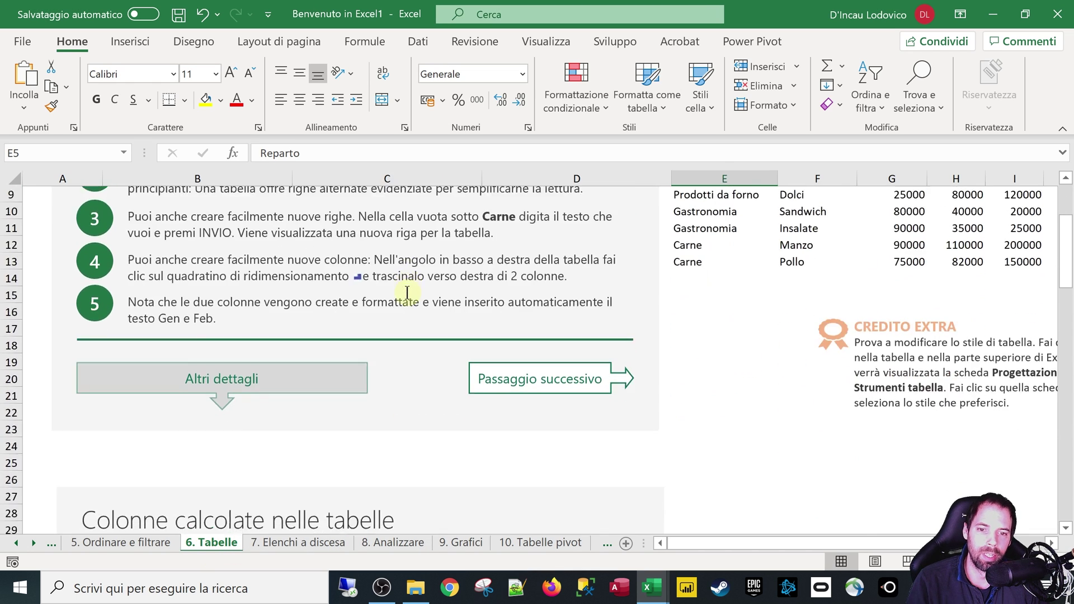
scroll(409, 288, "down", 4)
scroll(403, 292, "down", 4)
scroll(407, 302, "down", 4)
scroll(570, 421, "down", 1)
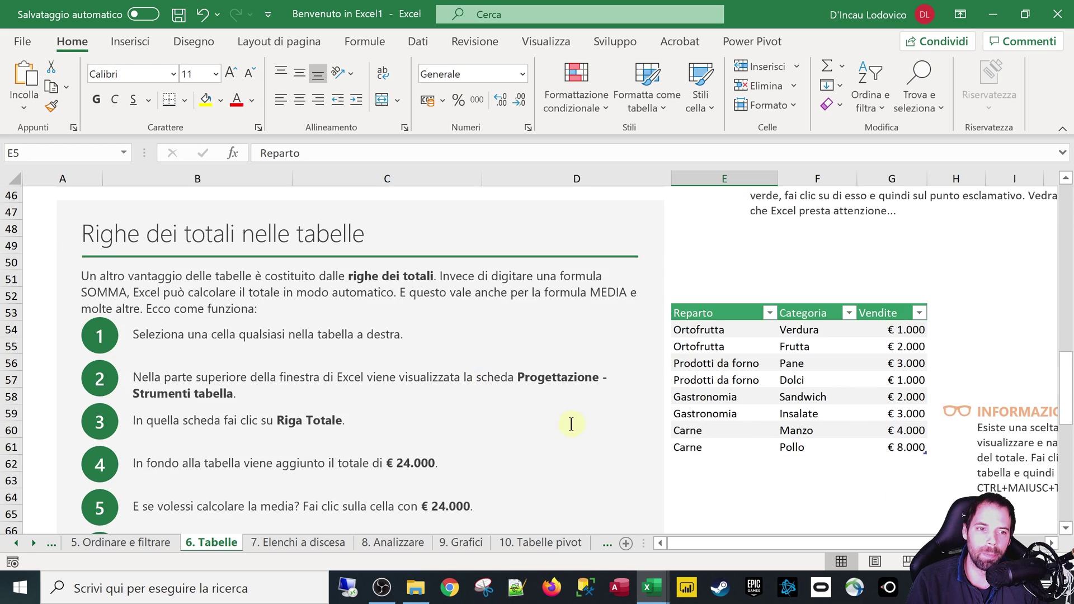
scroll(571, 420, "up", 5)
scroll(571, 419, "up", 2)
scroll(570, 417, "up", 2)
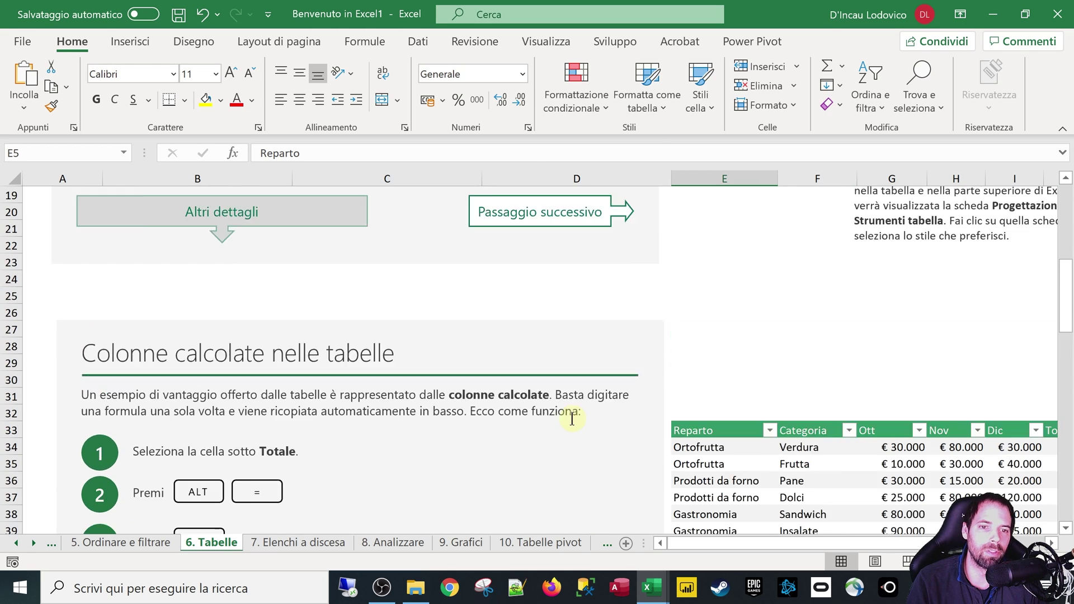
scroll(350, 377, "up", 1)
scroll(350, 376, "up", 4)
scroll(476, 376, "up", 1)
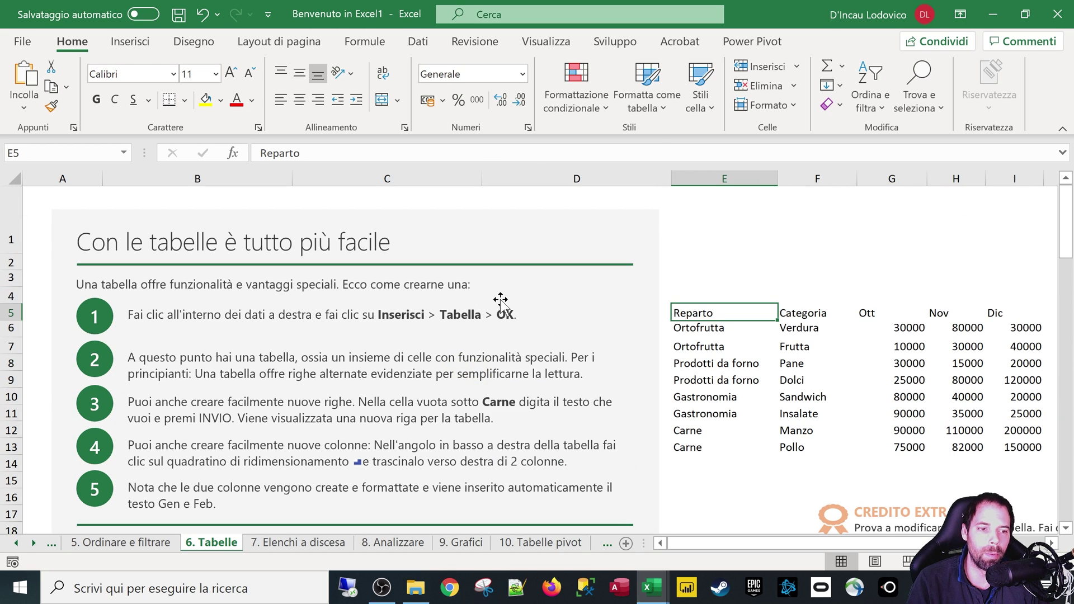
scroll(1057, 544, "right", 2)
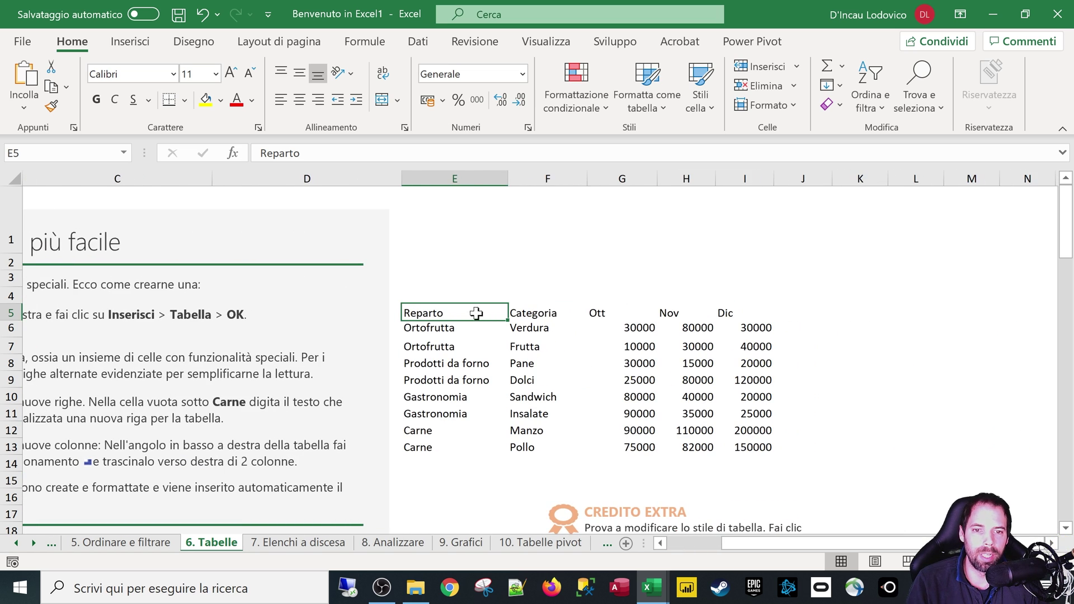
scroll(1058, 543, "right", 1)
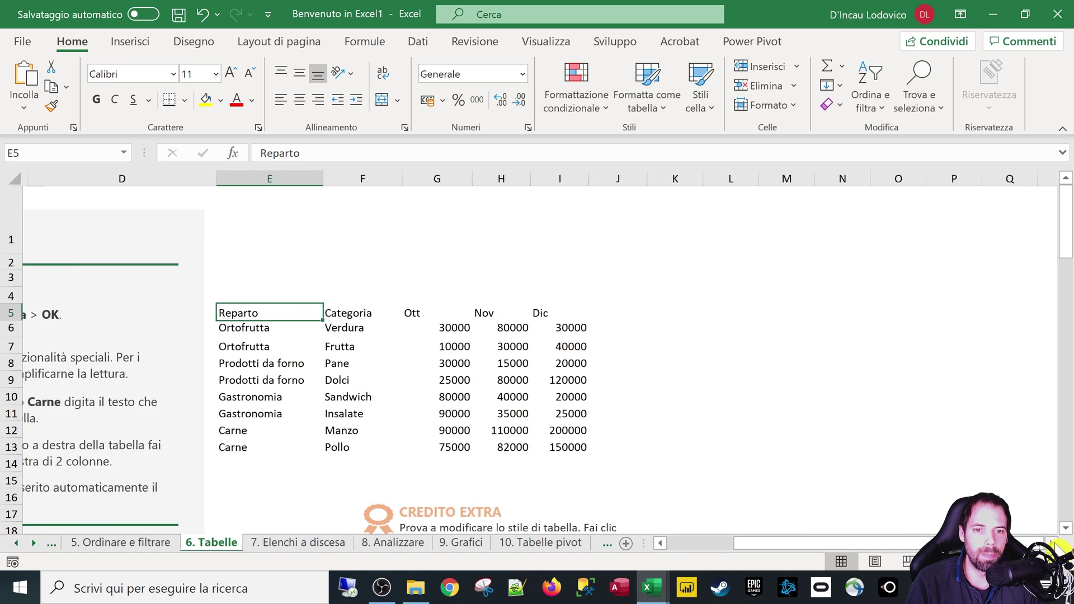
left_click(351, 317)
left_click(408, 312)
left_click(485, 313)
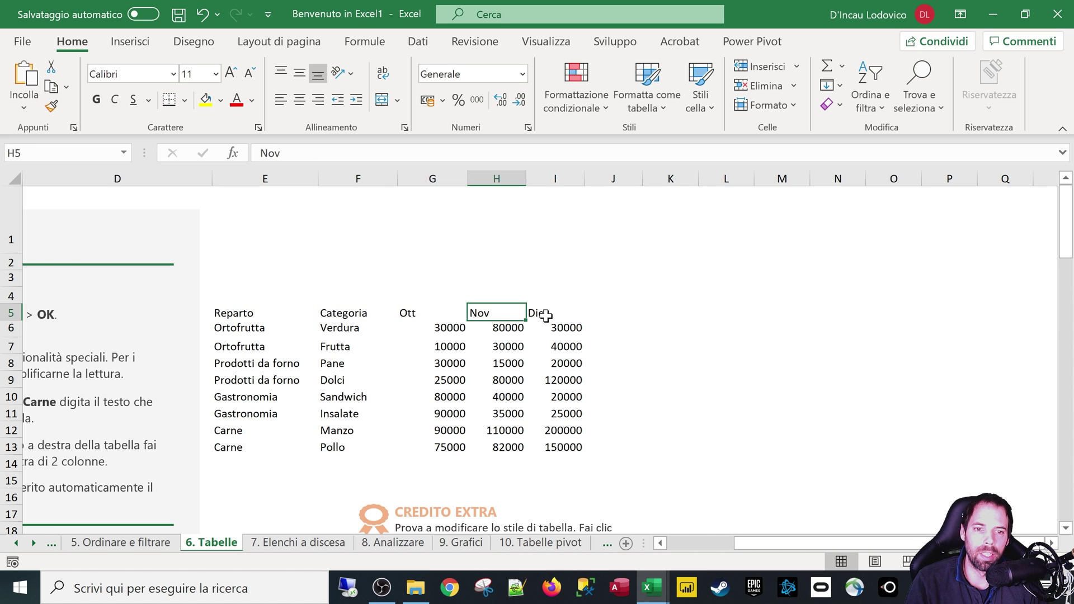
left_click(522, 312)
left_click(237, 332)
left_click(335, 329)
left_click(274, 344)
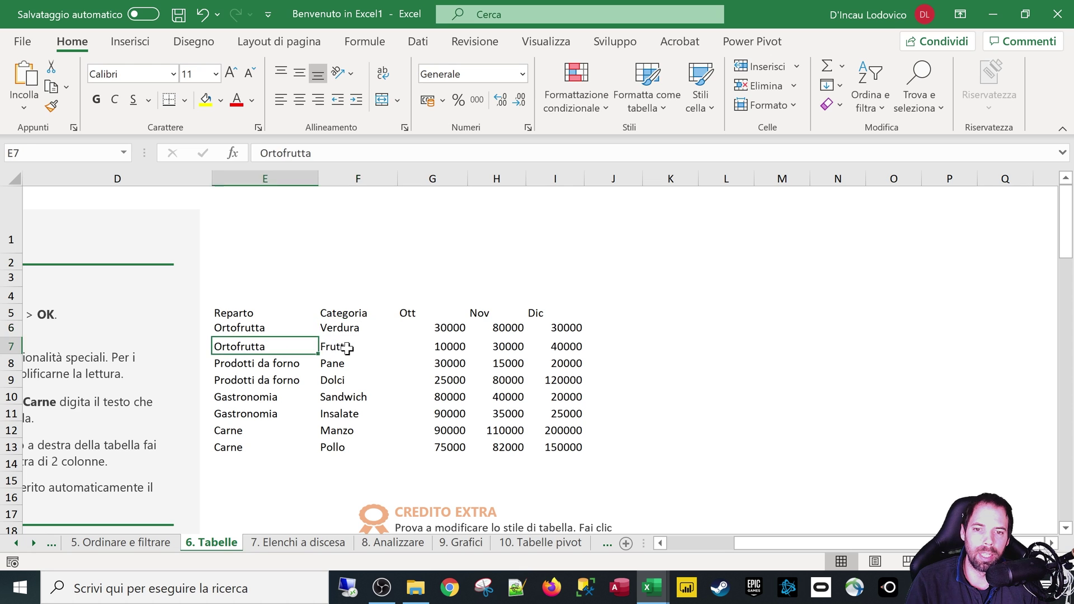
left_click(348, 346)
left_click(448, 345)
left_click(560, 347)
left_click(516, 374)
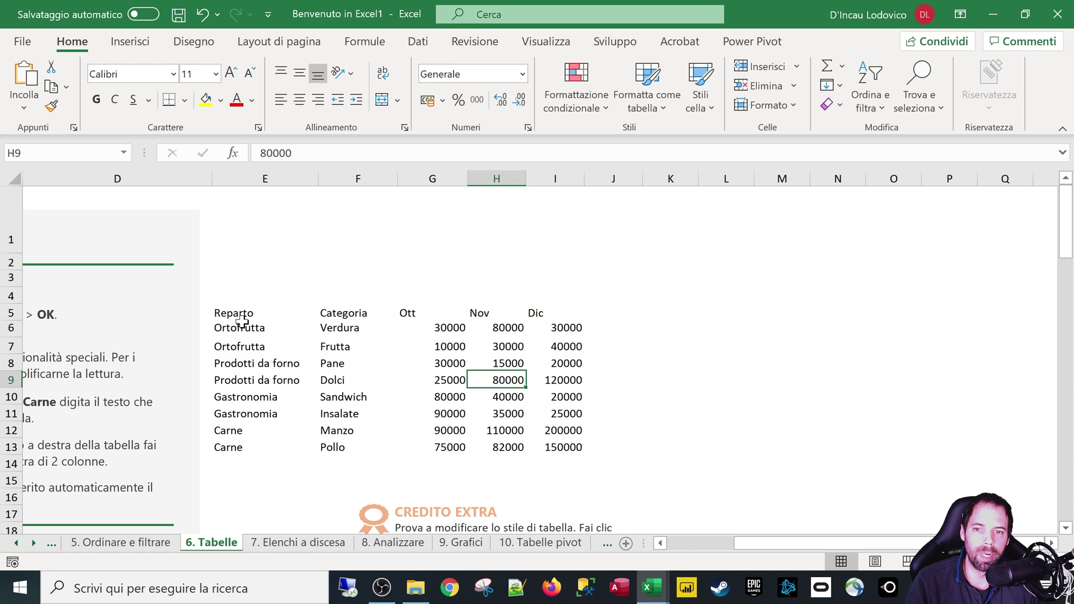
left_click_drag(239, 313, 549, 315)
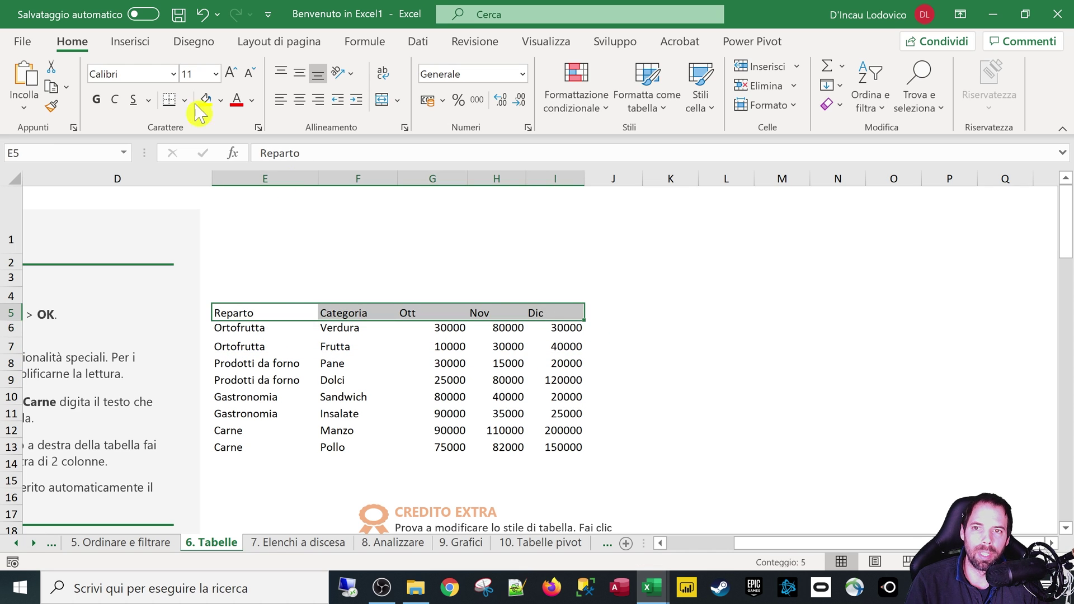
left_click(221, 100)
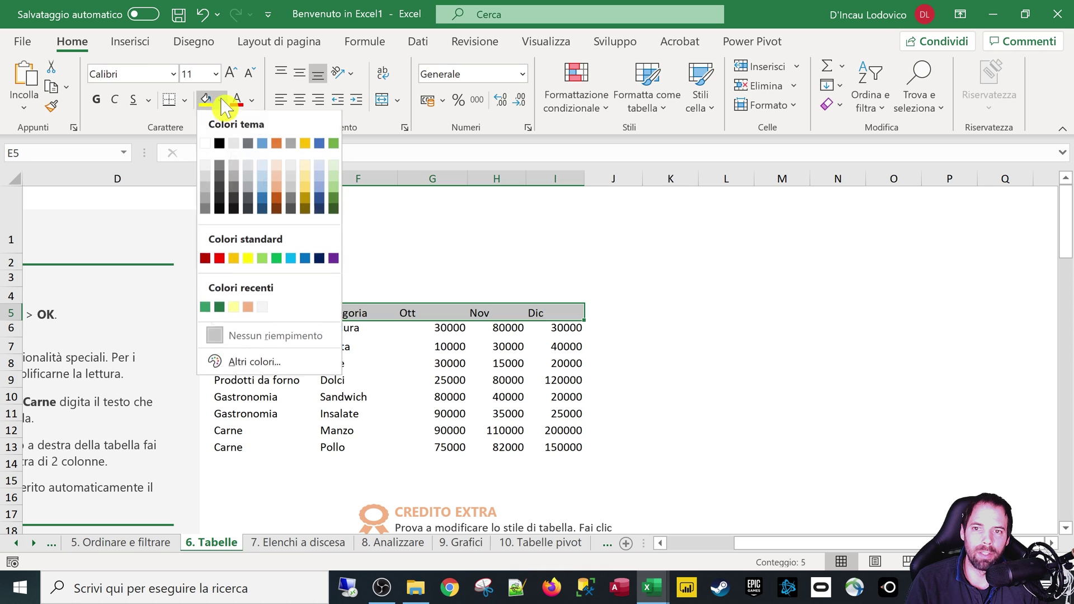
left_click(234, 166)
left_click(241, 345)
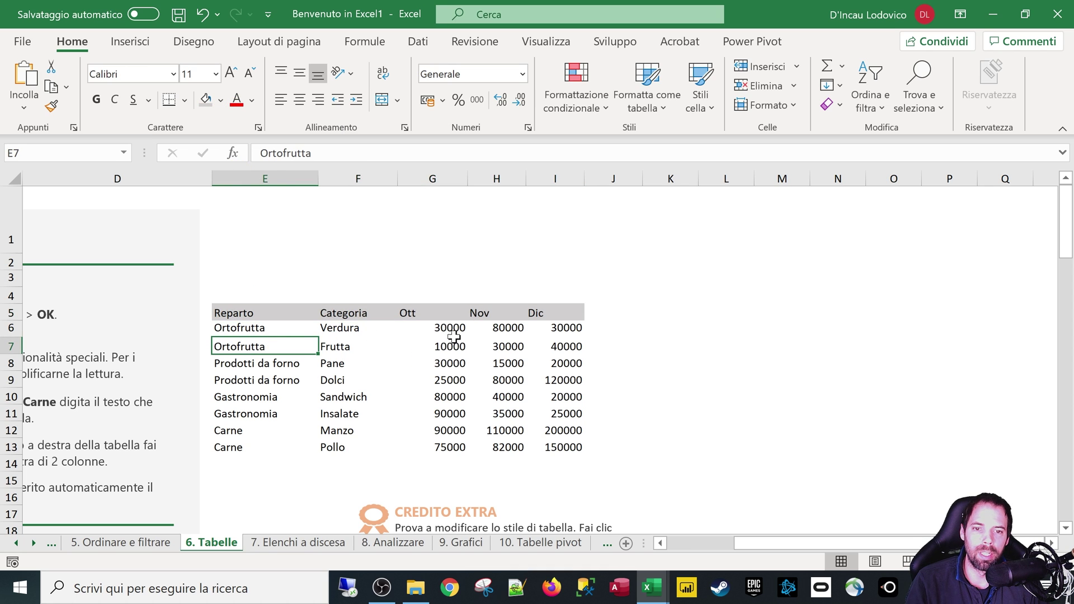
left_click_drag(451, 329, 451, 447)
right_click(448, 390)
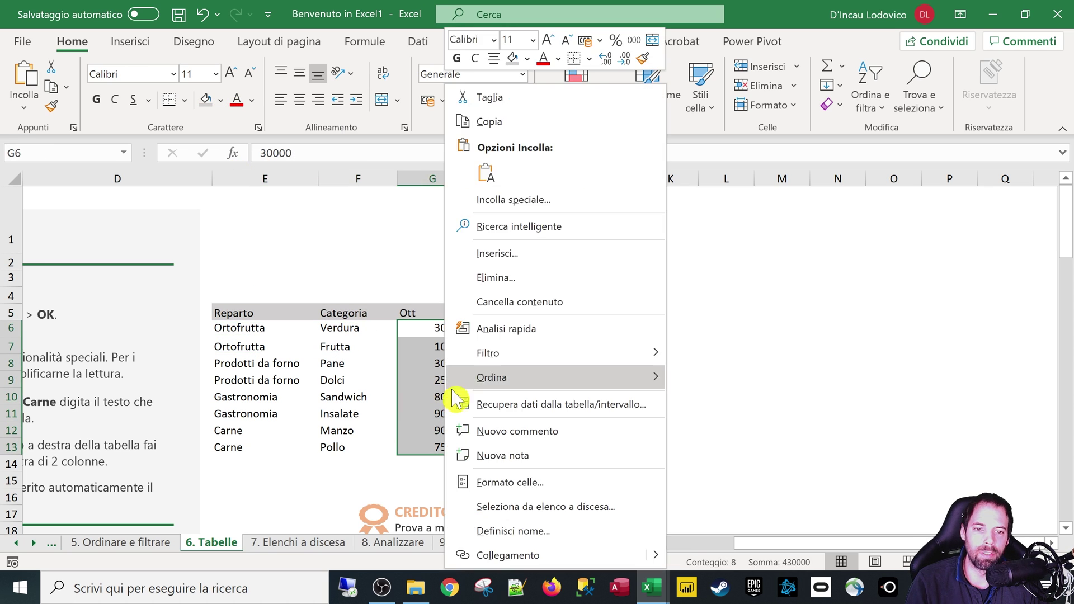
left_click(510, 483)
left_click(339, 200)
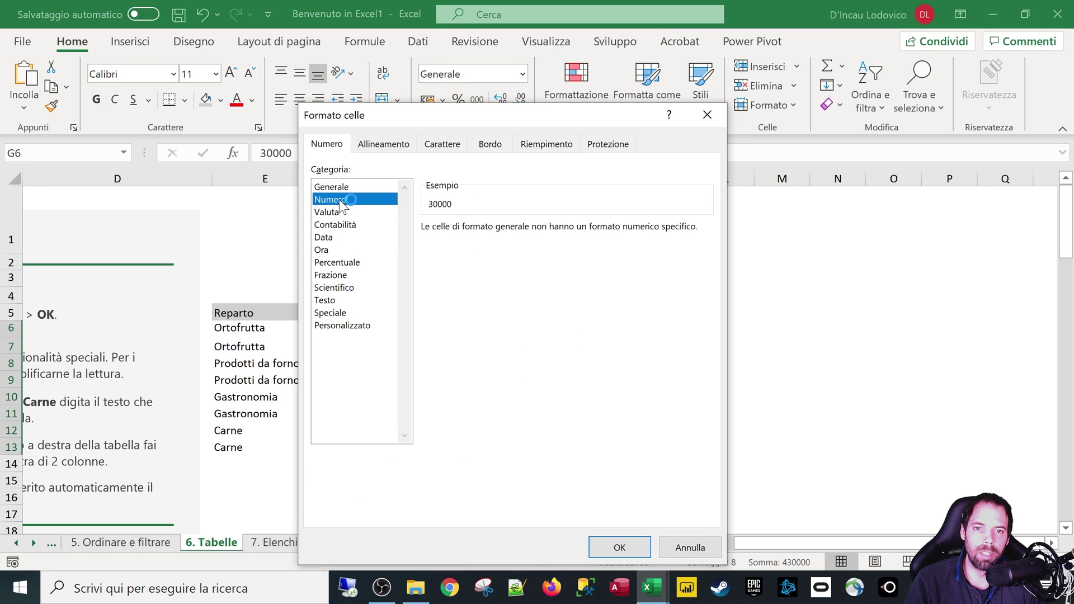
left_click(462, 283)
left_click(525, 228)
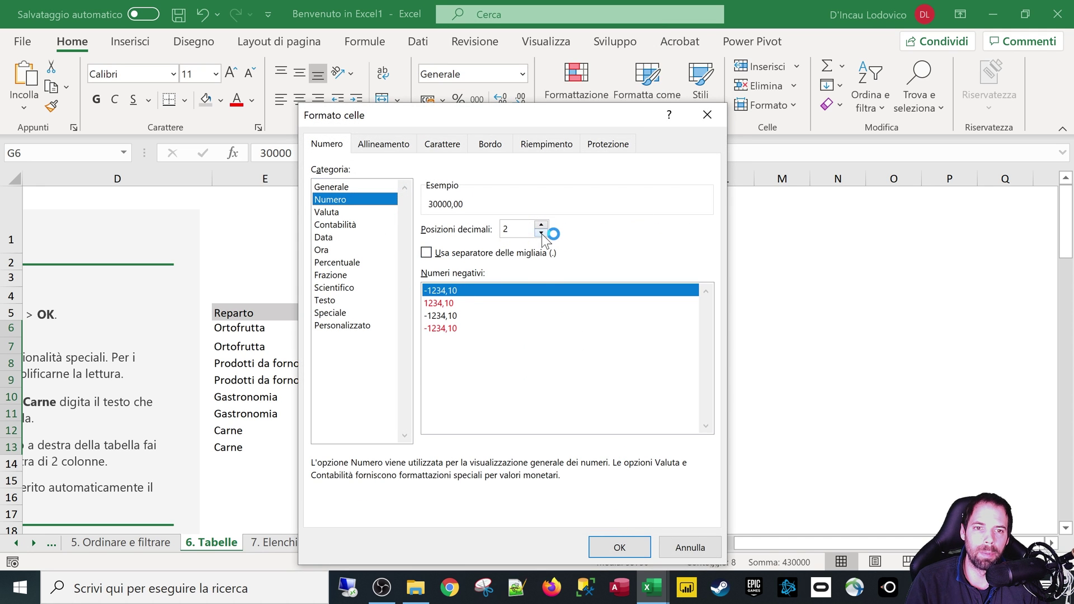
left_click(542, 233)
left_click(542, 232)
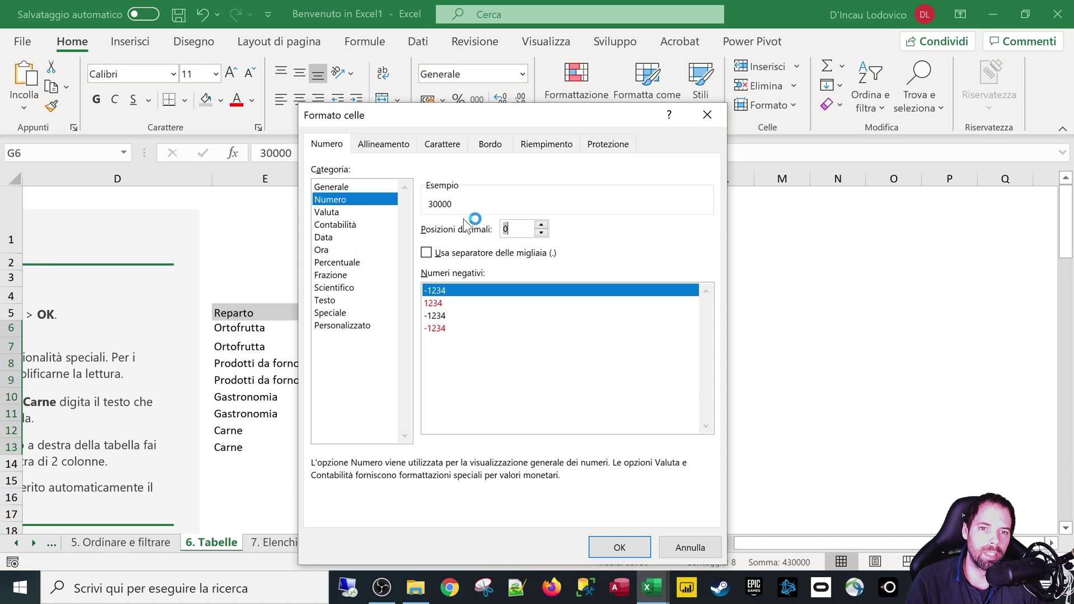
left_click(462, 255)
left_click(620, 550)
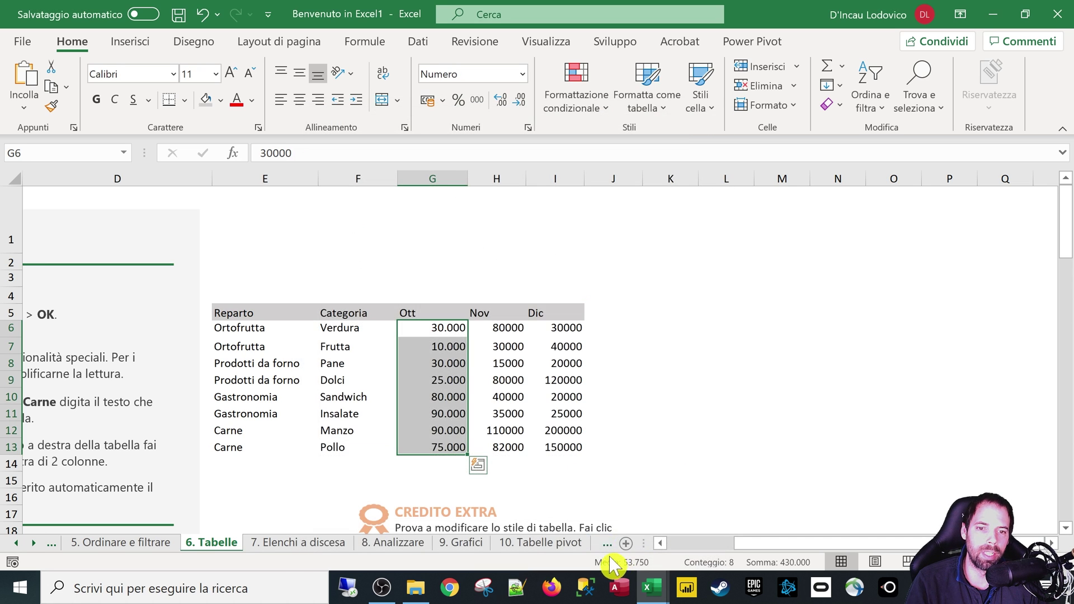
left_click(480, 360)
key("ctrl+z")
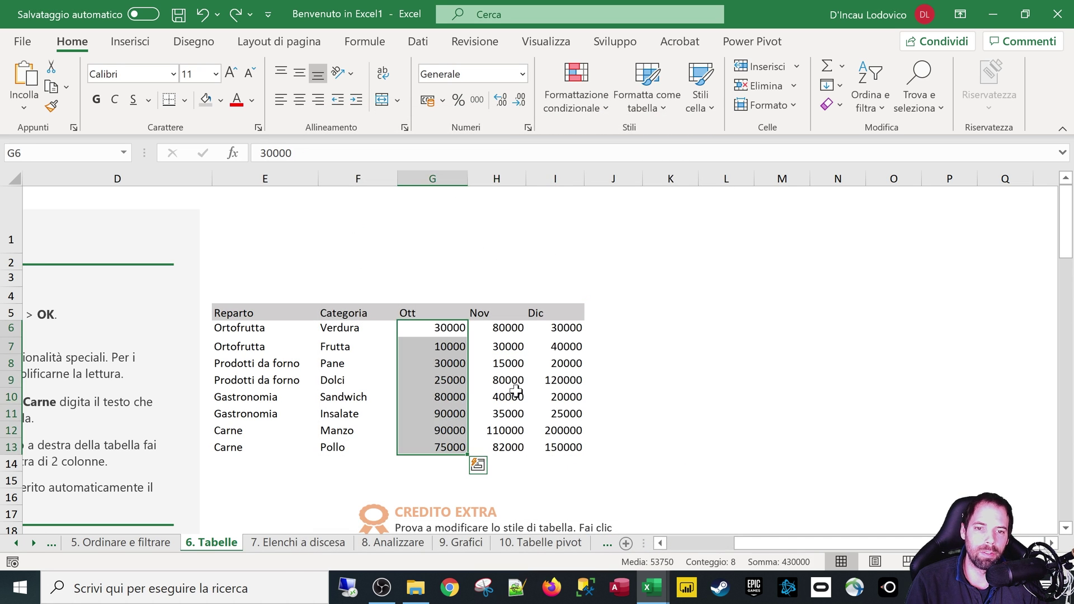
key("ctrl+z")
key("ctrl+z")
left_click(252, 216)
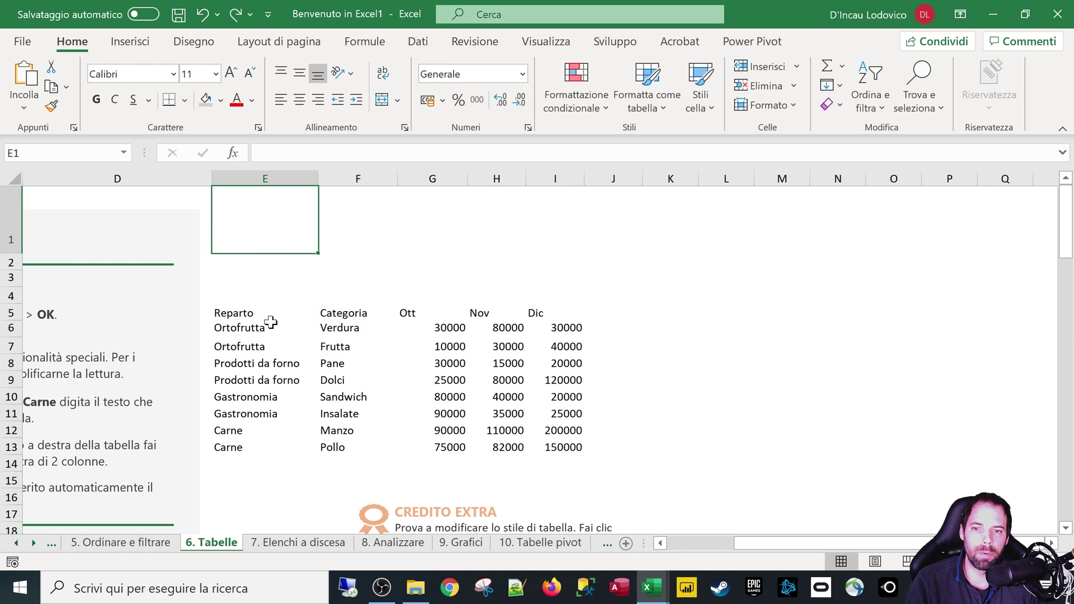
- Enter =SOMMA(G6:I6) in J6 to total the Ott to Dic values
left_click(271, 319)
left_click(492, 348)
left_click(568, 346)
left_click(599, 325)
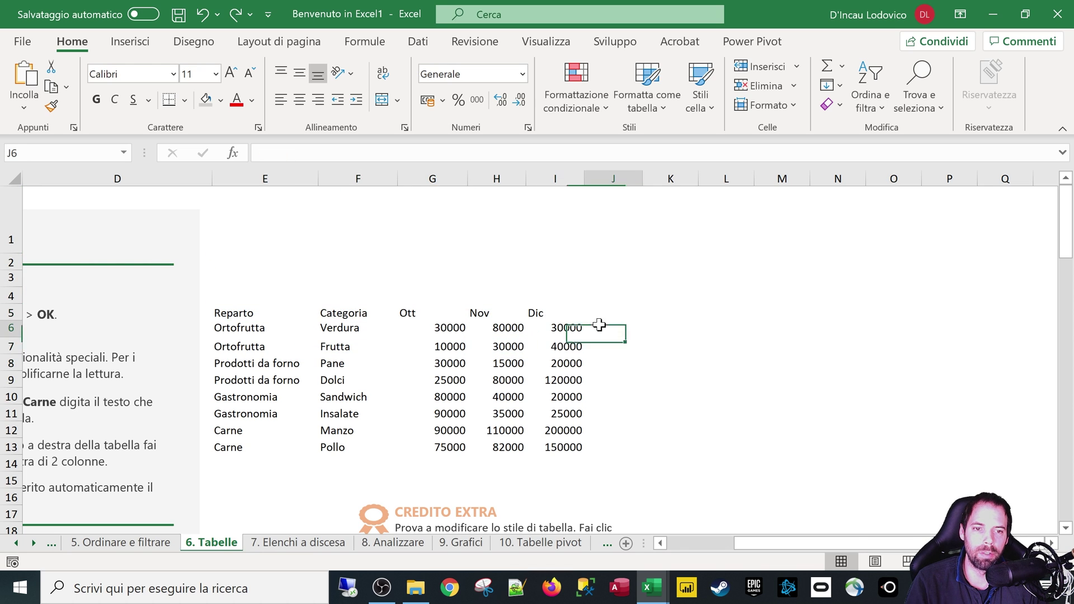
type("=so")
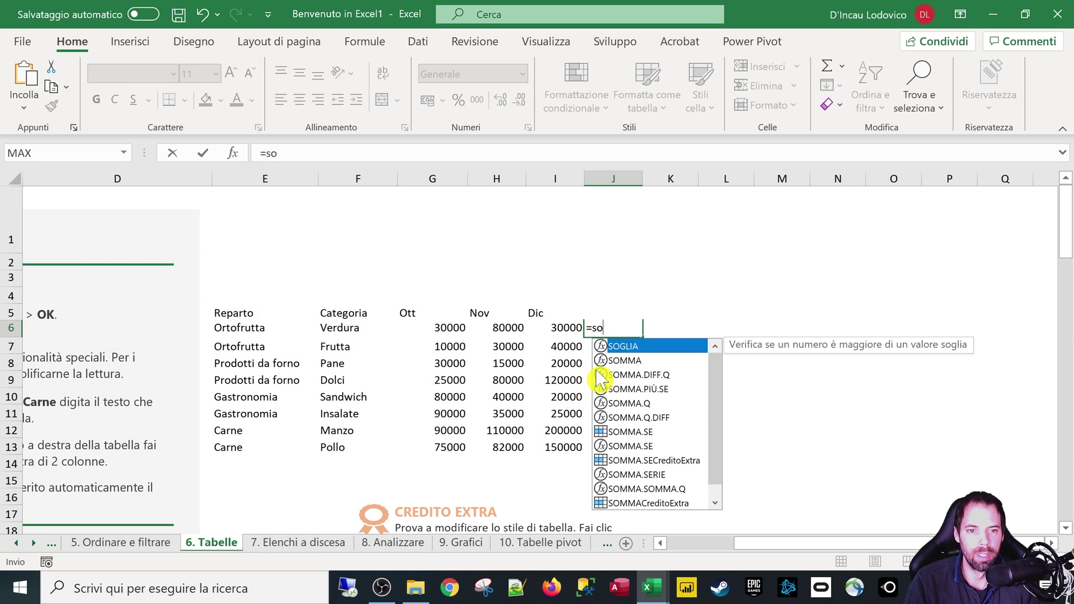
type("mma(")
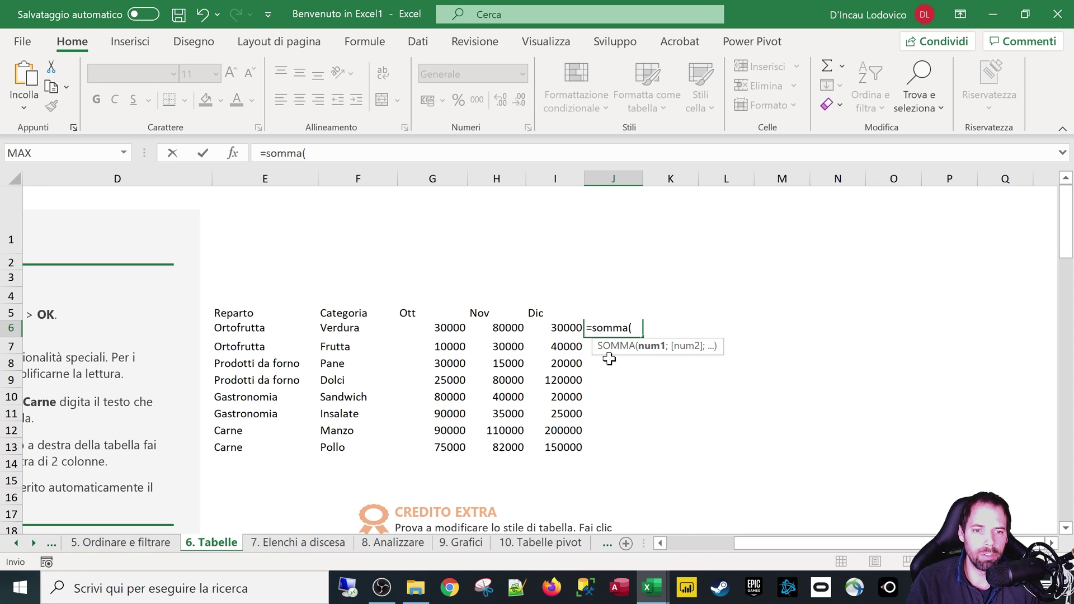
left_click_drag(442, 328, 545, 328)
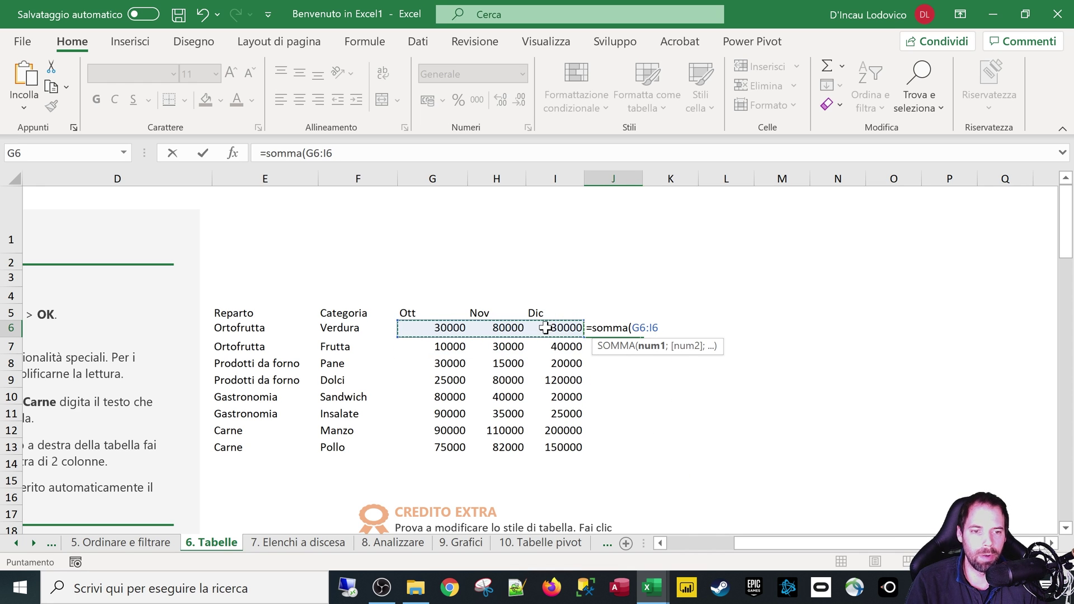
key("Return")
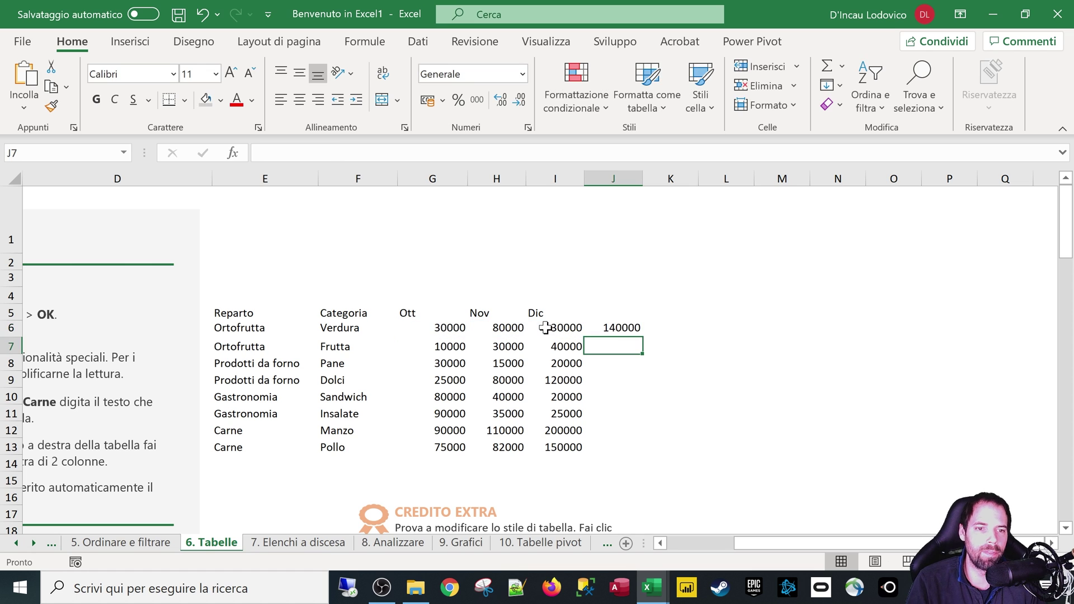
- Fill the SOMMA formula down to J13 and add a Totale header in J5
left_click(600, 327)
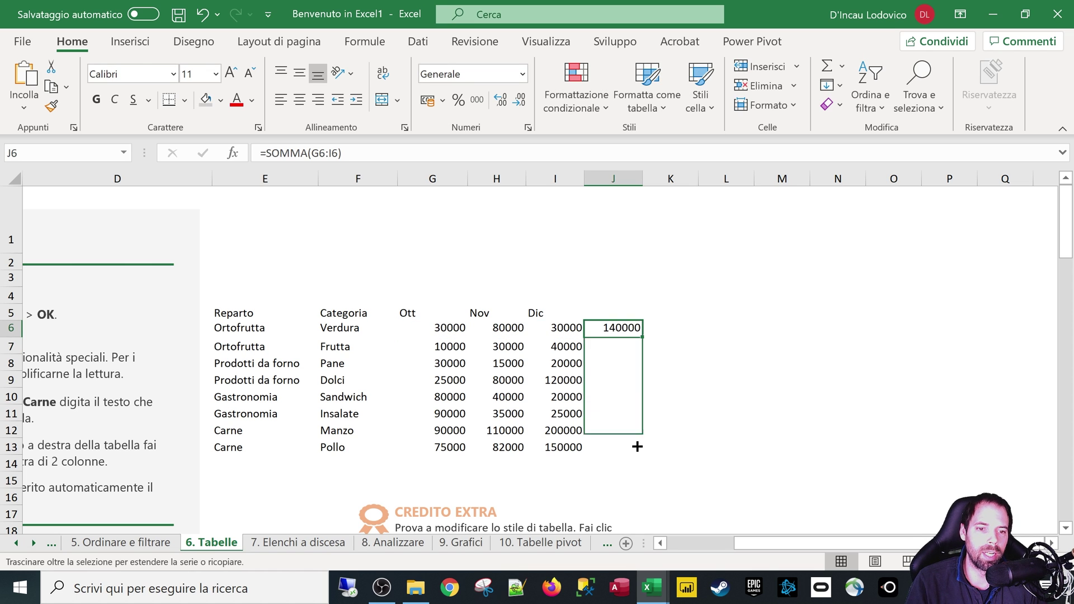
left_click_drag(645, 337, 635, 447)
left_click(608, 311)
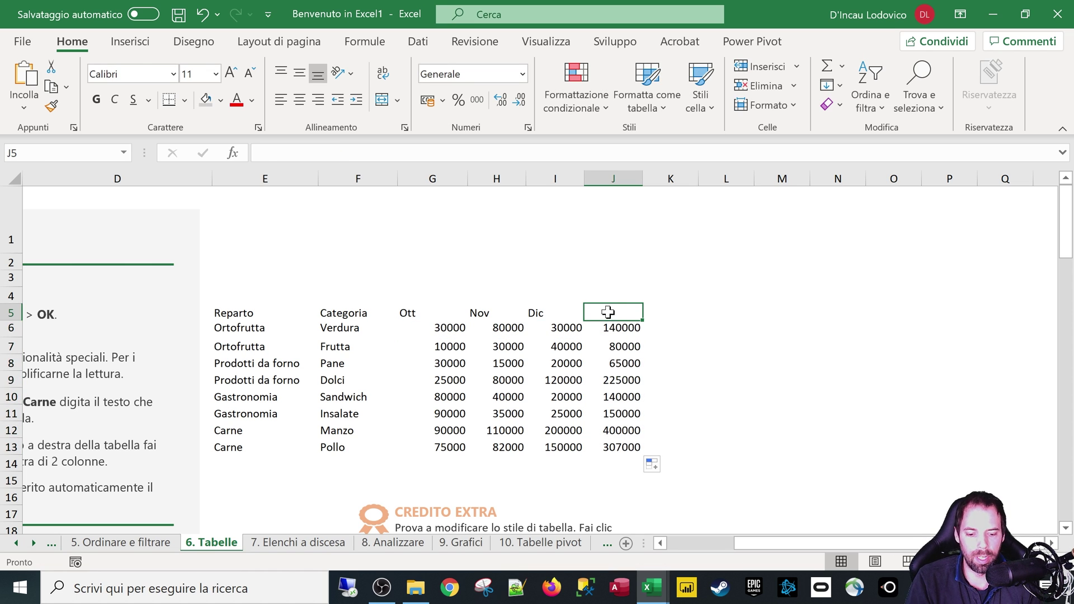
type("Totale")
key("Return")
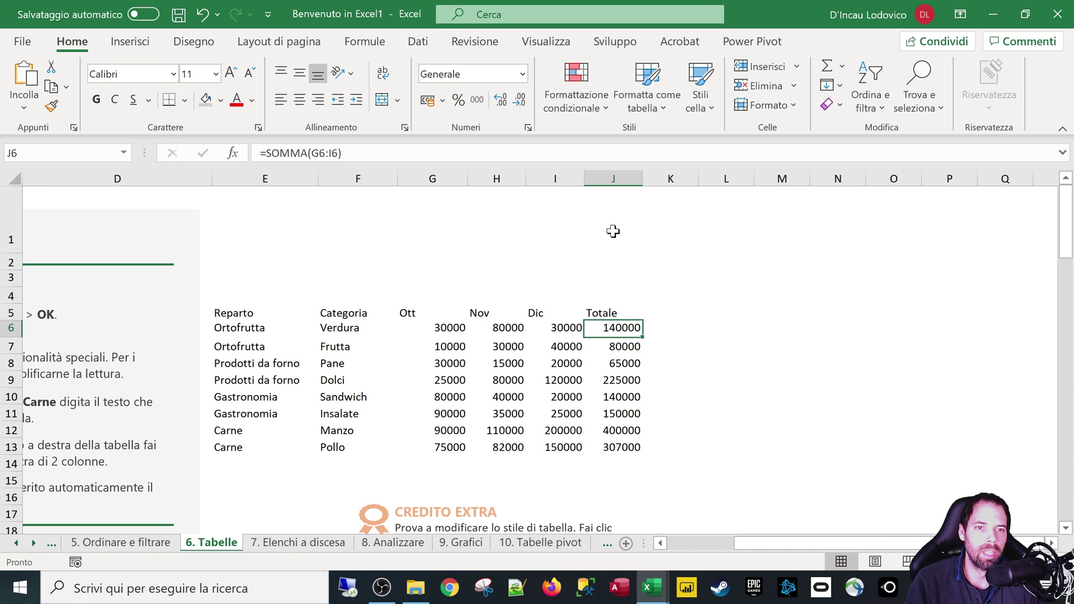
- Clear J5:J13 by pasting a copied blank cell over the Totale column
left_click(762, 327)
key("ctrl+c")
left_click_drag(612, 312, 618, 450)
key("ctrl+v")
left_click(741, 412)
key("Escape")
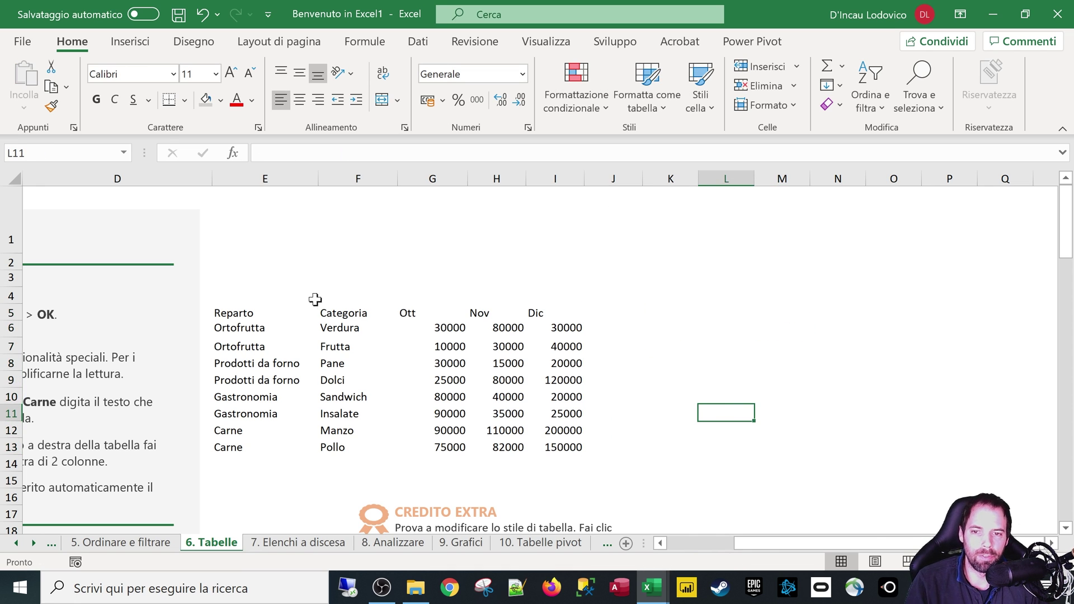
left_click_drag(256, 314, 558, 452)
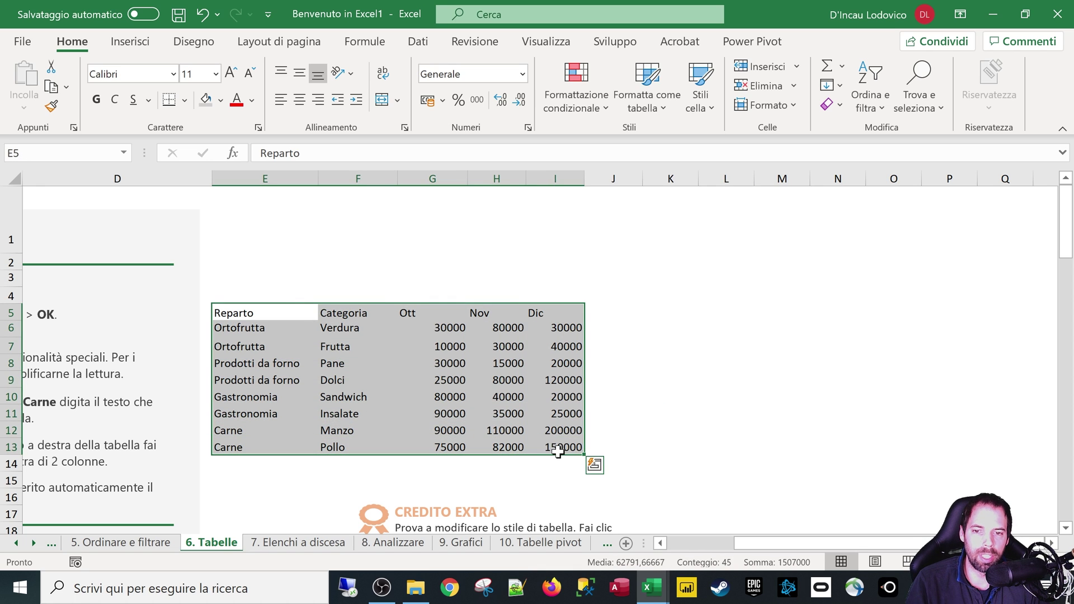
left_click(371, 396)
left_click(455, 382)
left_click(349, 364)
left_click(263, 365)
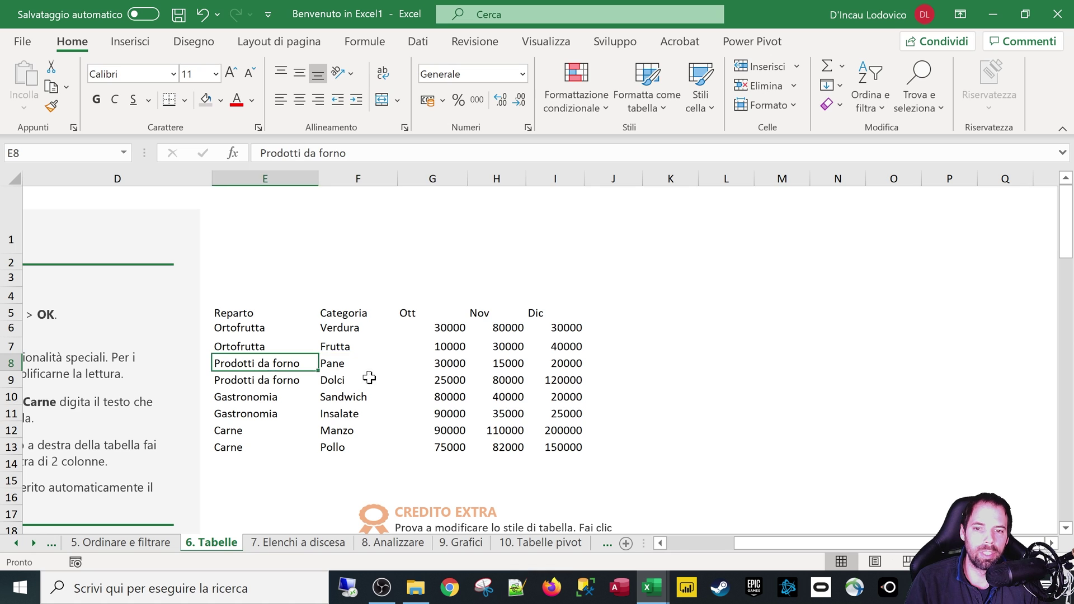
left_click(453, 382)
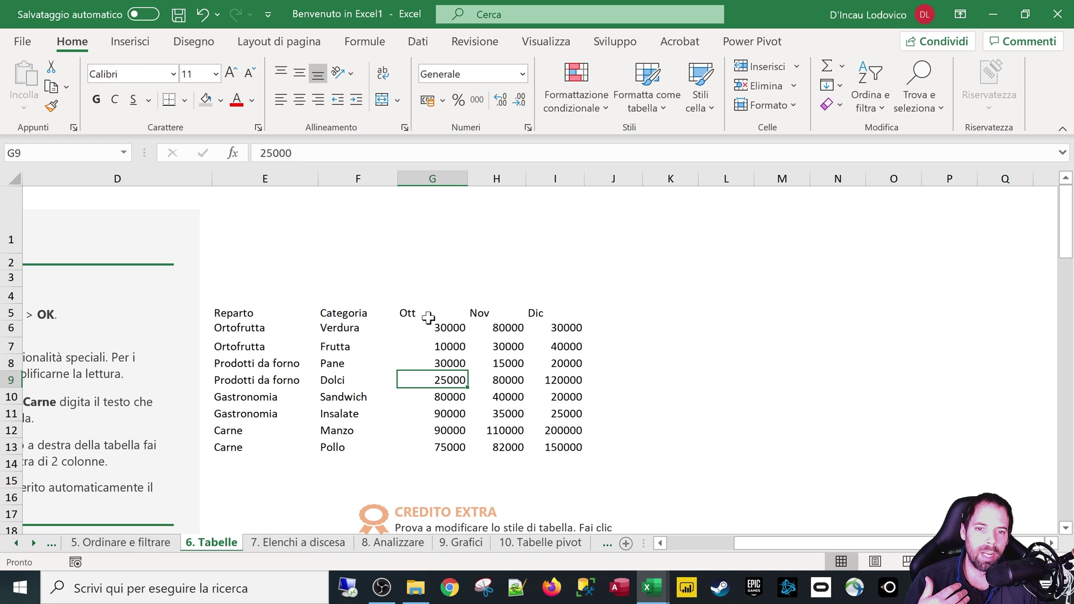
left_click(499, 365)
left_click(427, 381)
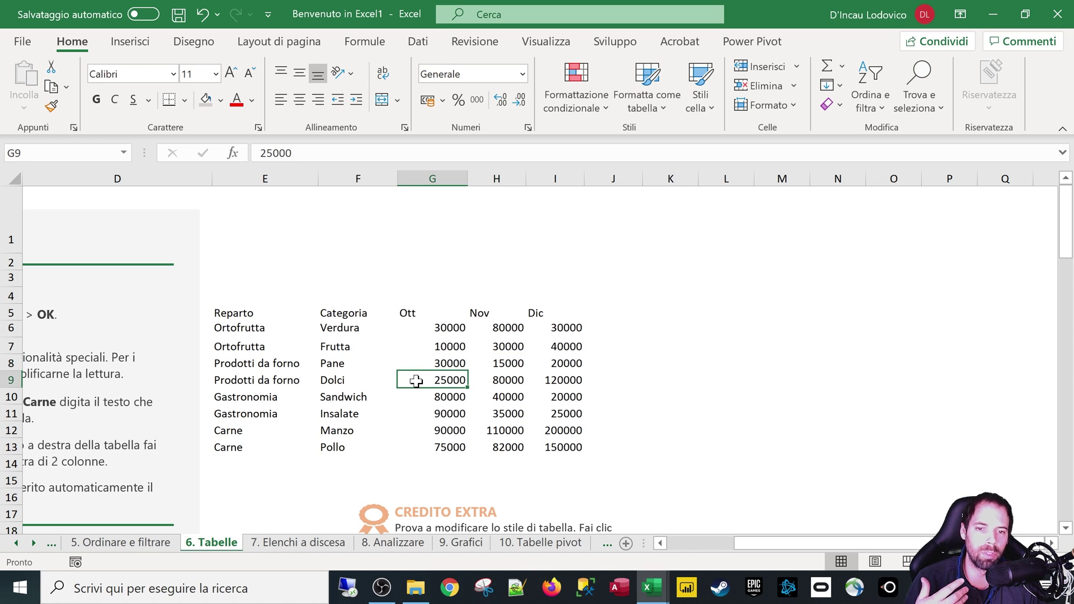
left_click(509, 379)
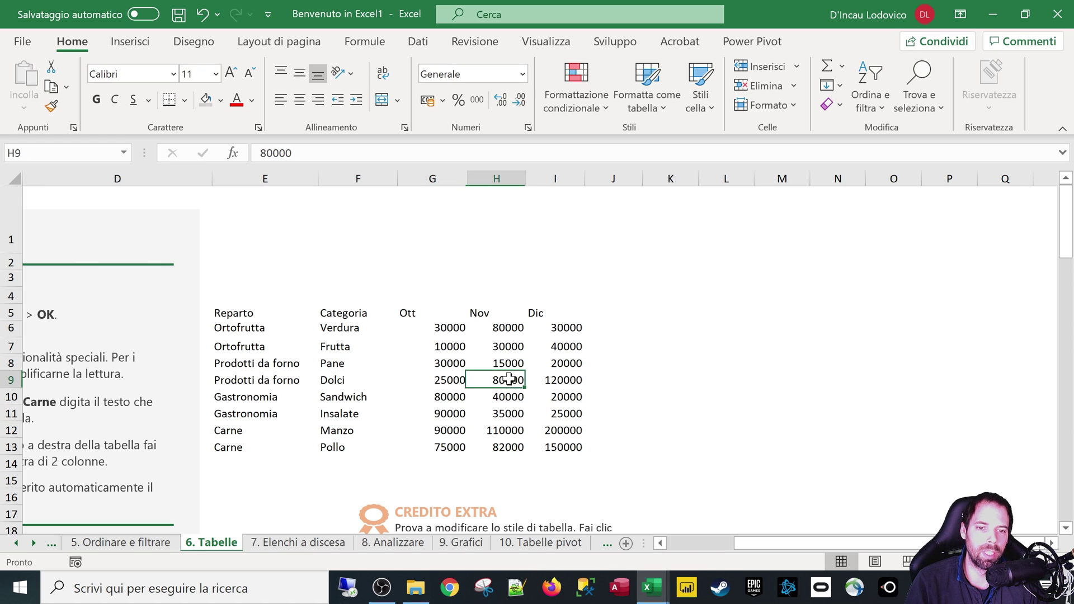
left_click(571, 381)
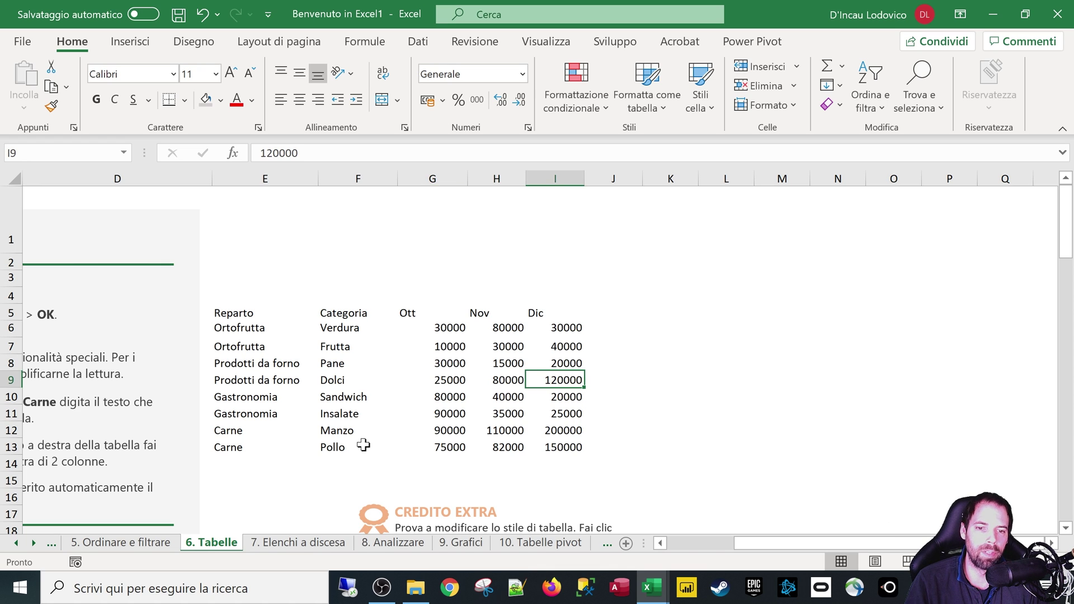
left_click(398, 385)
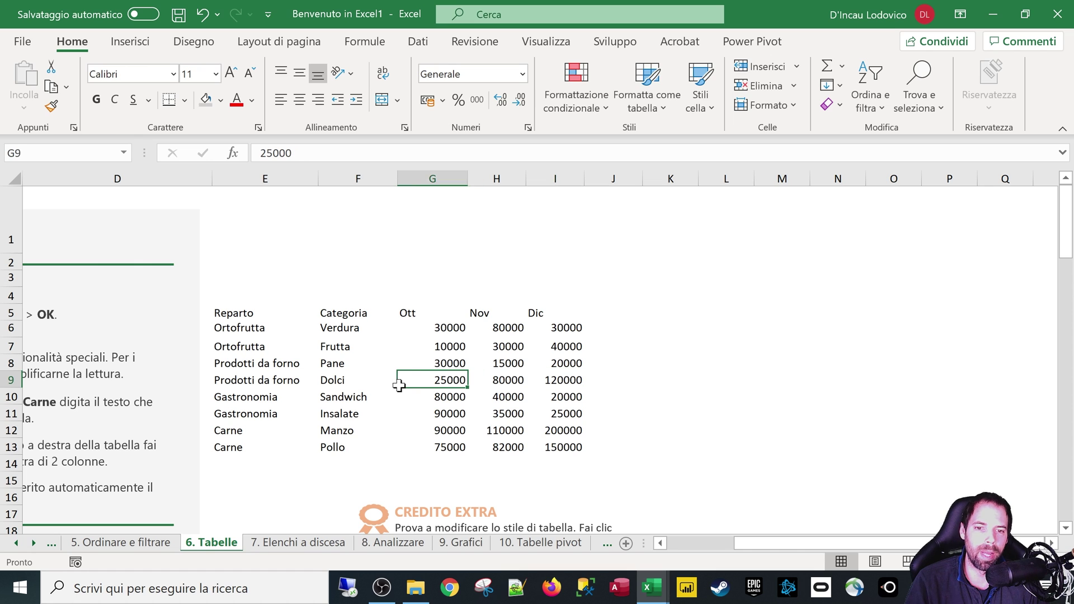
- Convert the E5:I13 sales data into a table with headers using Inserisci > Tabella
left_click(130, 43)
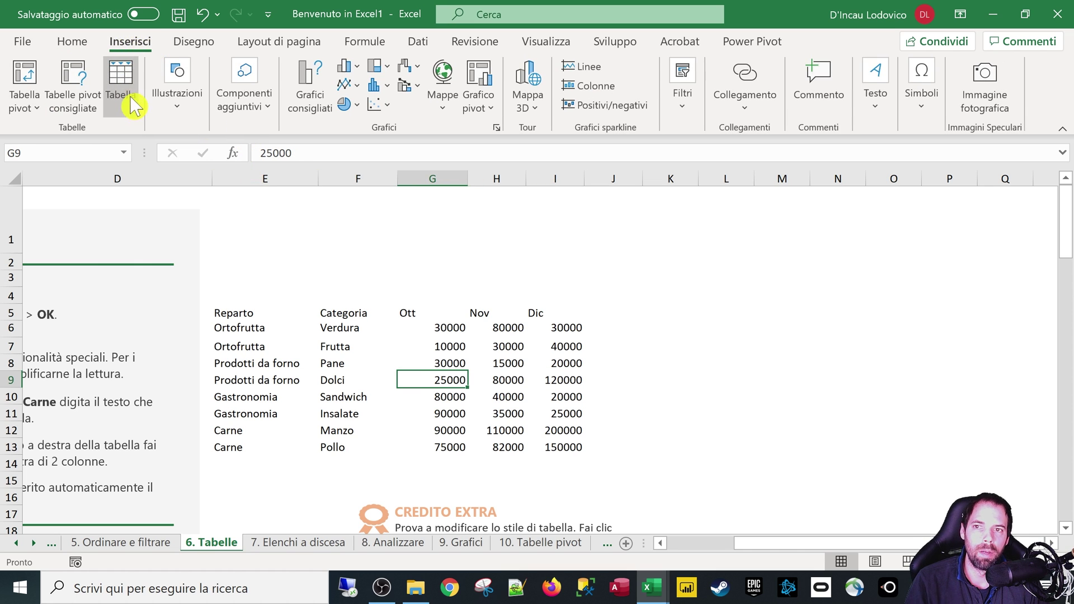
left_click(127, 74)
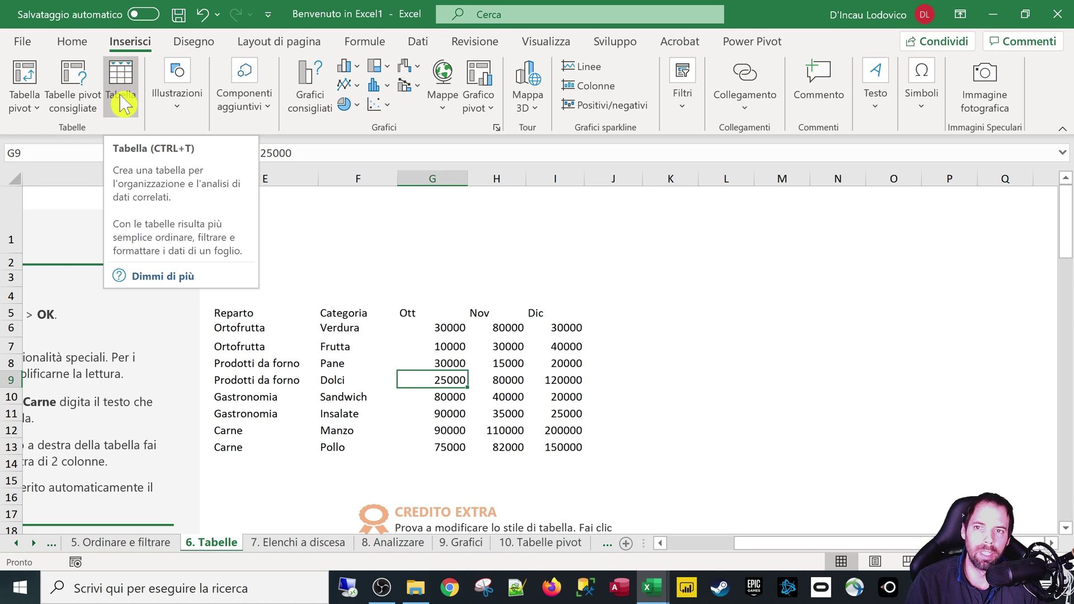
left_click(120, 87)
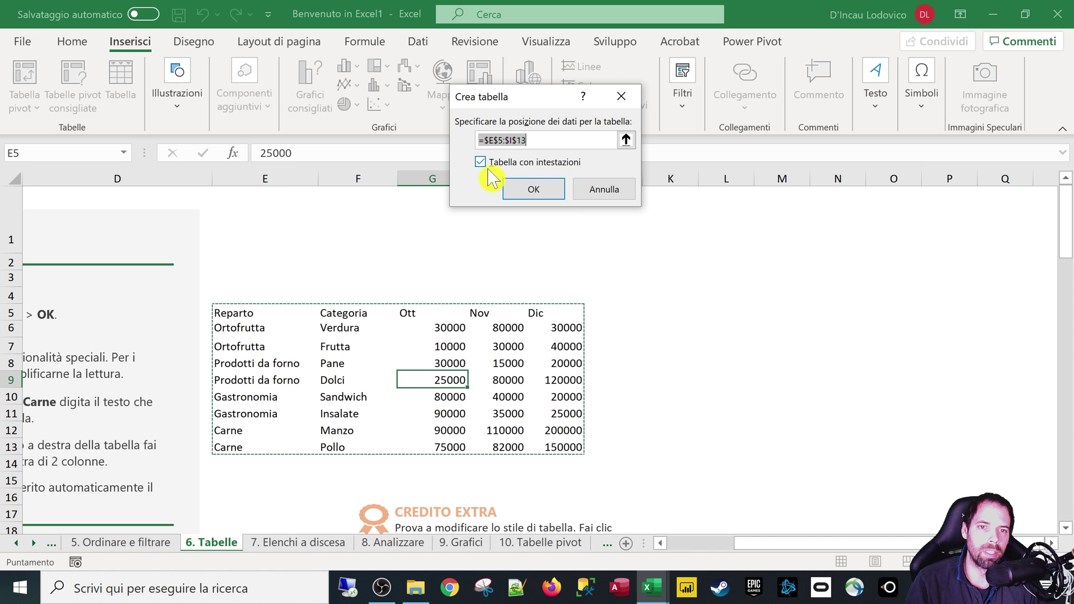
left_click(488, 165)
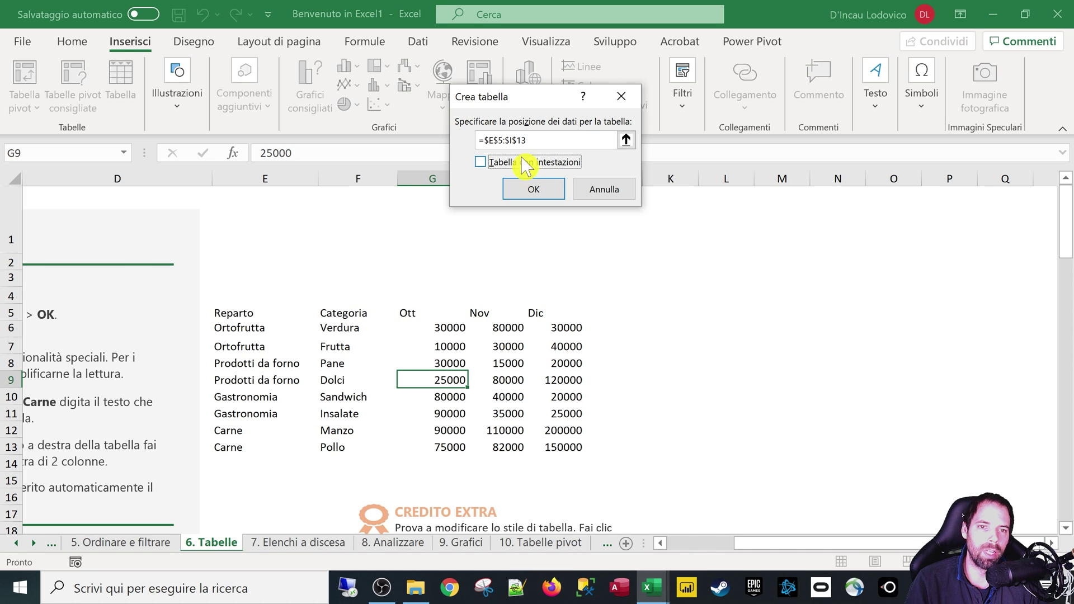
left_click(530, 193)
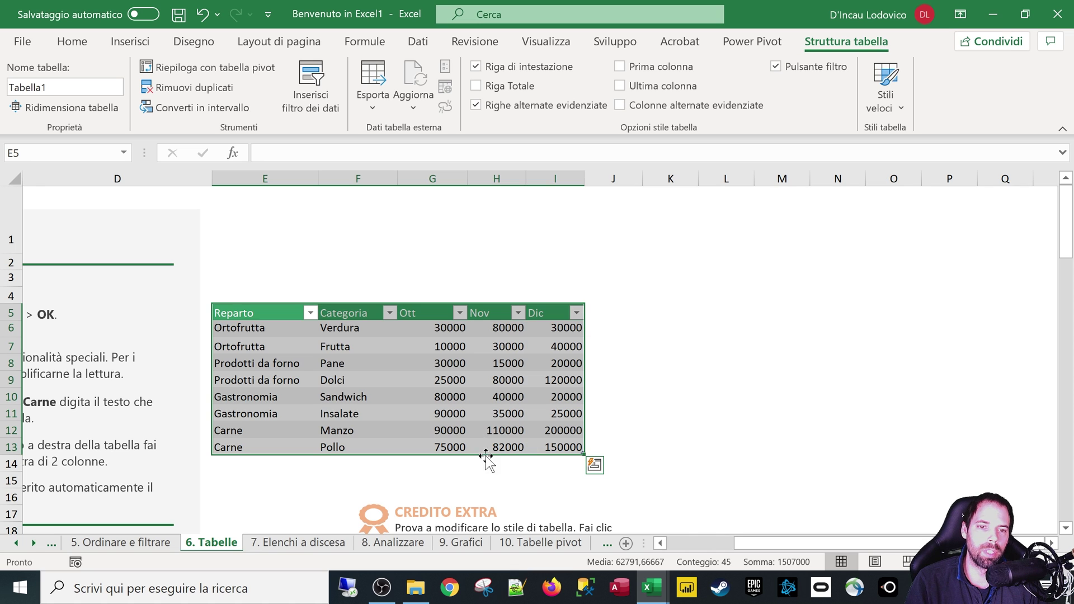
- Click across Tabella1's Reparto, Categoria, Ott and Nov headers and data cells
left_click(351, 411)
left_click(236, 314)
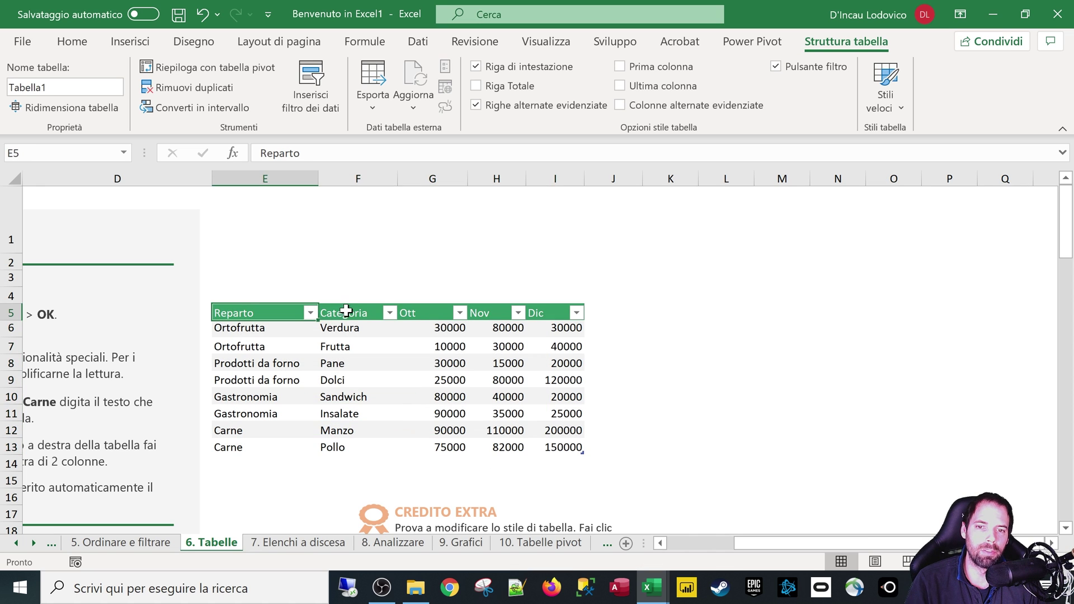
left_click(347, 312)
left_click(428, 312)
left_click(492, 311)
left_click(433, 380)
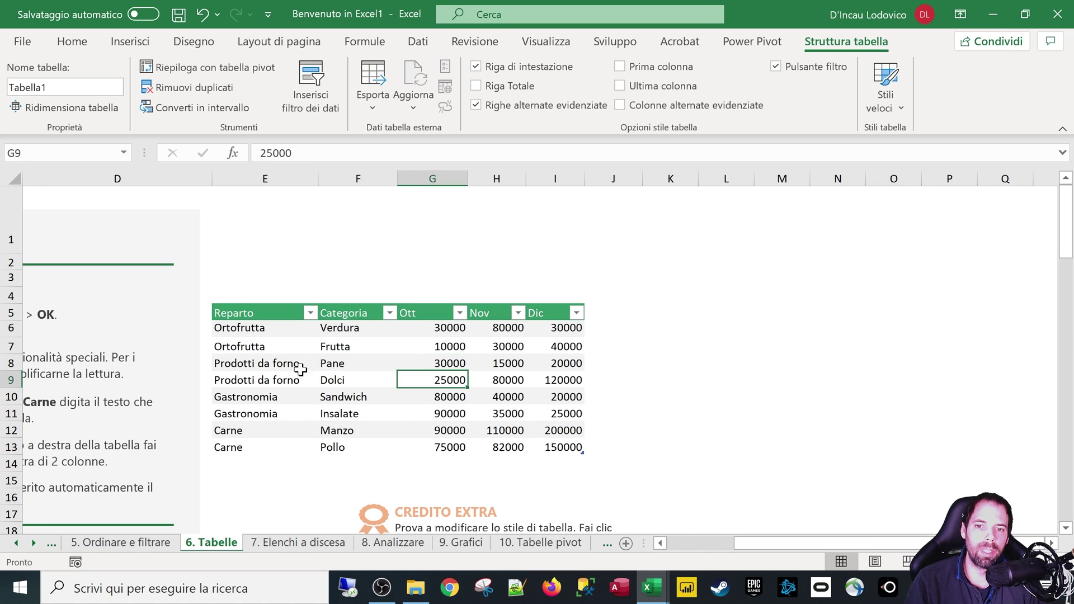
left_click(297, 365)
left_click(287, 313)
left_click(289, 378)
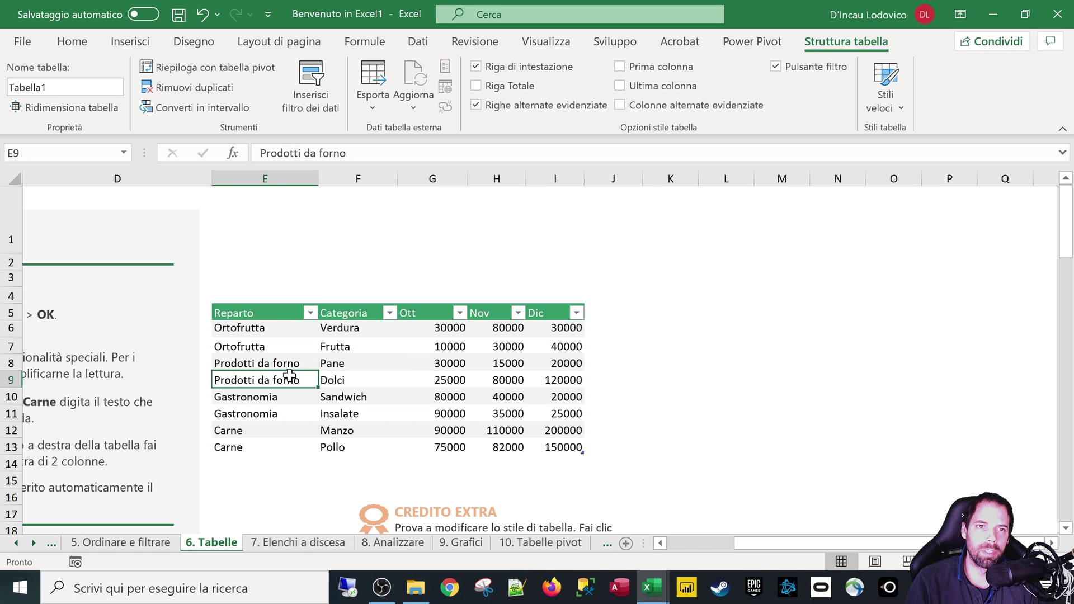
left_click(268, 318)
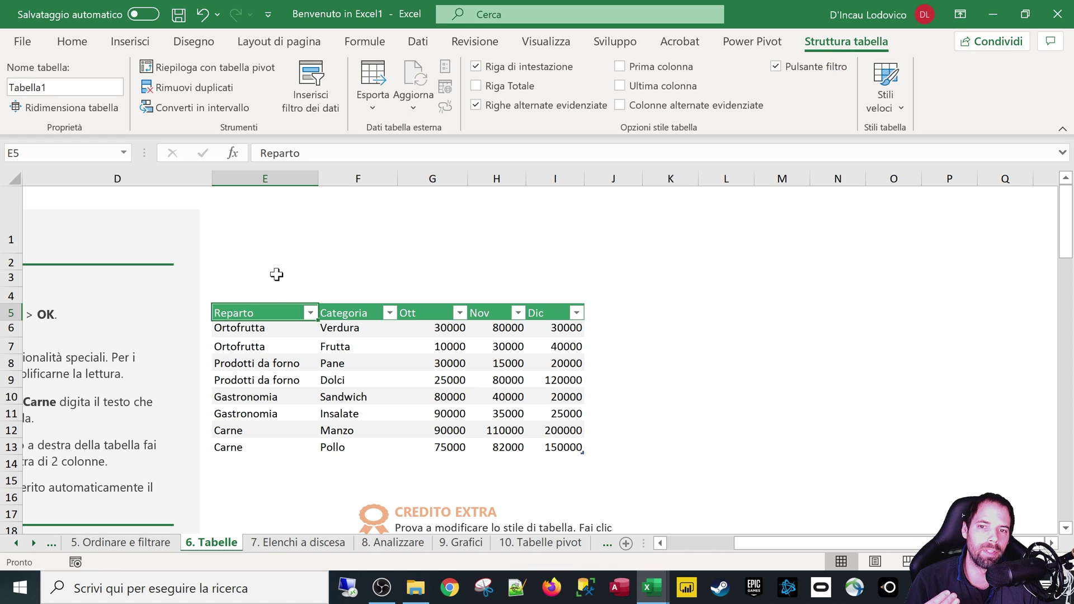
- Click outside then back inside the table, and select the Ott values G6:G13
left_click(350, 259)
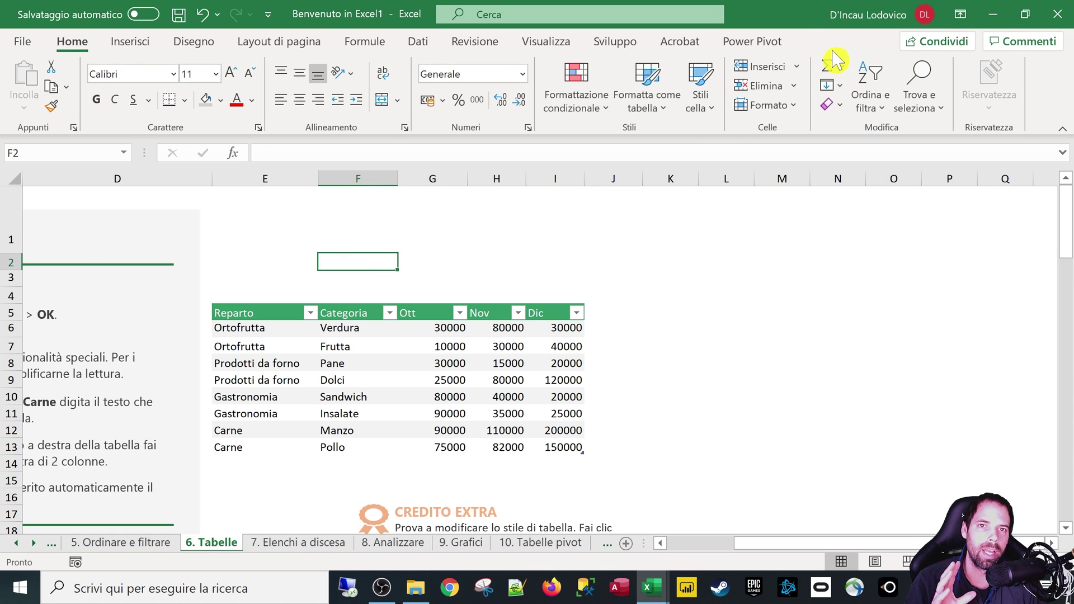
left_click(338, 378)
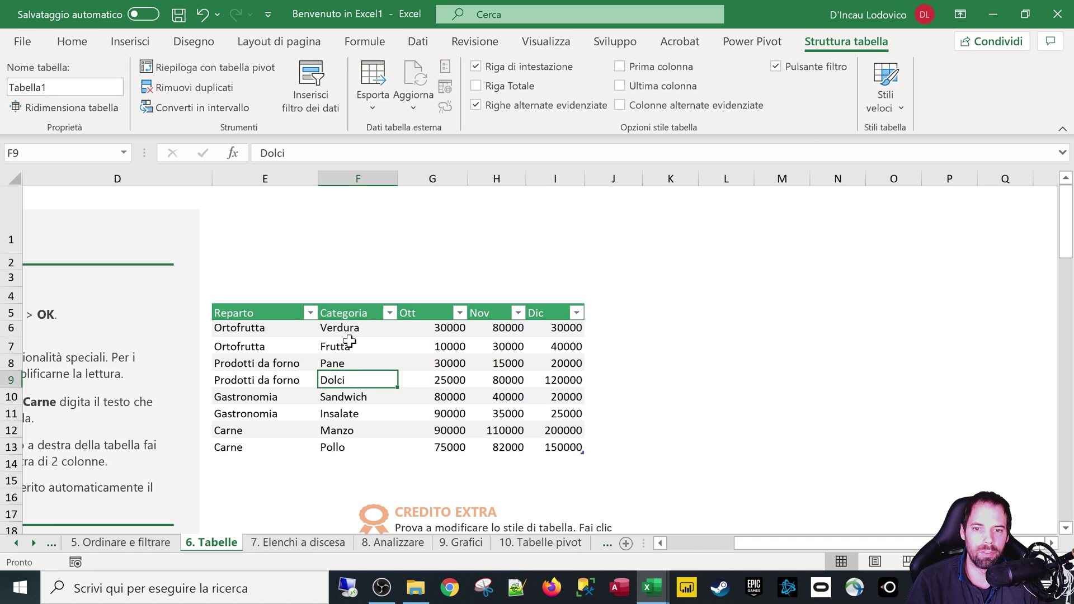
left_click(257, 318)
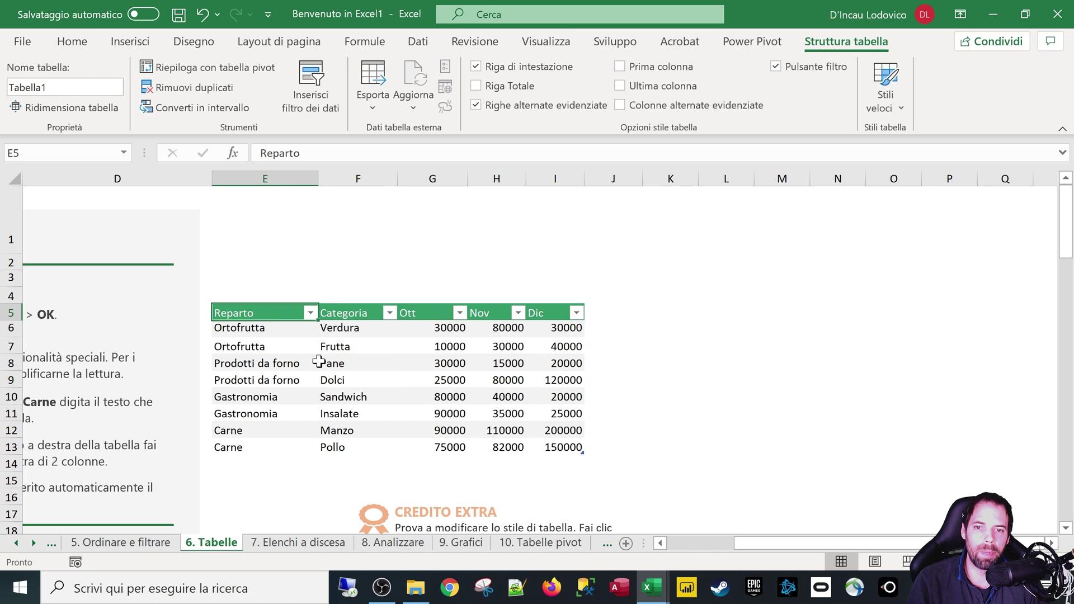
left_click(423, 380)
left_click(460, 409)
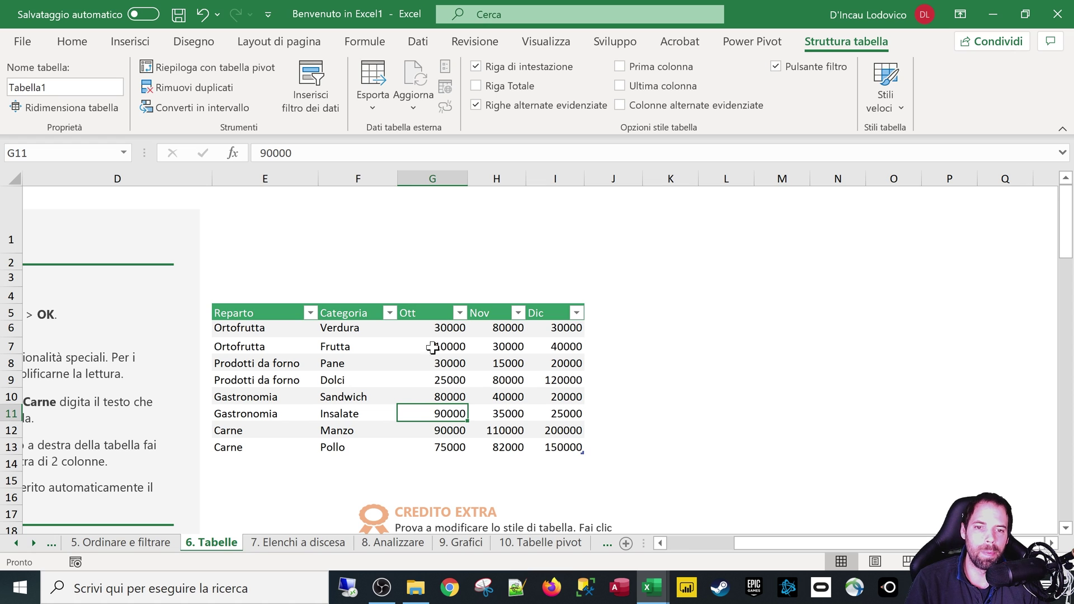
left_click_drag(429, 330, 420, 449)
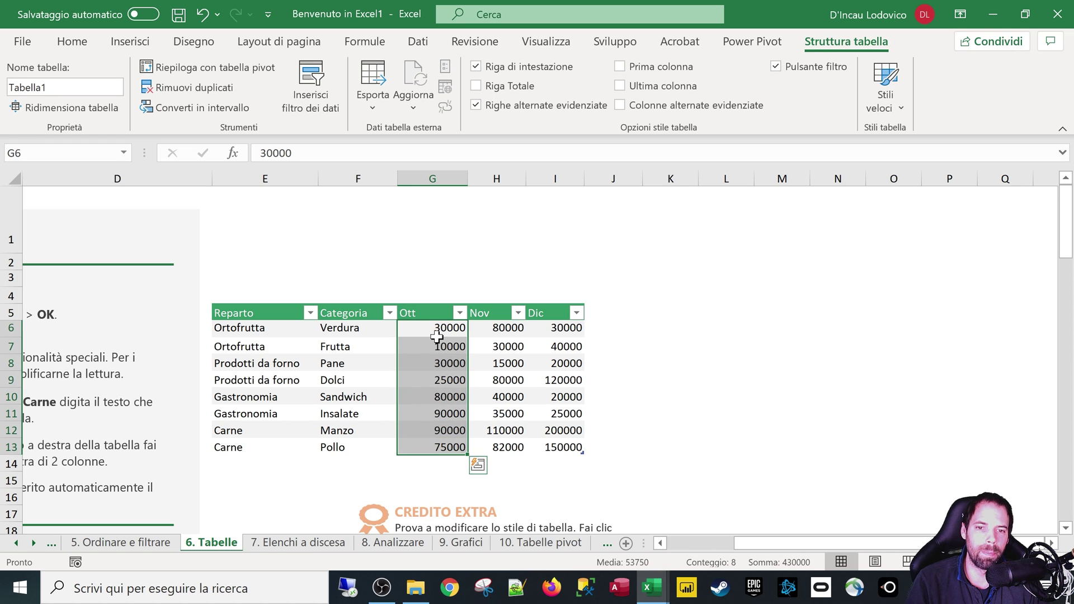
left_click_drag(432, 330, 434, 396)
right_click(432, 364)
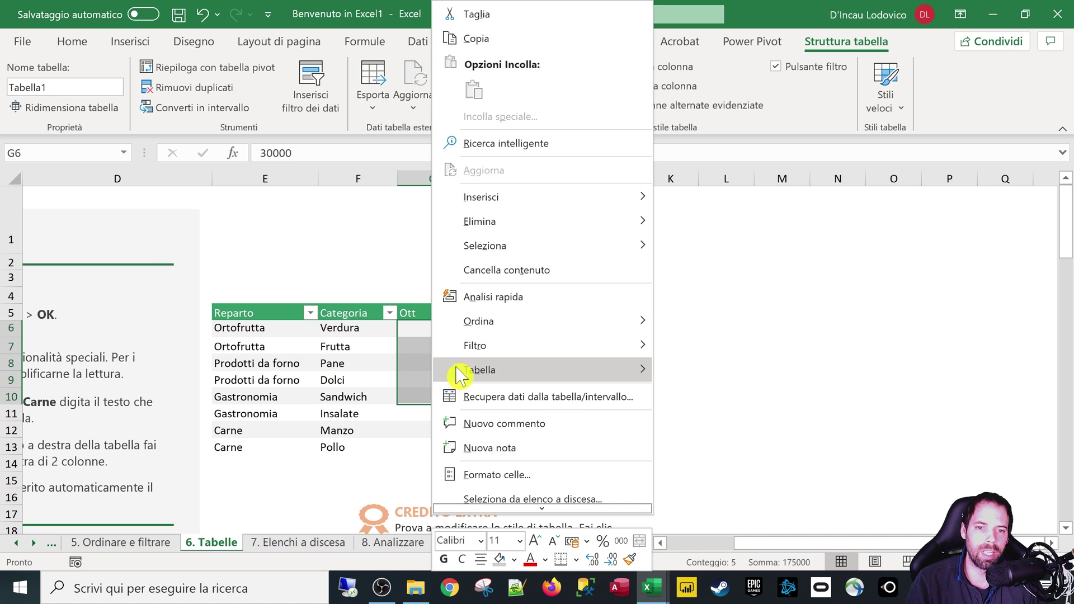
left_click(502, 466)
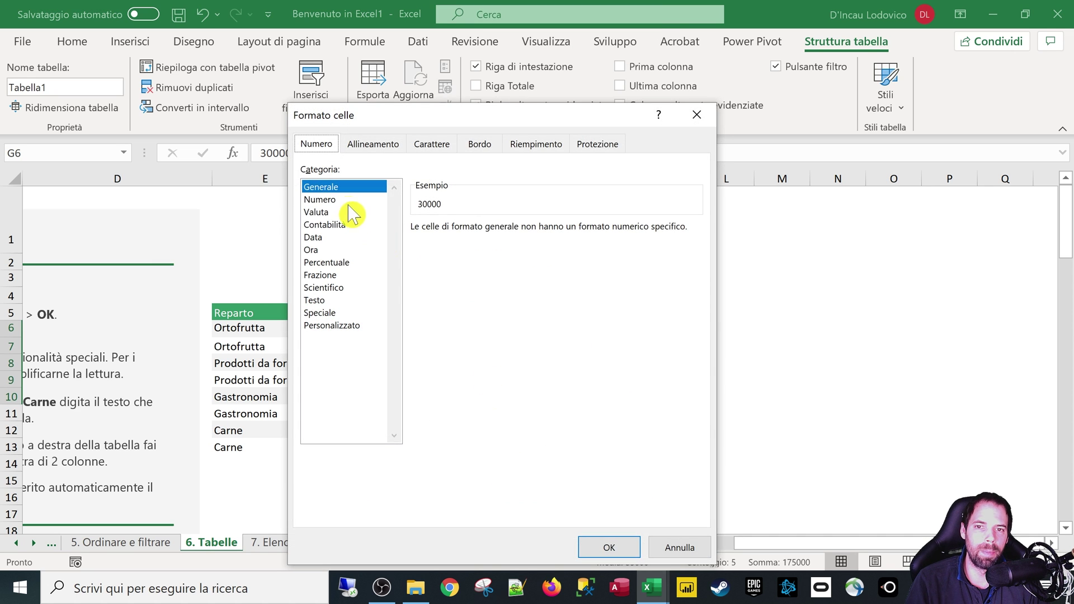
left_click(348, 201)
left_click(533, 252)
left_click(530, 232)
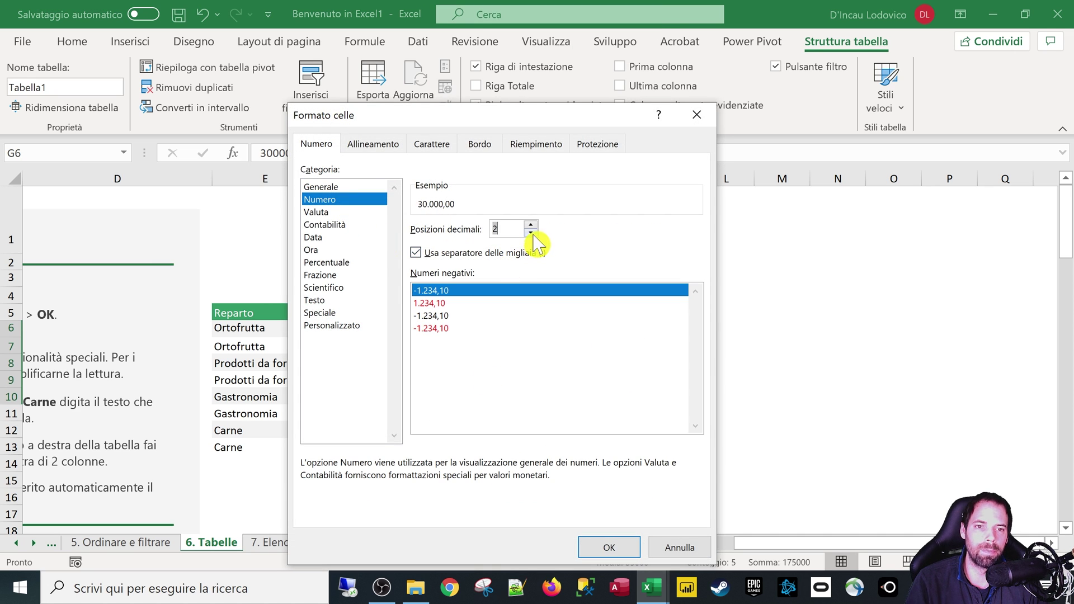
left_click(531, 233)
left_click(608, 547)
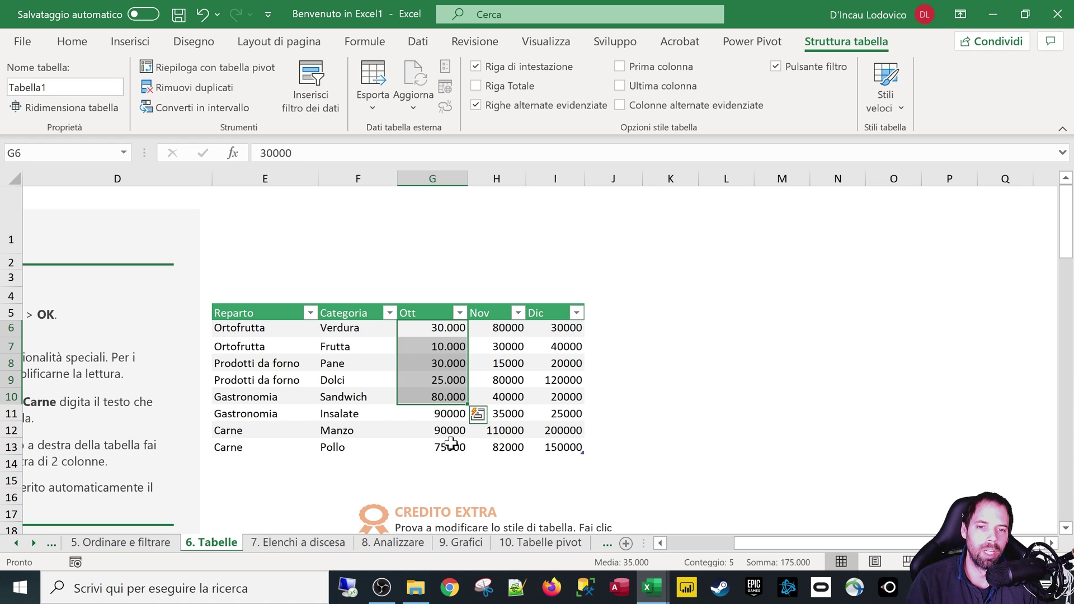
key("ctrl+z")
left_click(443, 376)
left_click(357, 358)
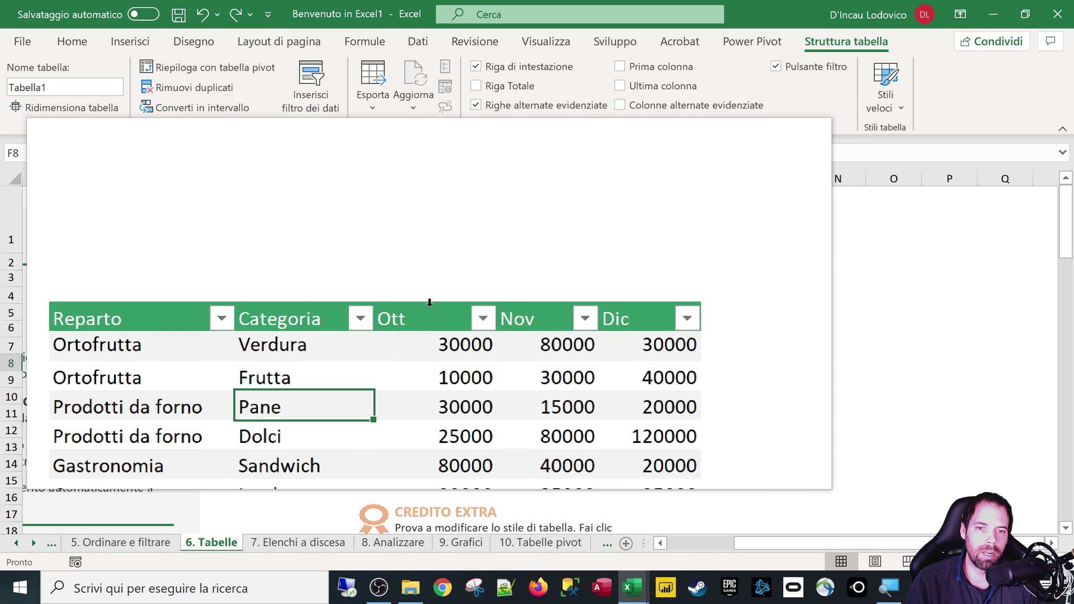
- Format the Ott column as Numero with thousands separator and 0 decimals
left_click(430, 303)
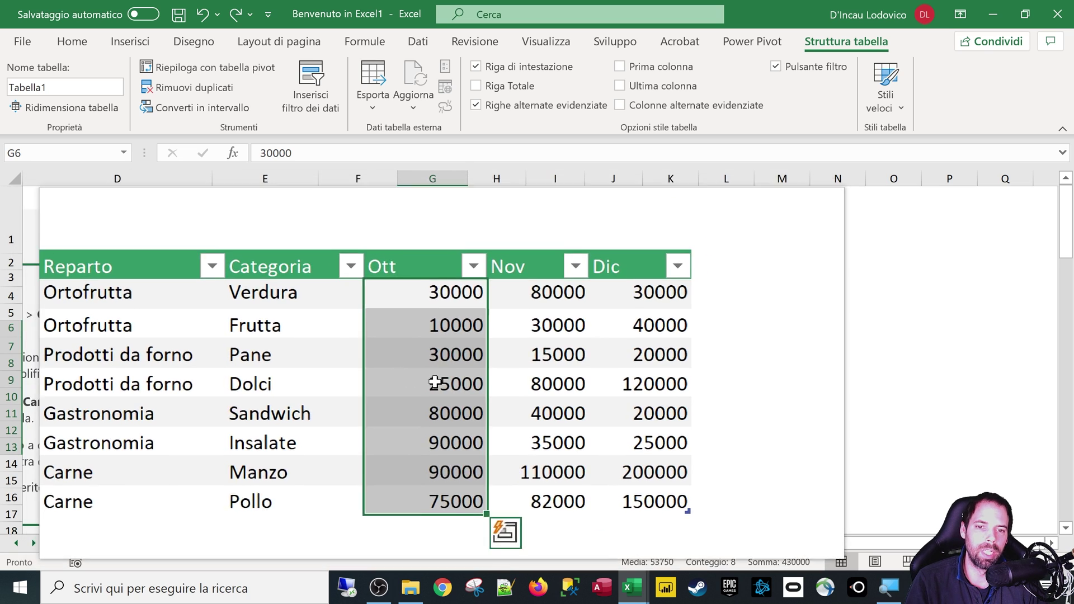
right_click(425, 375)
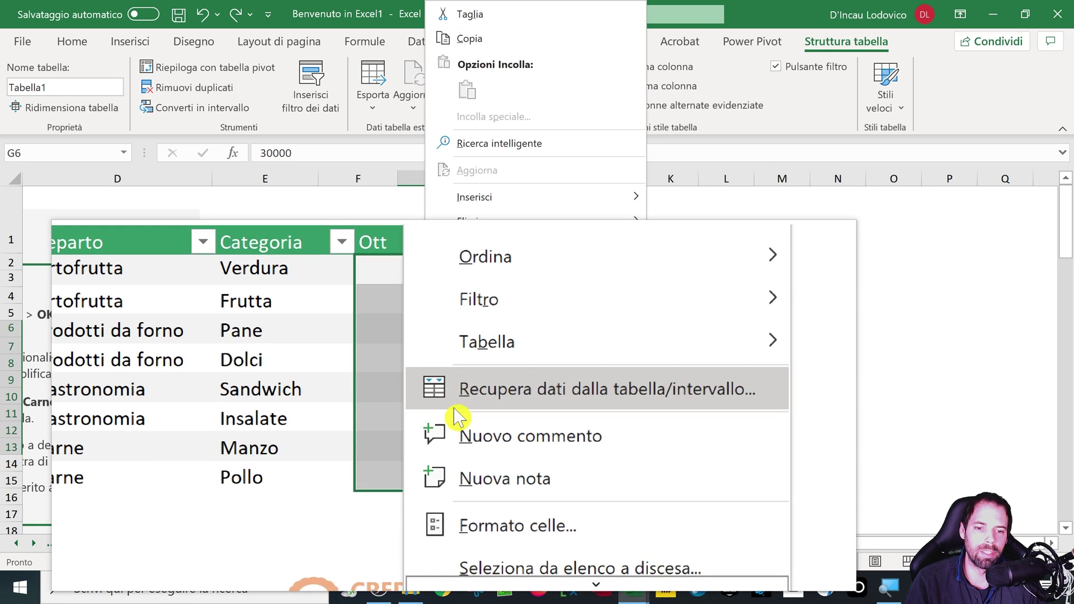
left_click(492, 457)
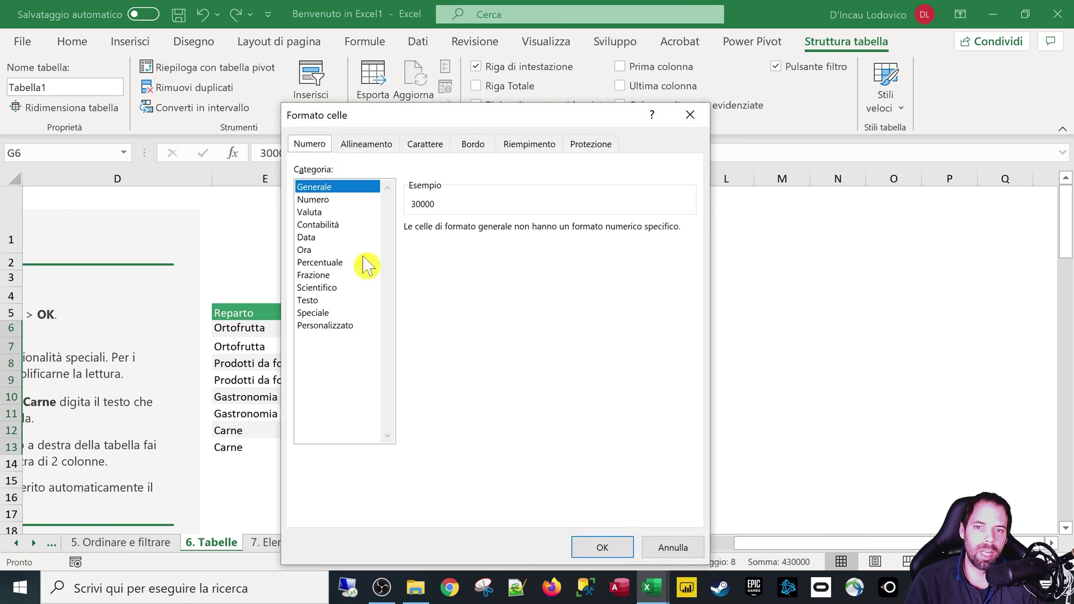
left_click(321, 200)
left_click(442, 253)
left_click(524, 233)
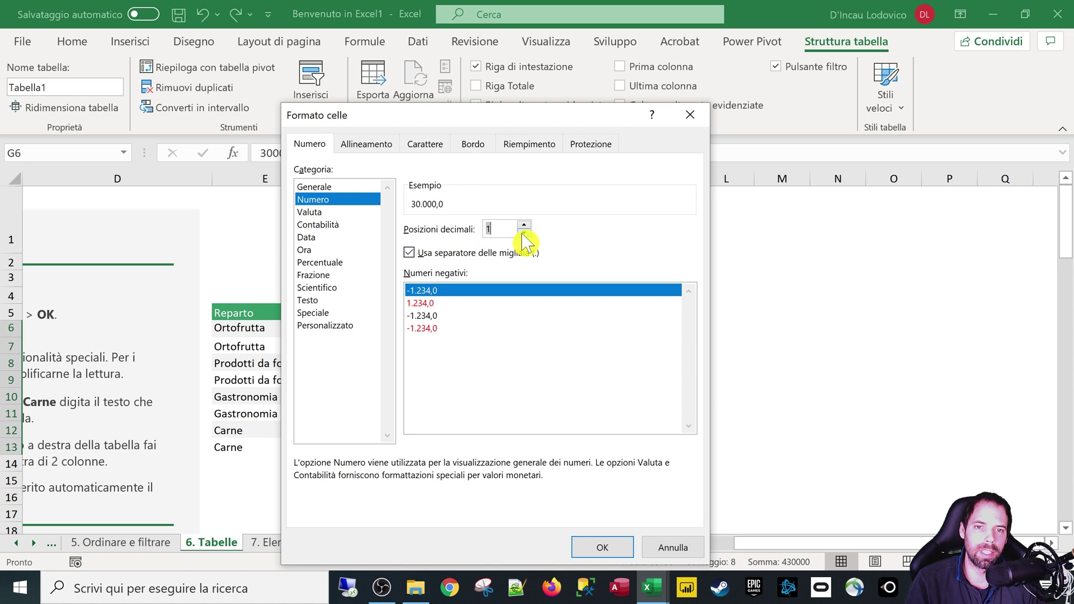
left_click(524, 232)
left_click(599, 548)
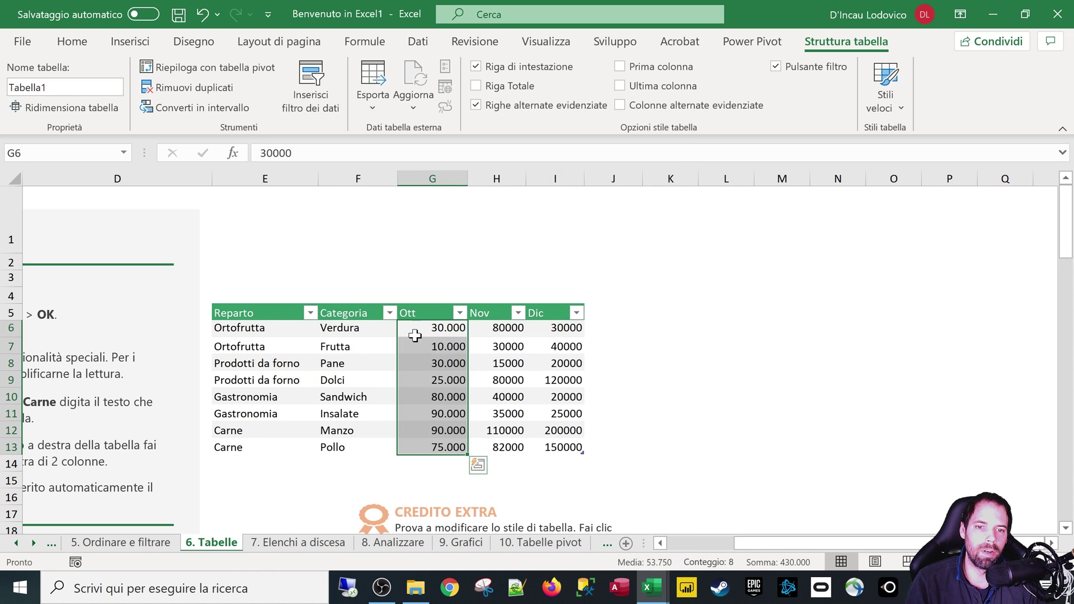
- Check the reformatted Ott values, such as 30.000 and 75.000, then select below the table
left_click(434, 380)
left_click(434, 346)
left_click(433, 381)
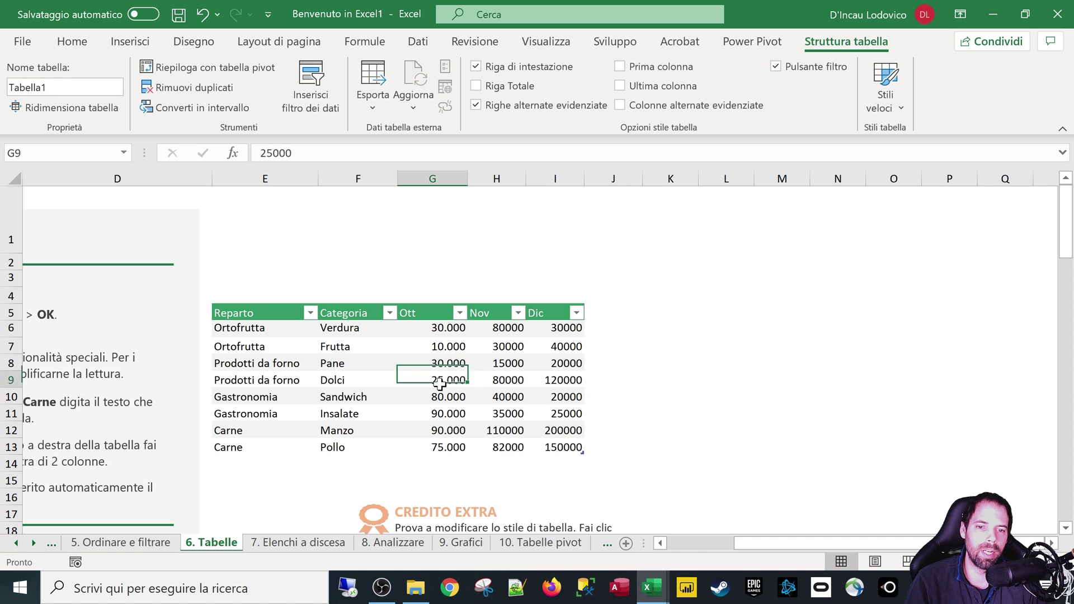
left_click(435, 430)
left_click(436, 381)
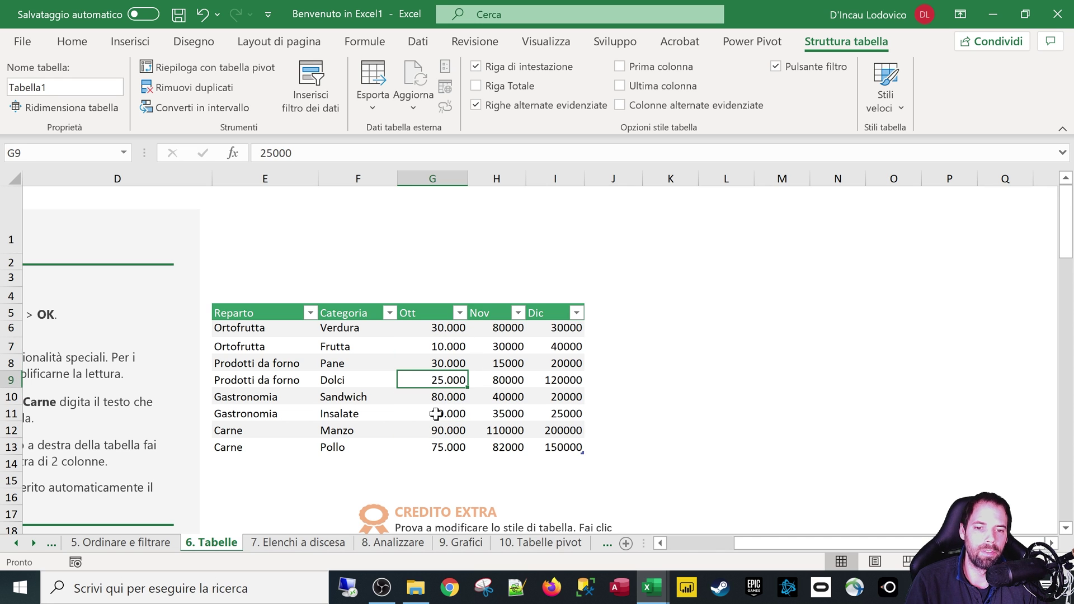
left_click(431, 462)
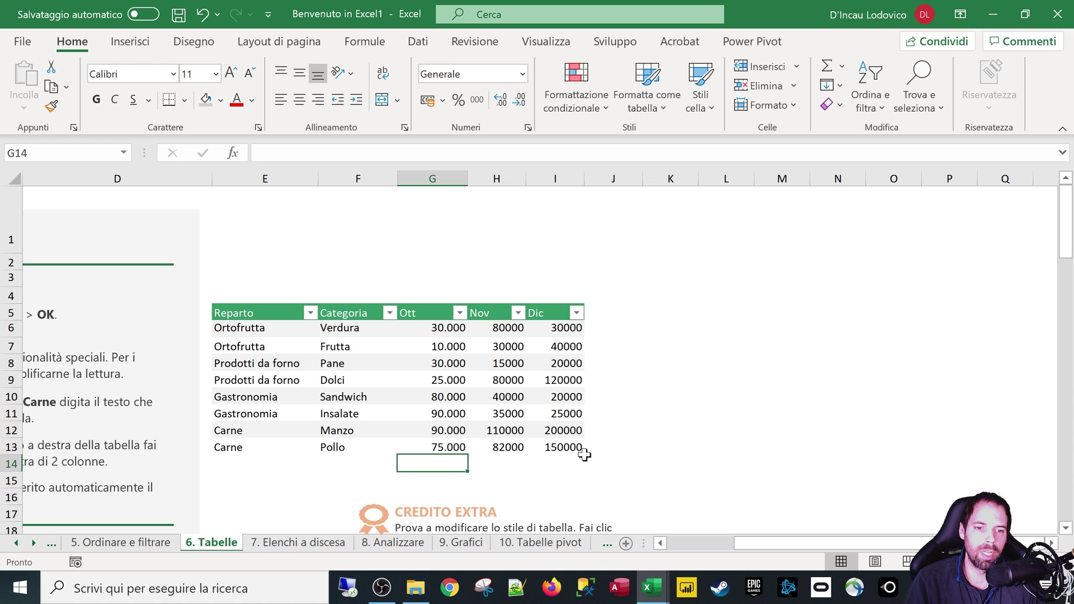
- Extend Tabella1 three columns to column L, adding Gen, Feb and Mar headers
left_click_drag(614, 454, 747, 460)
left_click(602, 327)
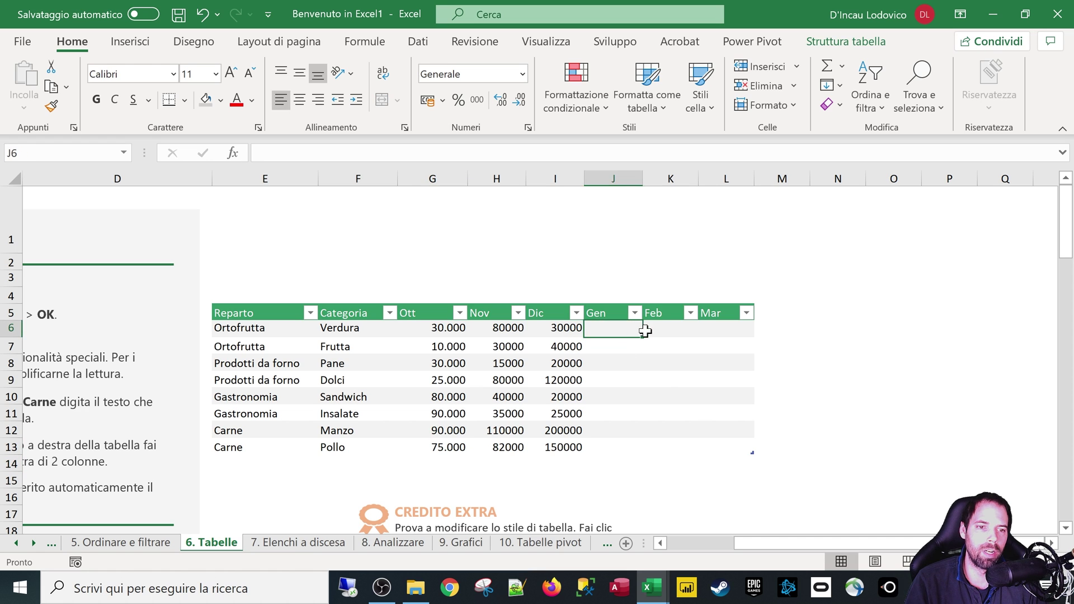
left_click(726, 345)
left_click(590, 310)
left_click(672, 306)
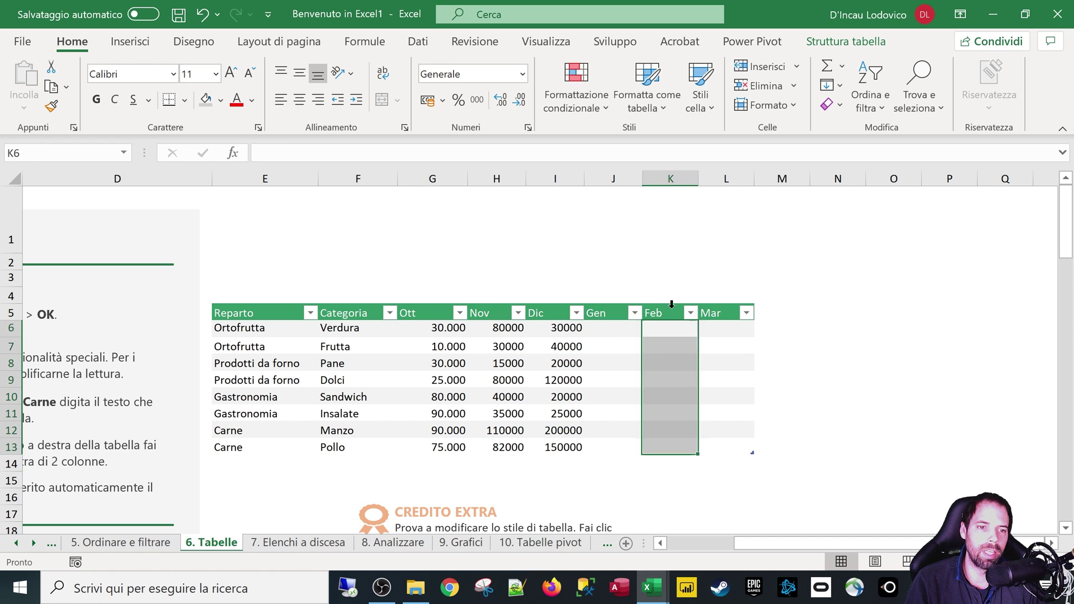
left_click(715, 317)
left_click(660, 313)
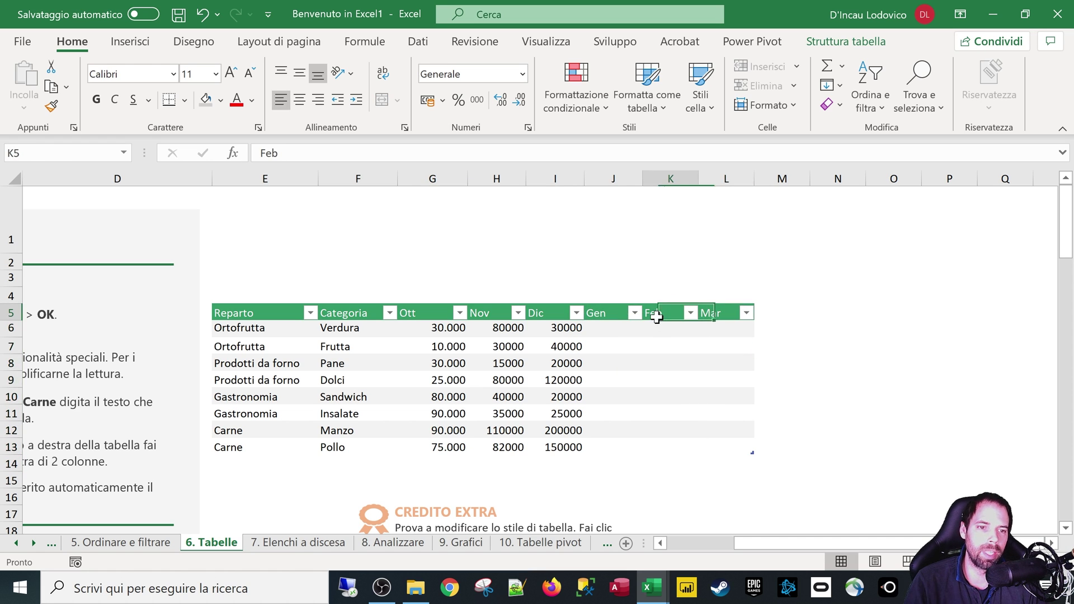
left_click(598, 316)
left_click(415, 314)
left_click(481, 312)
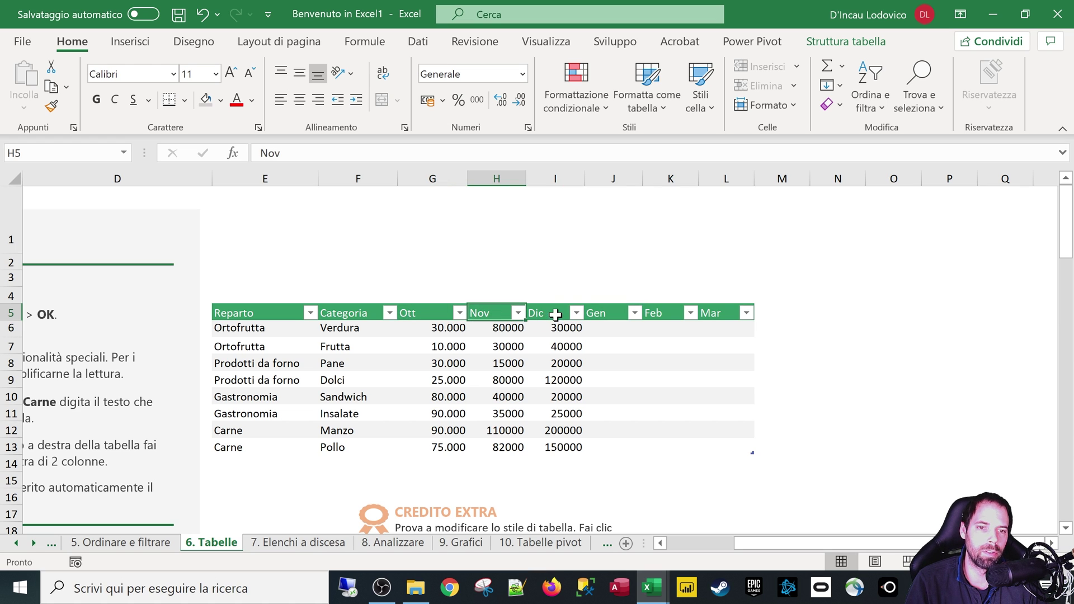
left_click(555, 312)
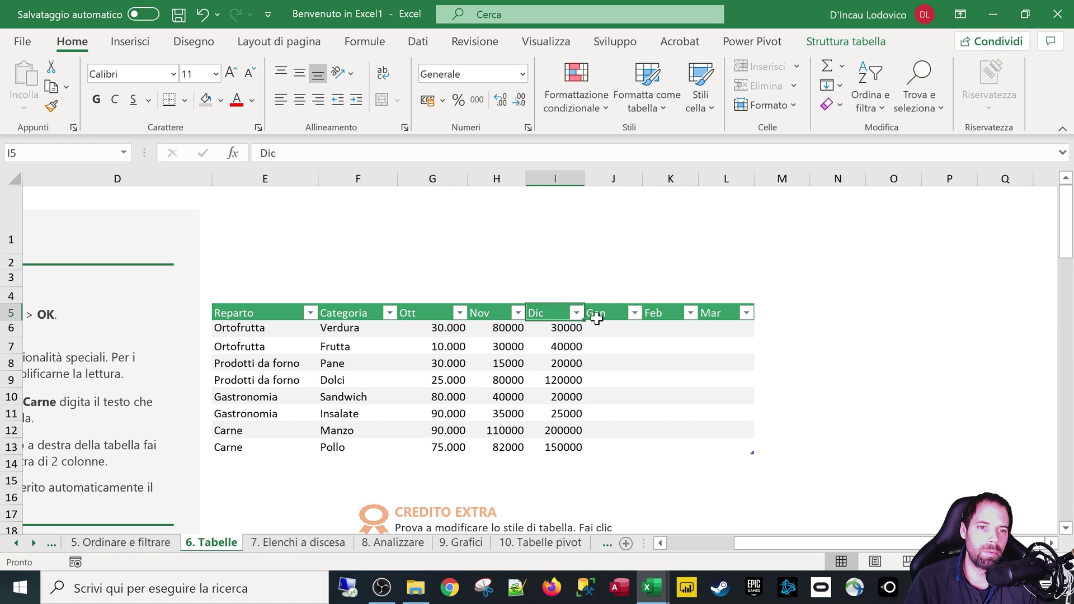
left_click(597, 318)
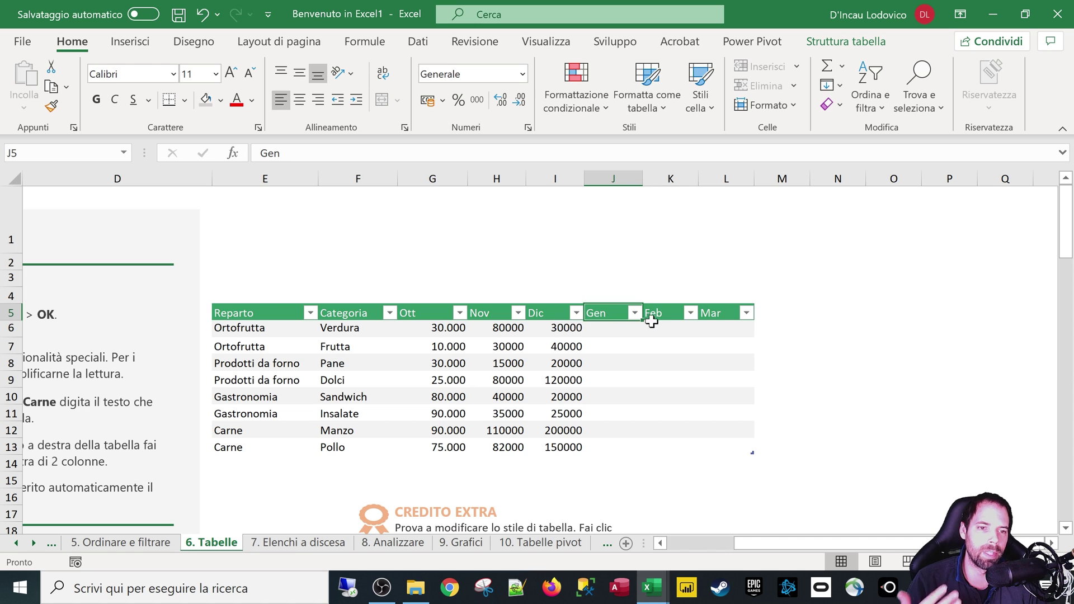
left_click(713, 315)
- Rename the new headers Mar, Apr and Giu, then shrink the table back to end at Dic
left_click(612, 318)
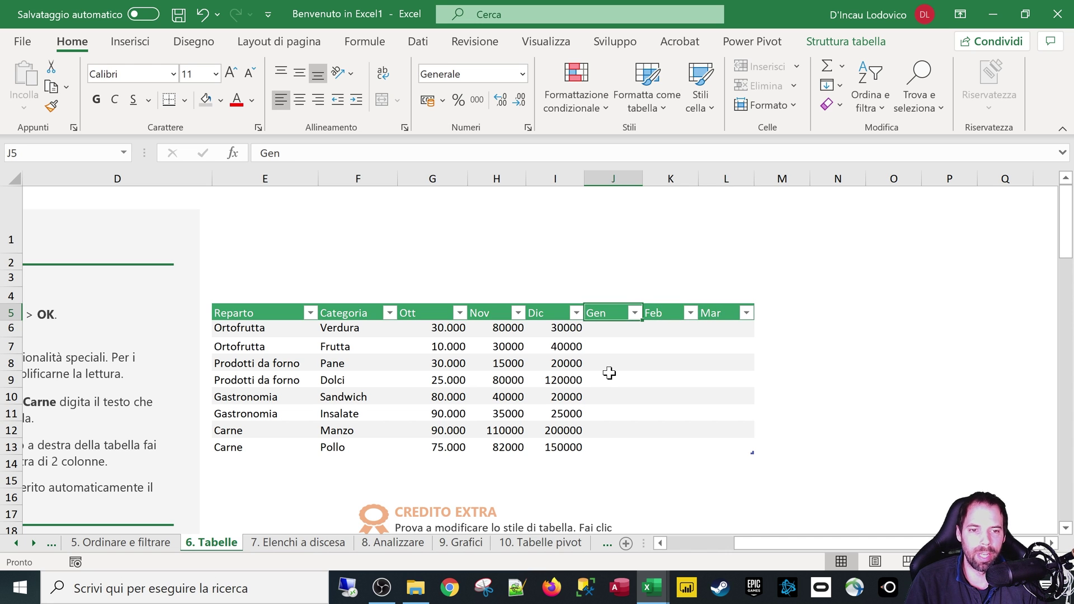
type("Mar")
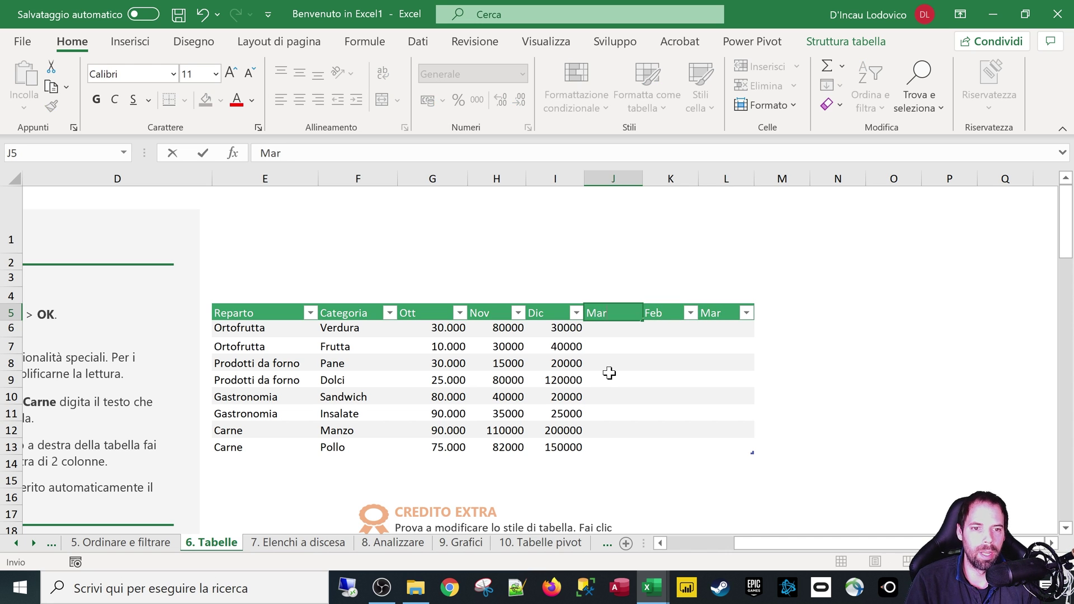
key("Tab")
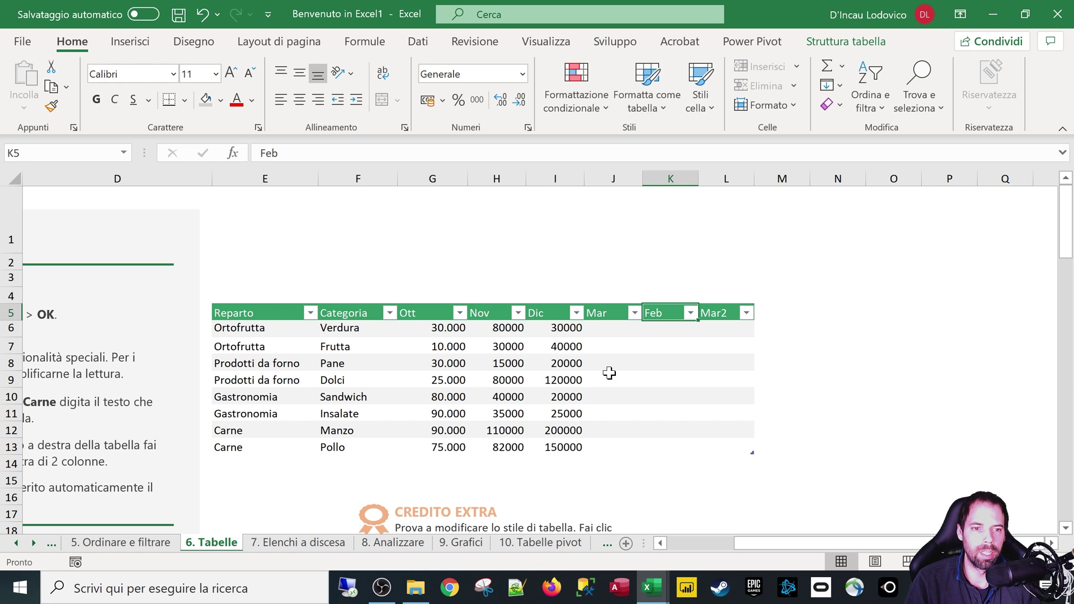
type("Apr")
key("Tab")
type("Gi")
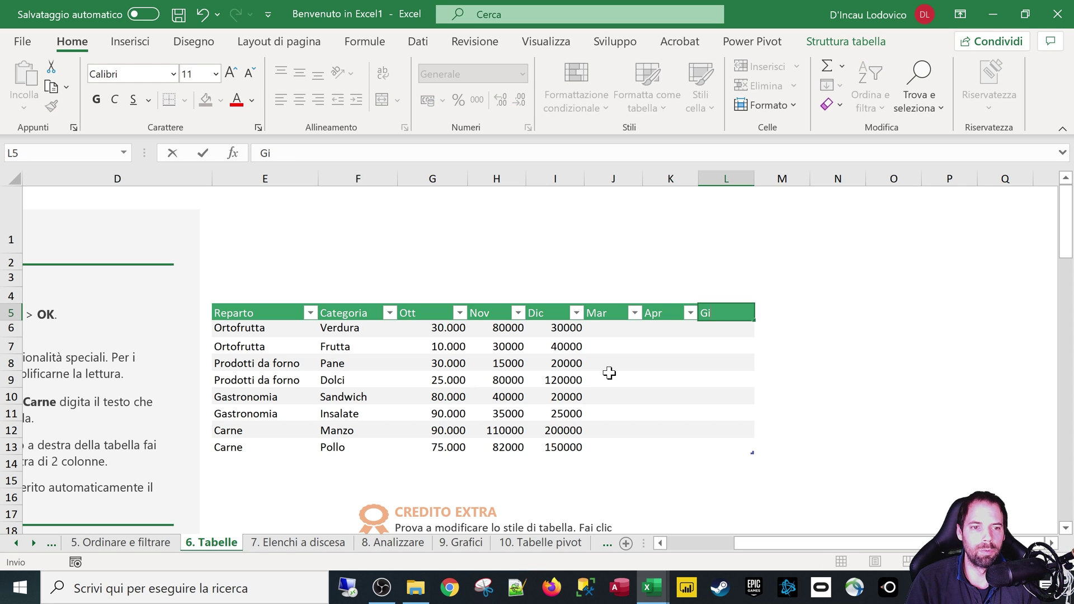
key("Return")
left_click(610, 377)
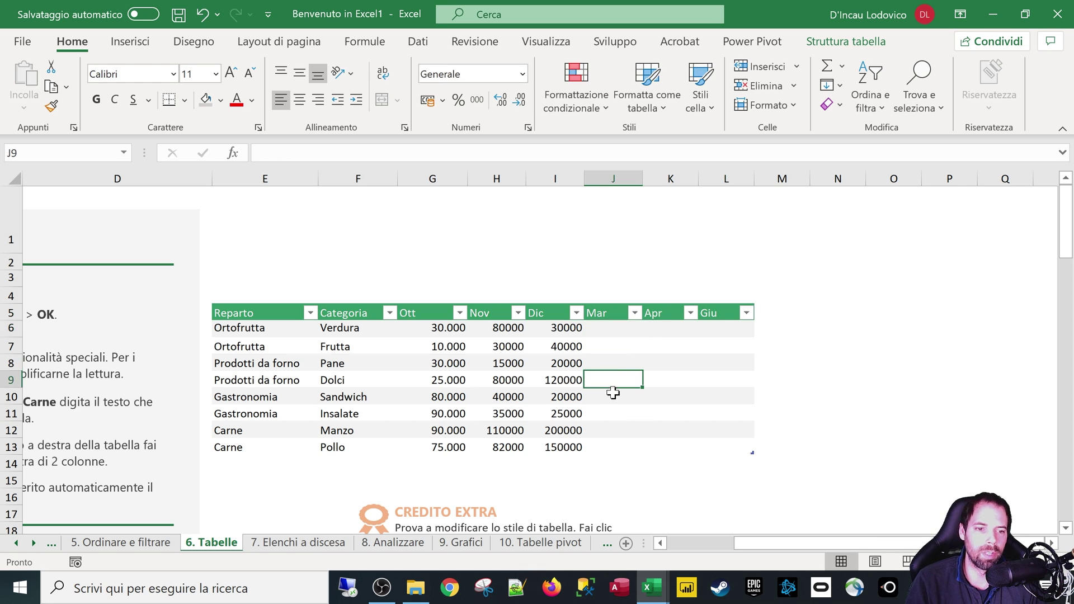
left_click_drag(751, 454, 579, 449)
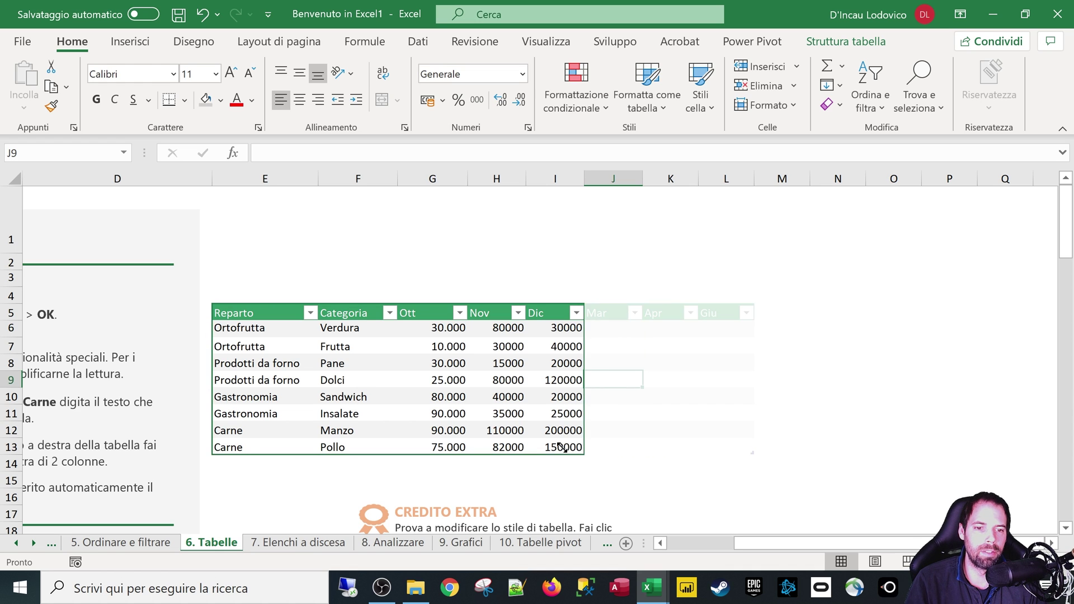
- Delete the stray Mar, Apr and Giu headers in J5:L5 beside Tabella1
left_click(653, 313)
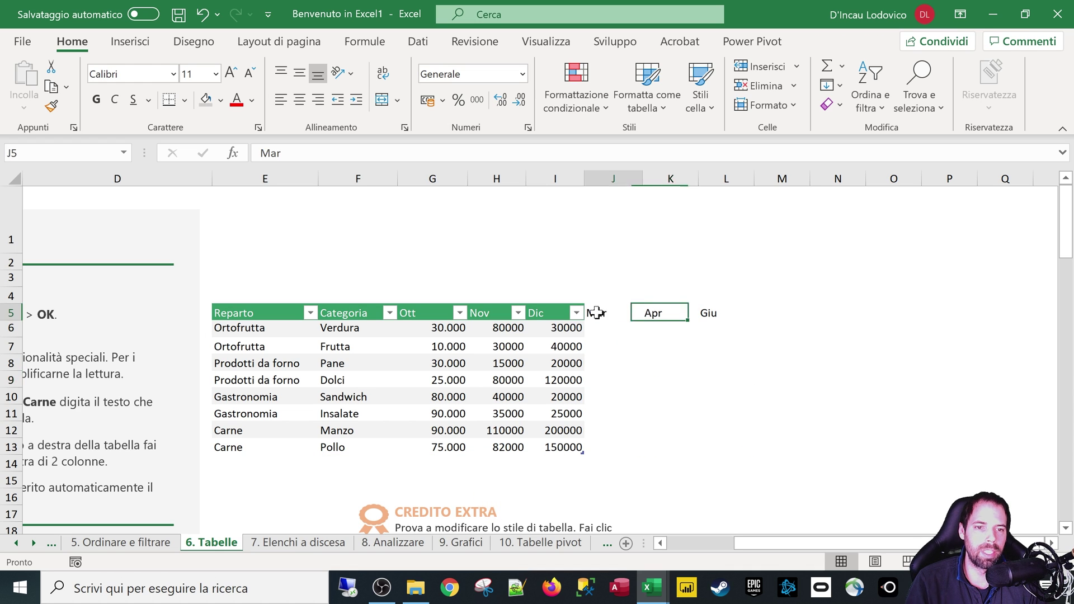
mouse_move(604, 313)
left_mouse_down()
mouse_move(709, 331)
mouse_move(726, 460)
mouse_move(733, 409)
left_mouse_up()
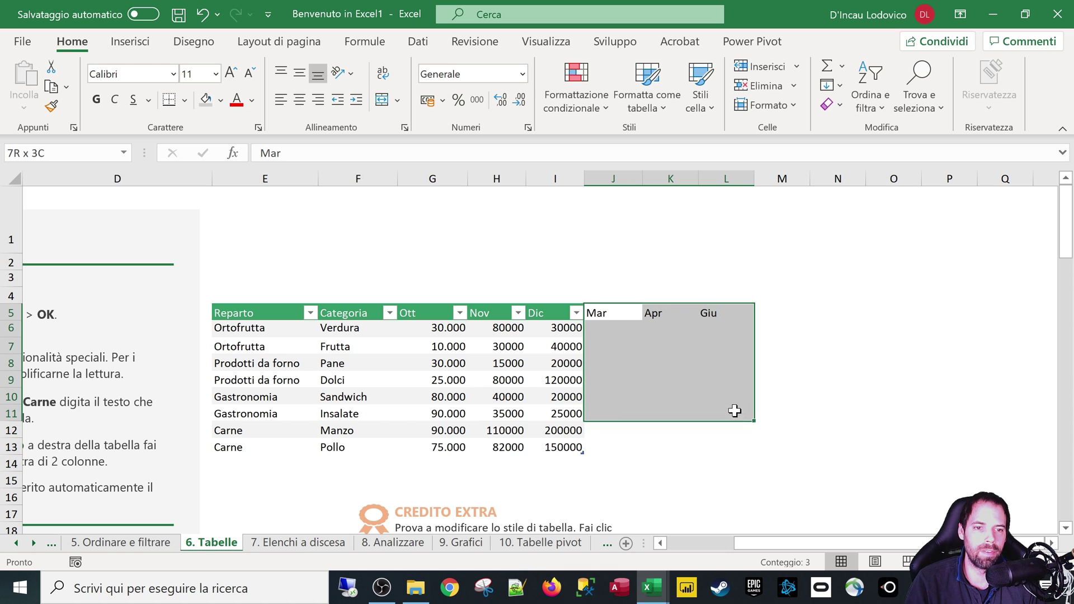
left_click(606, 313)
key("Return")
left_click(654, 314)
left_click(607, 313)
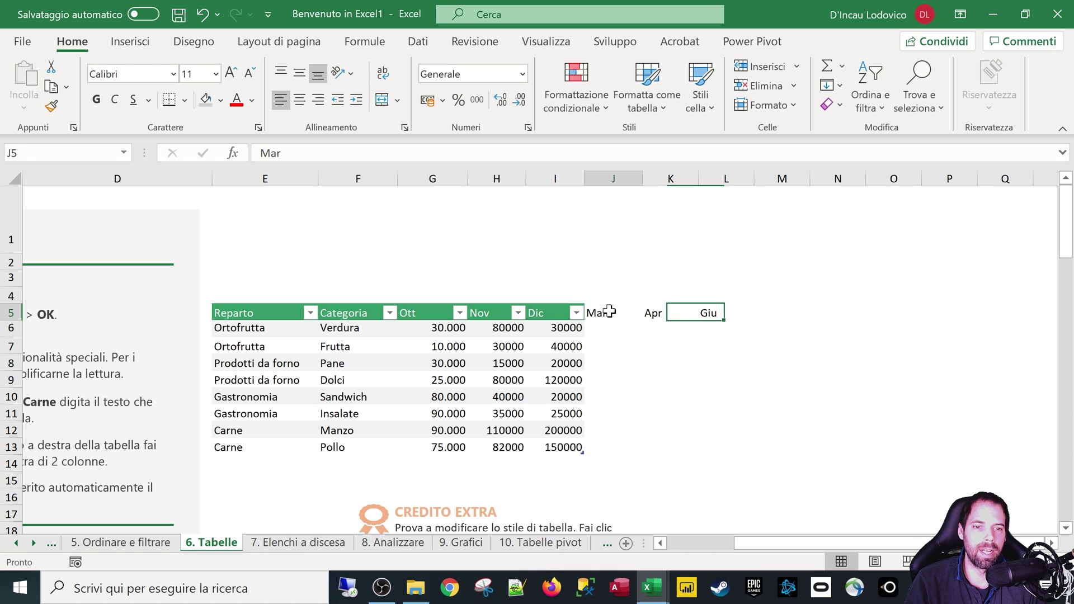
left_click(496, 361)
left_click_drag(610, 312, 700, 312)
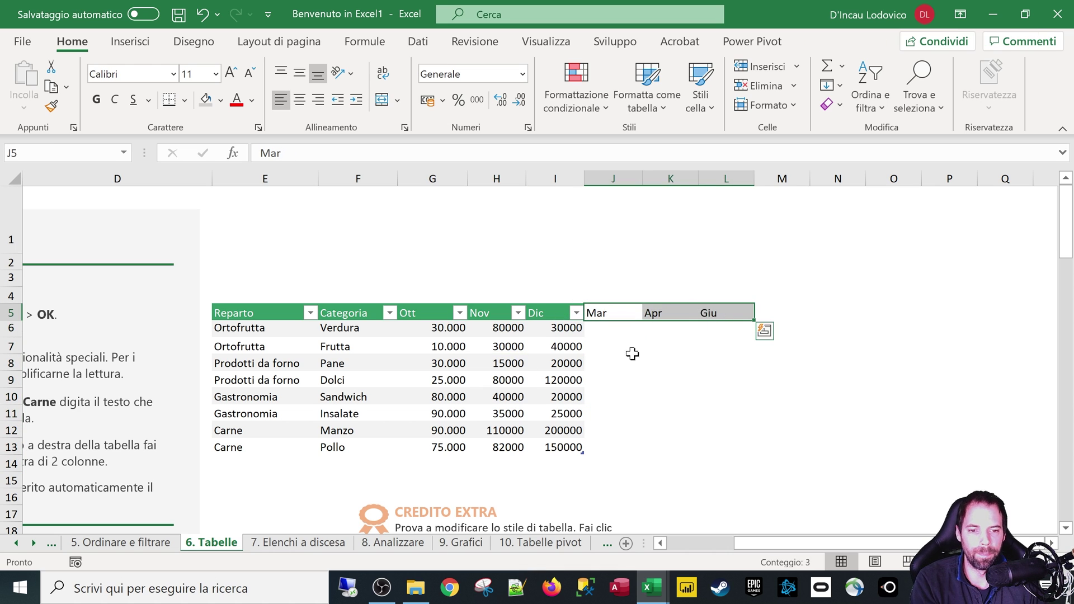
key("Delete")
left_click(615, 399)
left_click(462, 447)
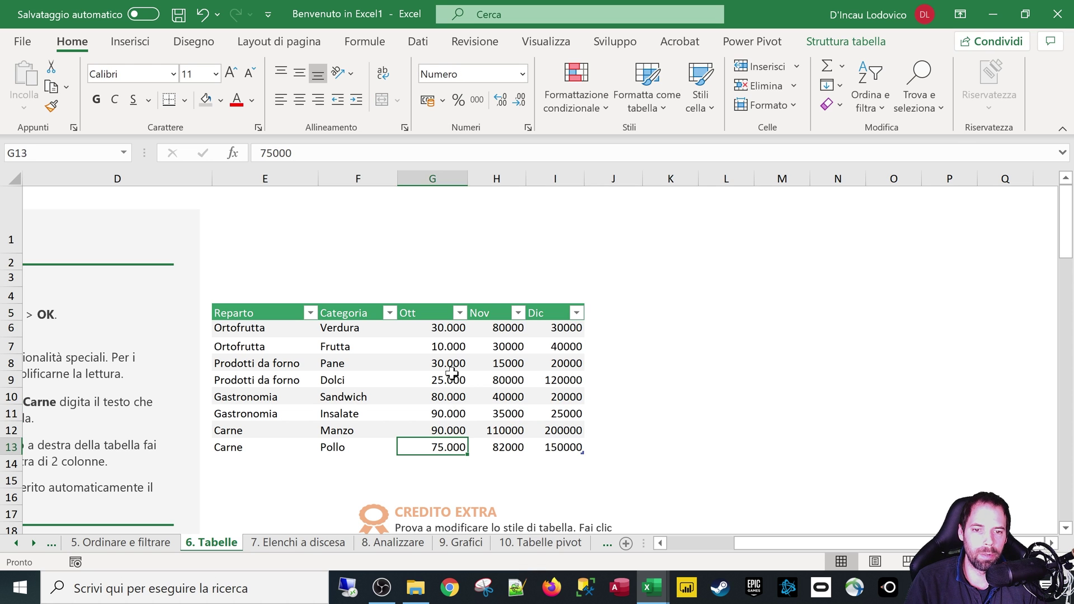
left_click(443, 460)
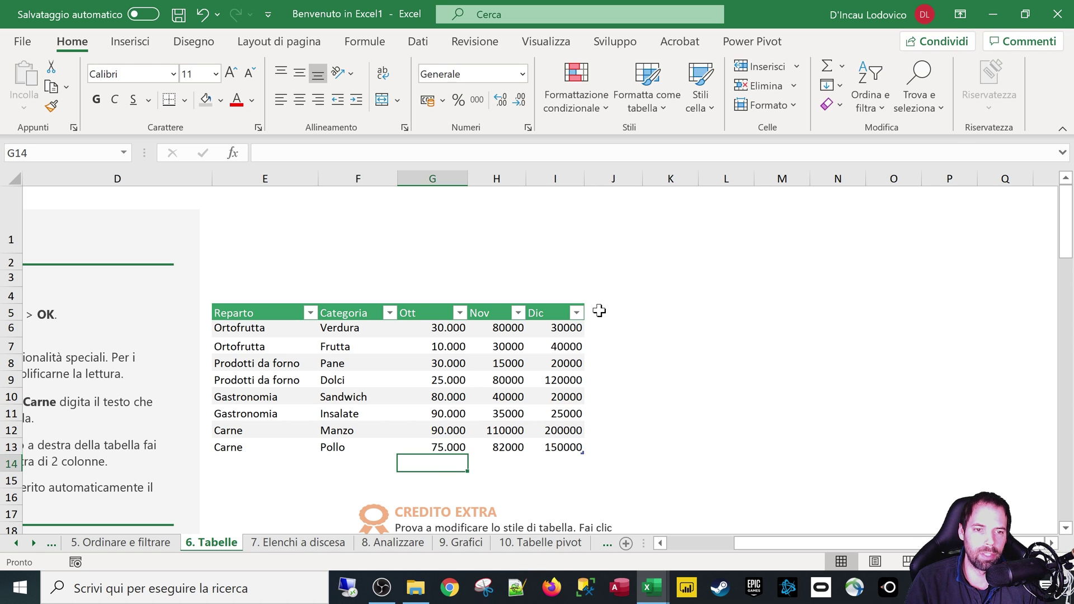
- Enter 50 in J6 so Tabella1 auto-expands with a new Gen column
left_click(599, 331)
type("50")
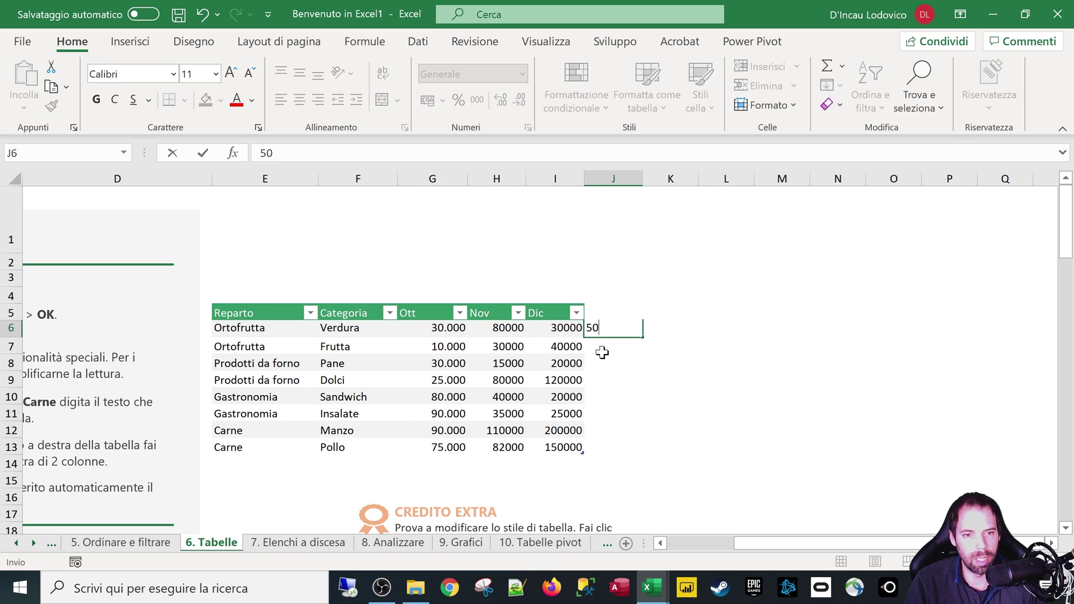
key("Return")
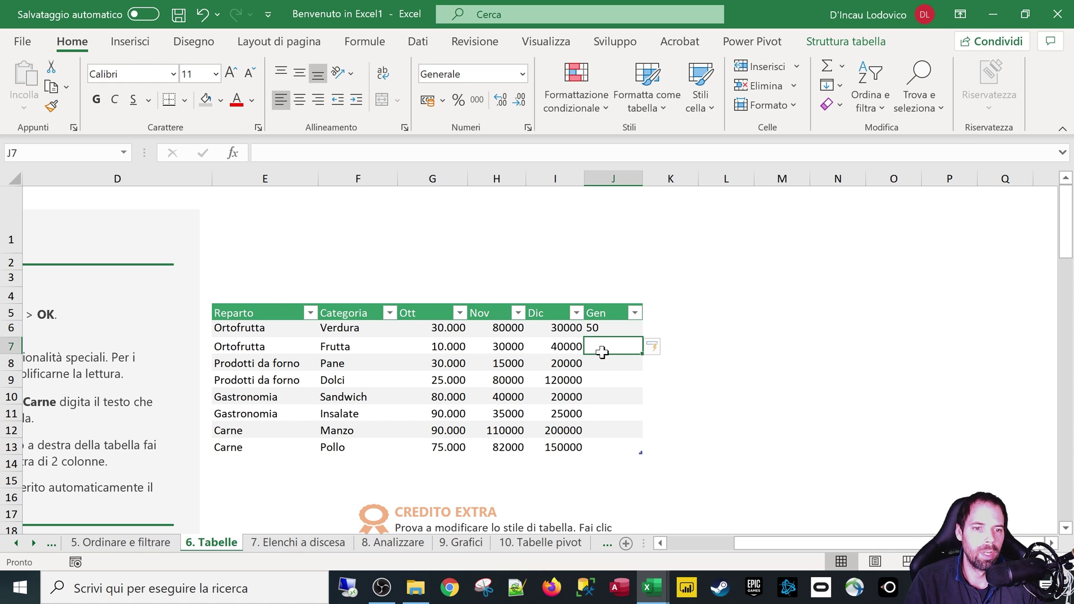
left_click(669, 327)
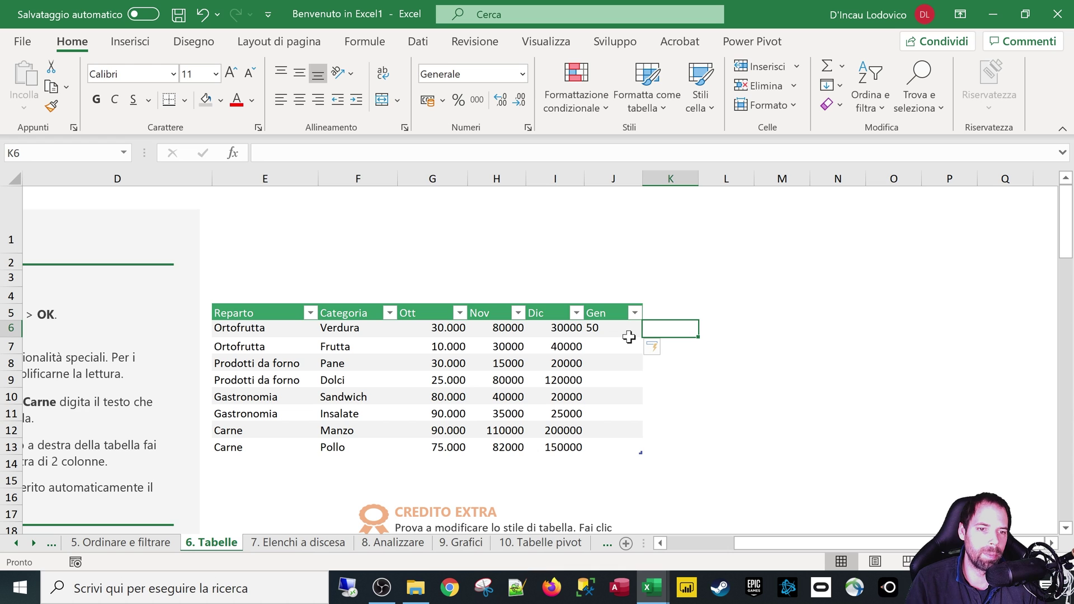
left_click(621, 327)
left_click(606, 311)
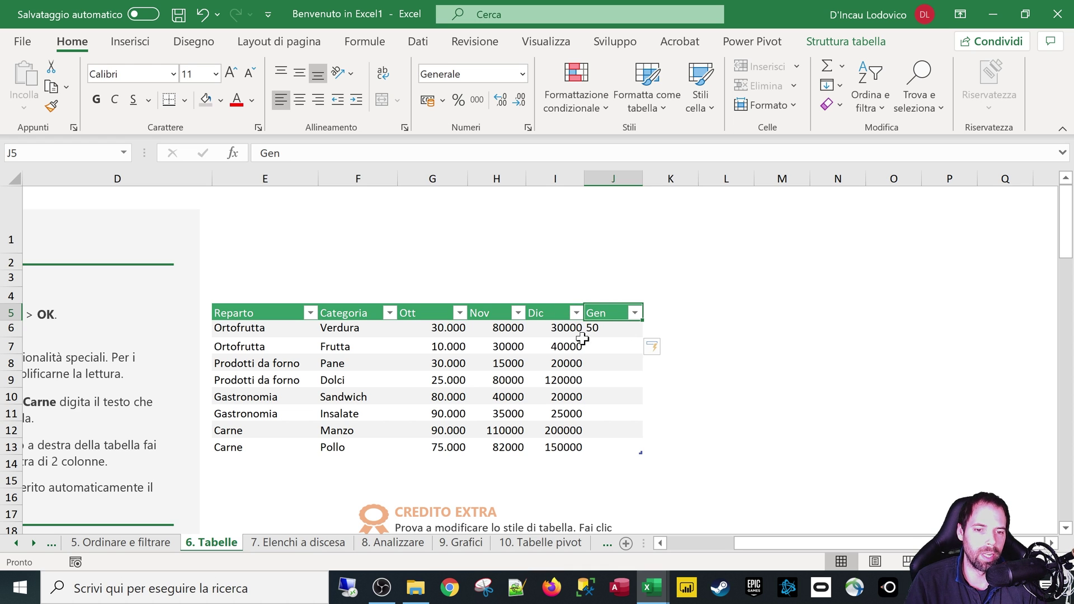
left_click(451, 467)
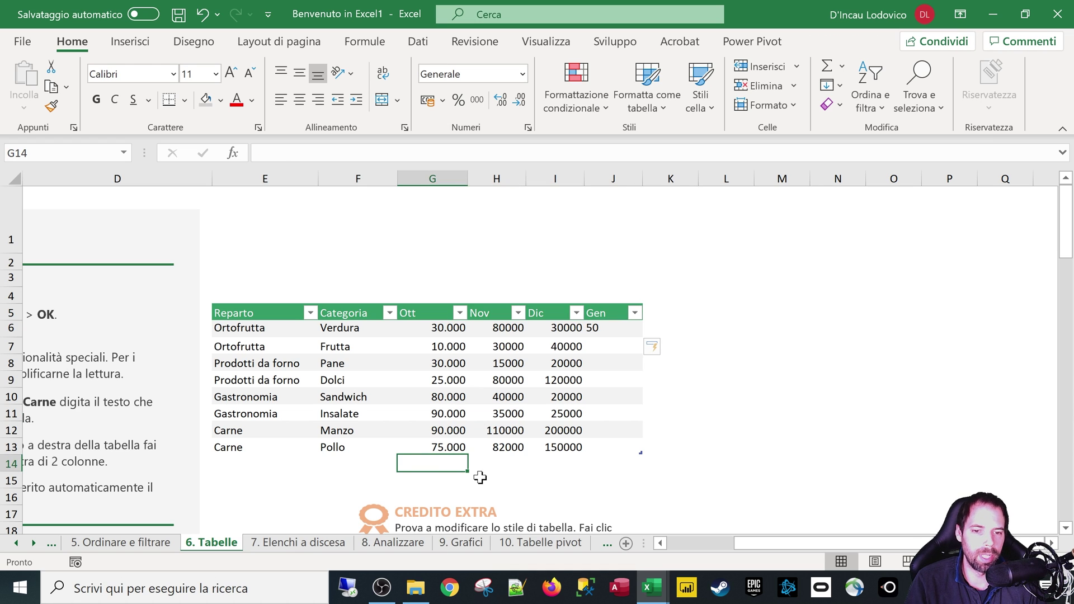
- Enter 50000 in G14 under Ott and 60000 in I15 under Dic, extending the table down
type("50000")
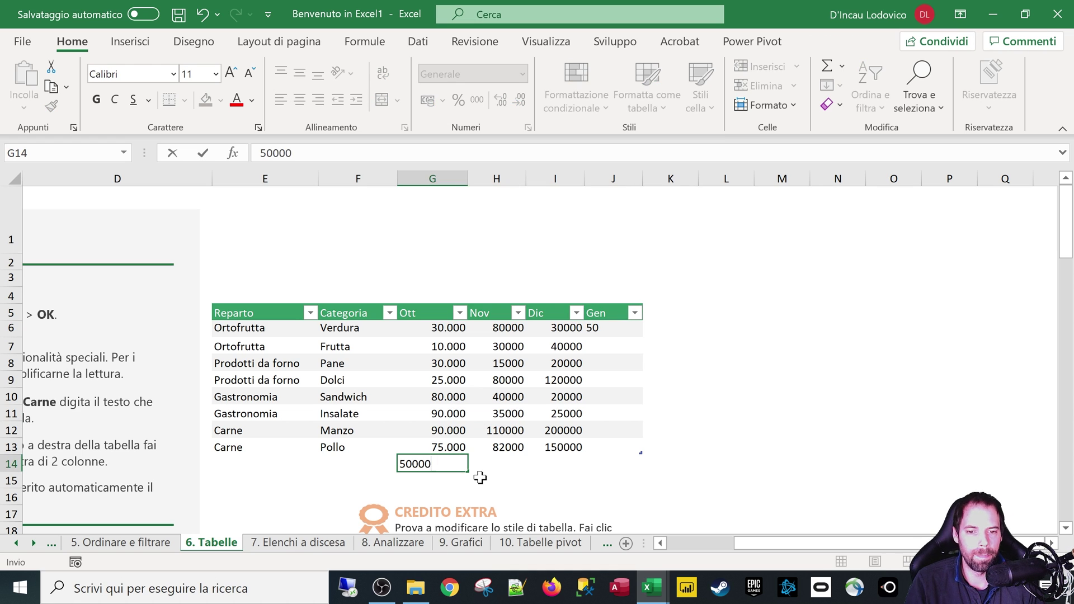
key("Return")
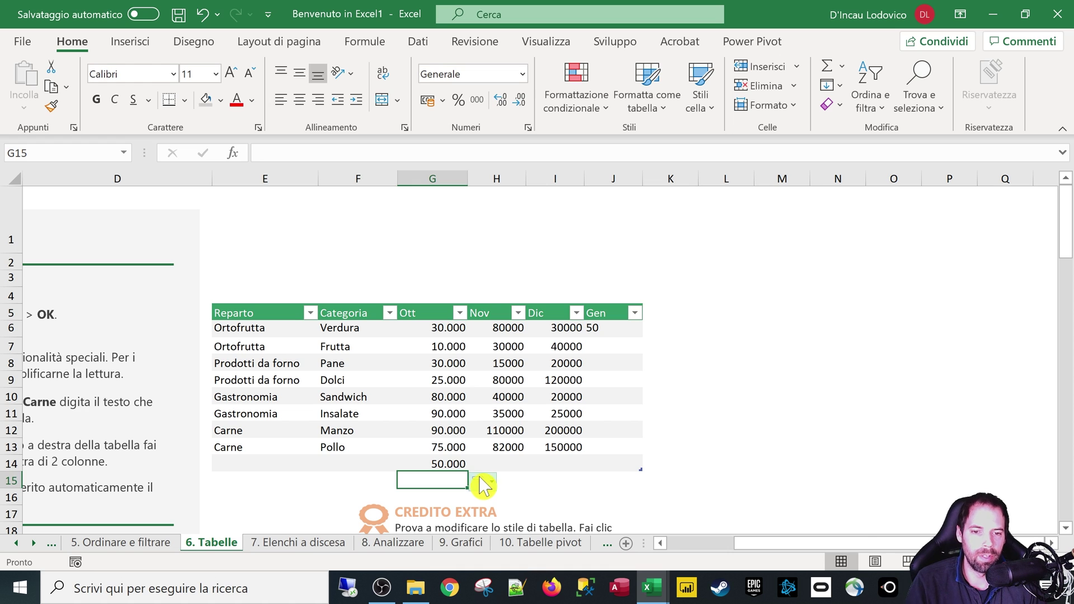
key("Up")
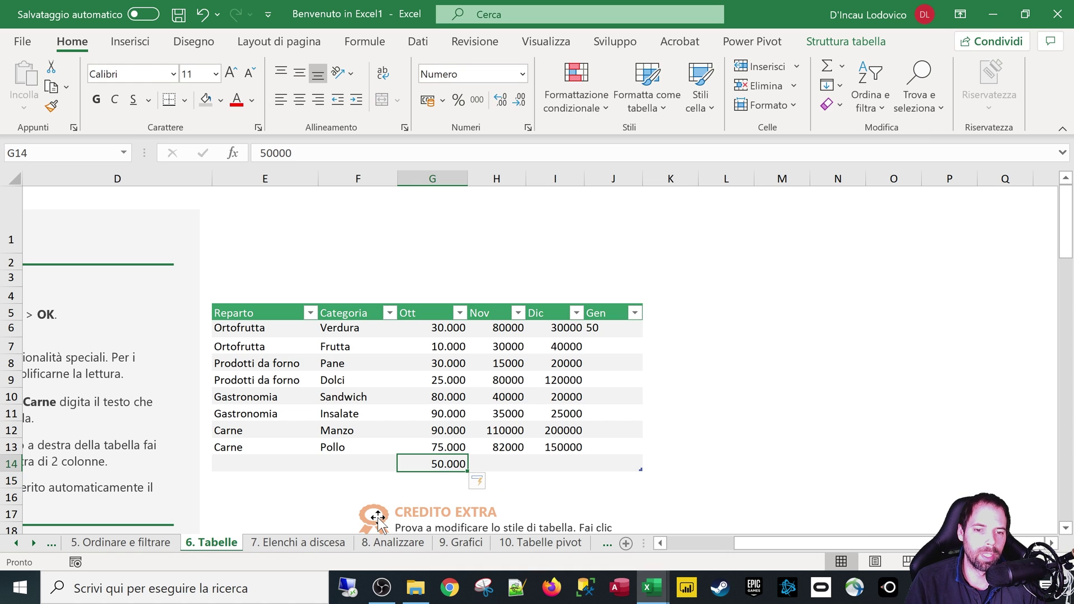
left_click(558, 476)
type("6")
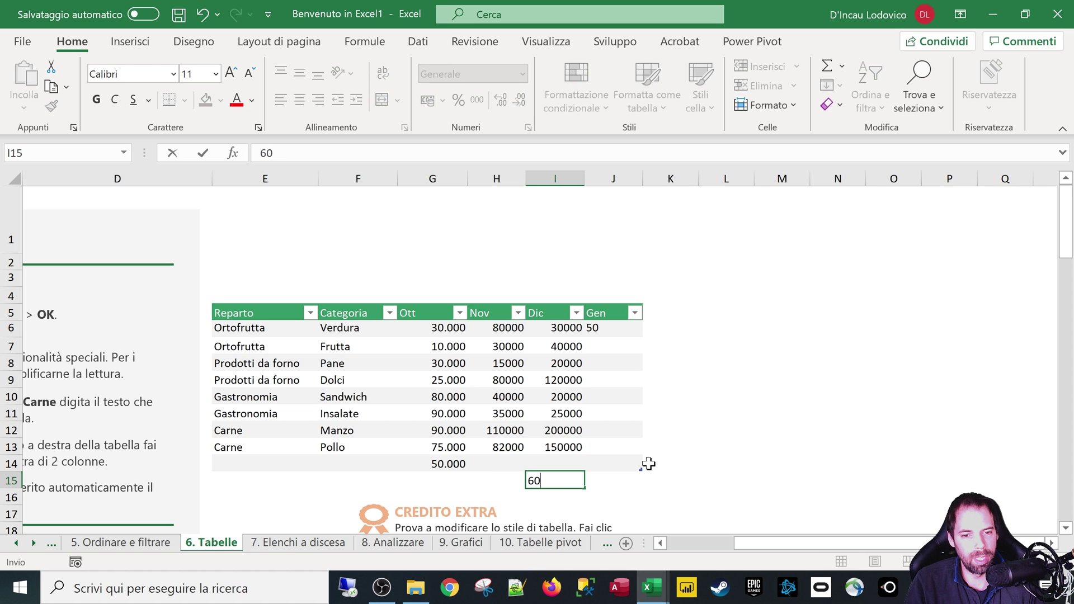
type("00")
key("Return")
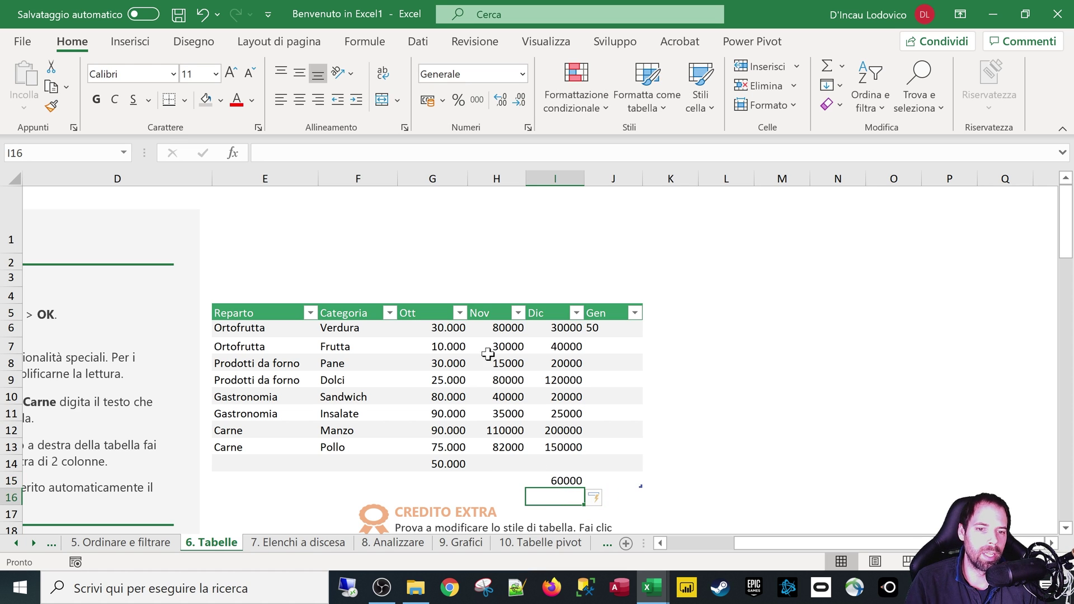
left_click_drag(551, 332, 557, 481)
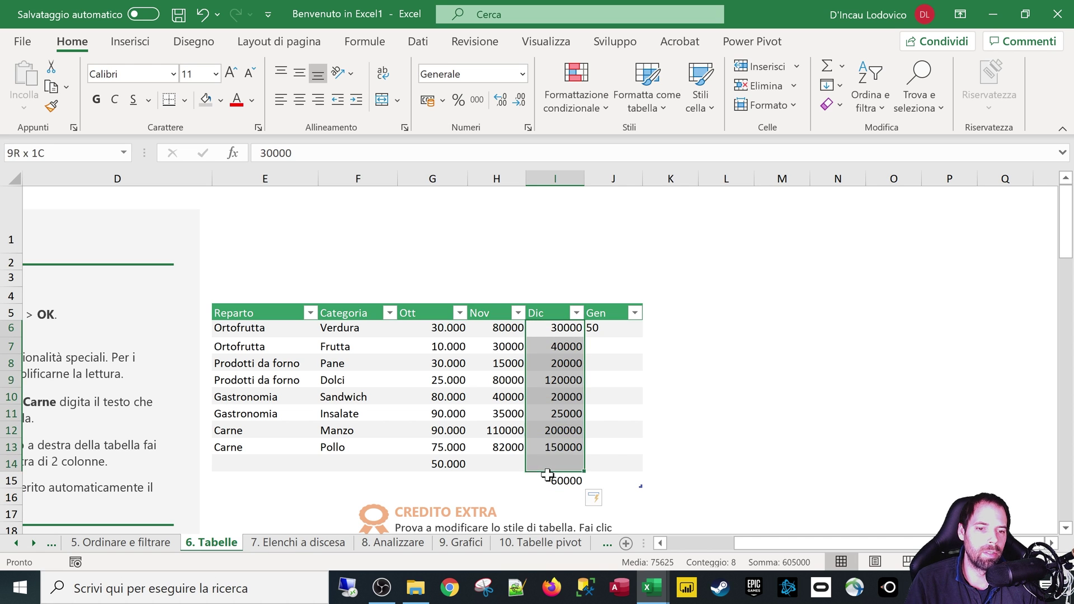
left_click(562, 377)
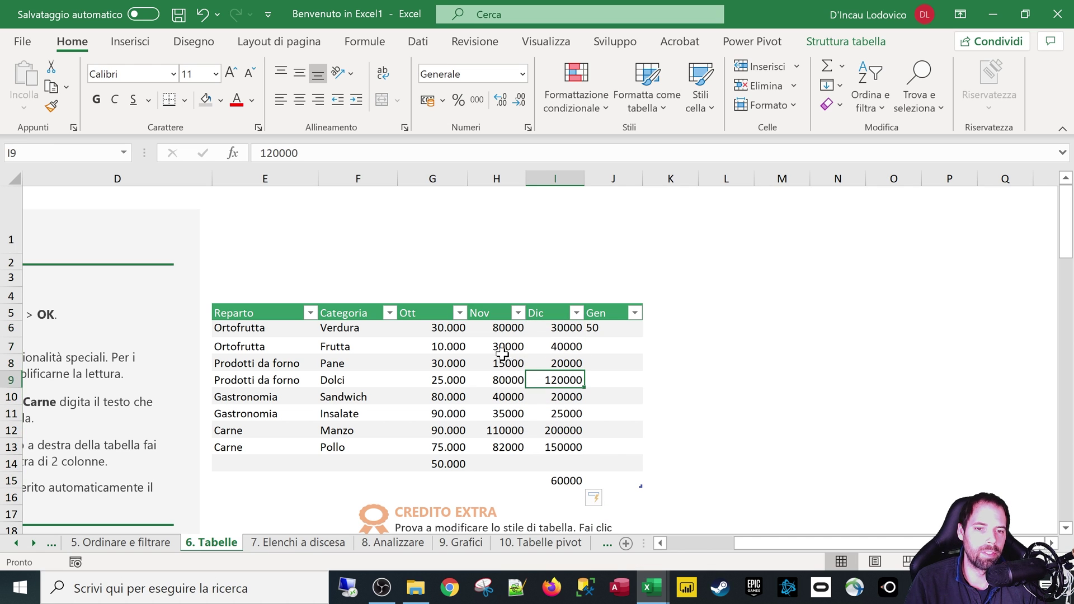
- Format the Nov values H7:H10 as Numero with thousands separator and 0 decimals
left_click_drag(502, 353, 500, 394)
right_click(500, 394)
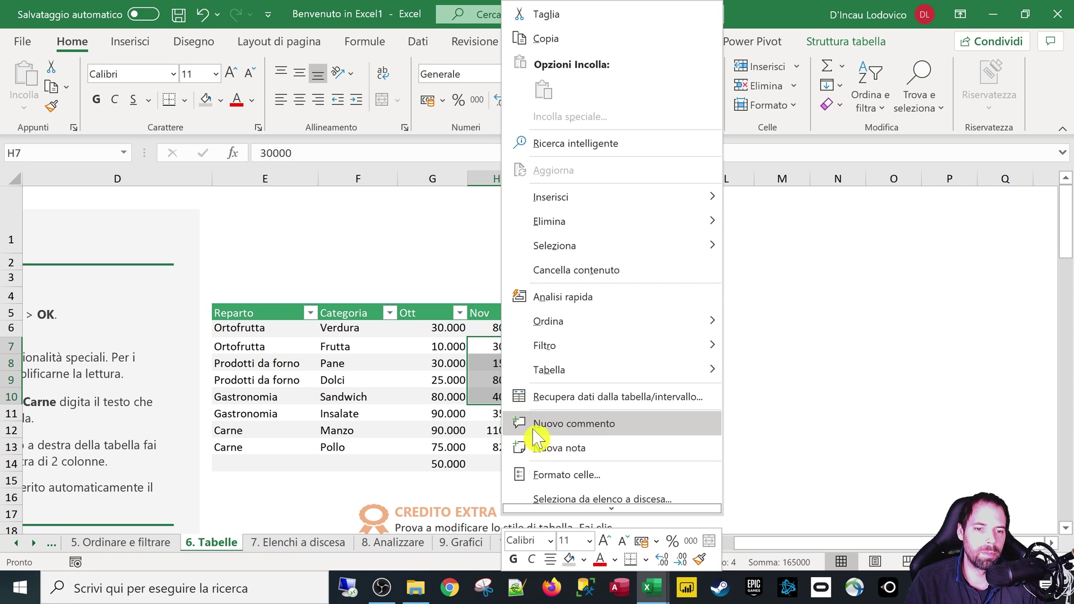
left_click(544, 473)
left_click(361, 200)
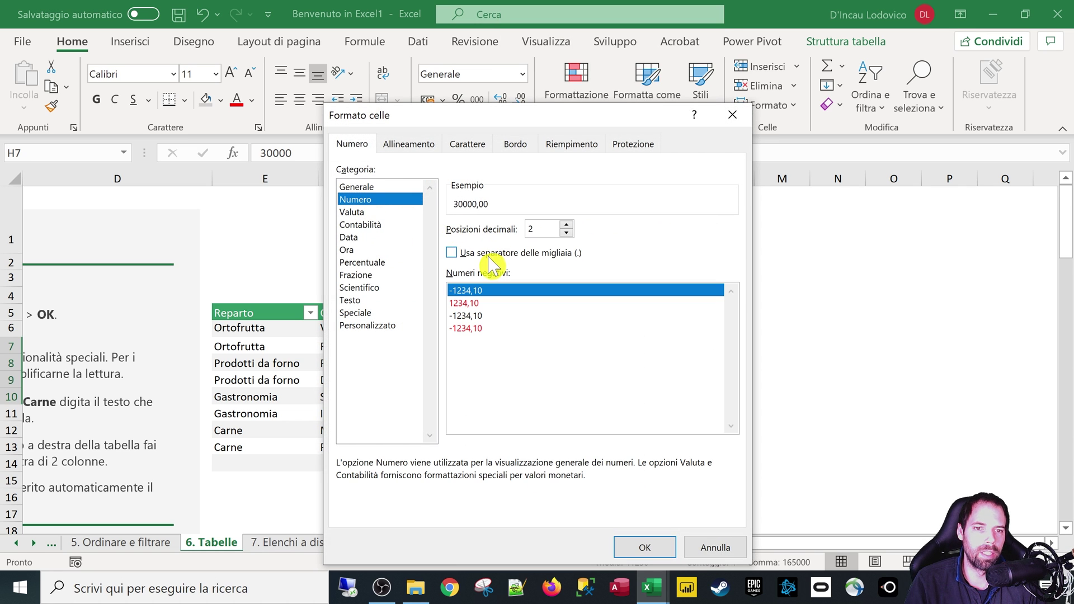
left_click(482, 253)
double_click(567, 232)
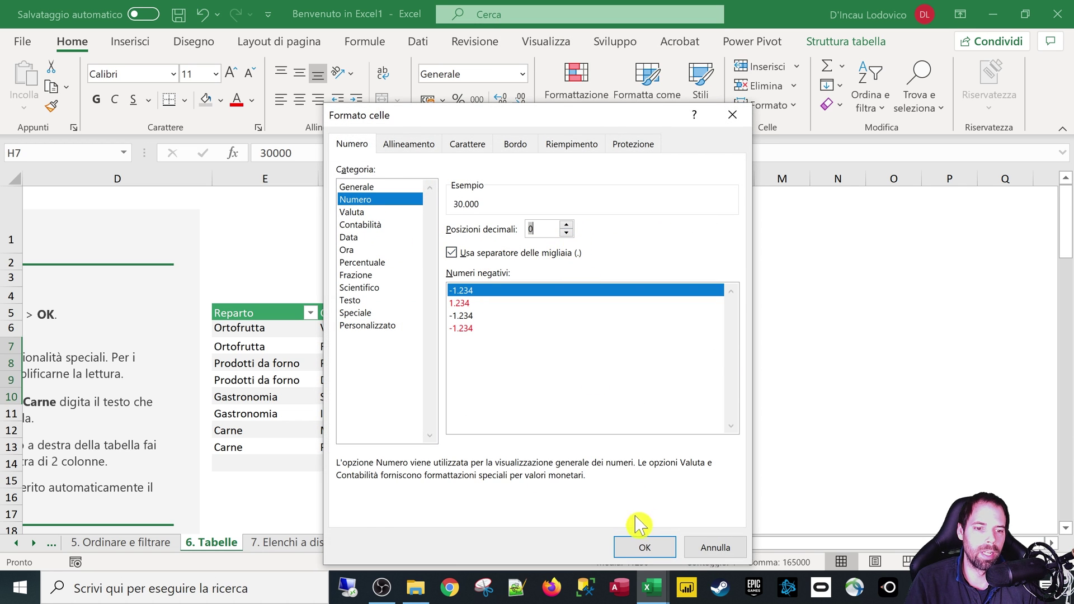
left_click(644, 548)
left_click(497, 480)
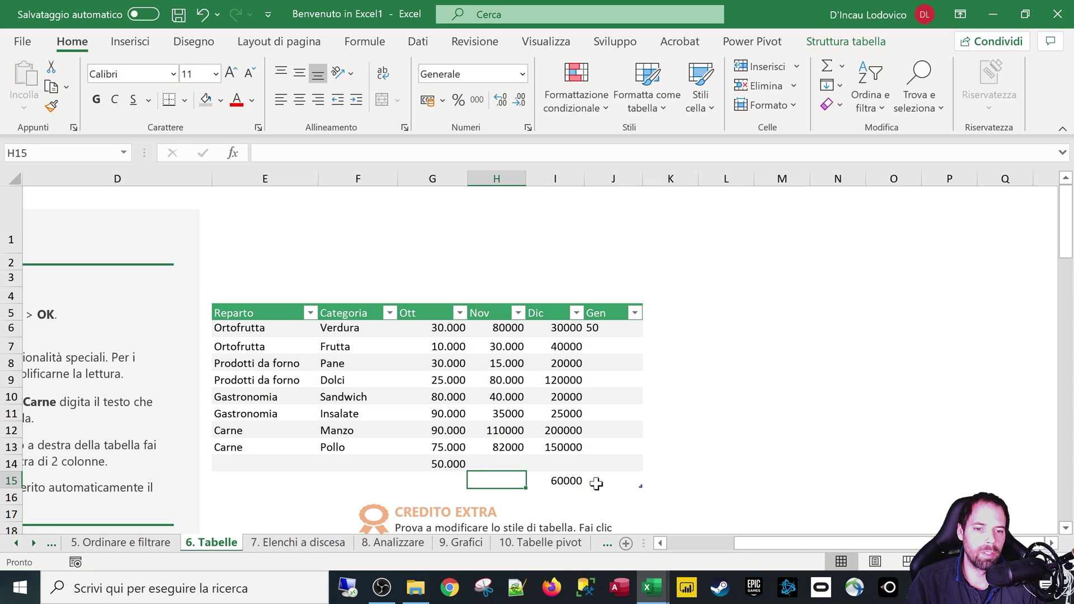
- Enter 500000 in H15 and select the Nov table column
type("50")
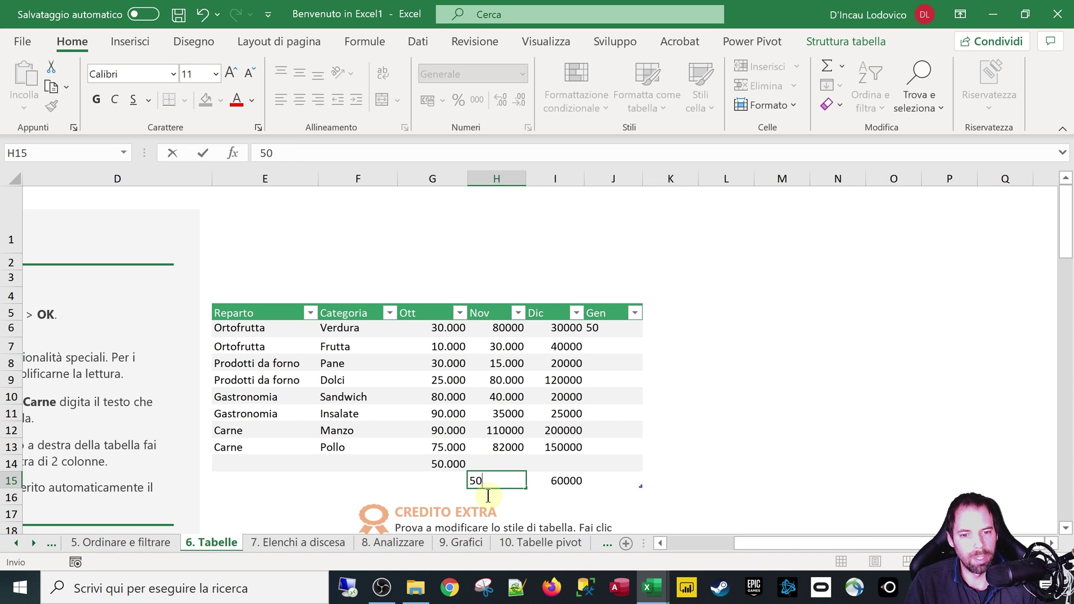
type("0000")
key("Return")
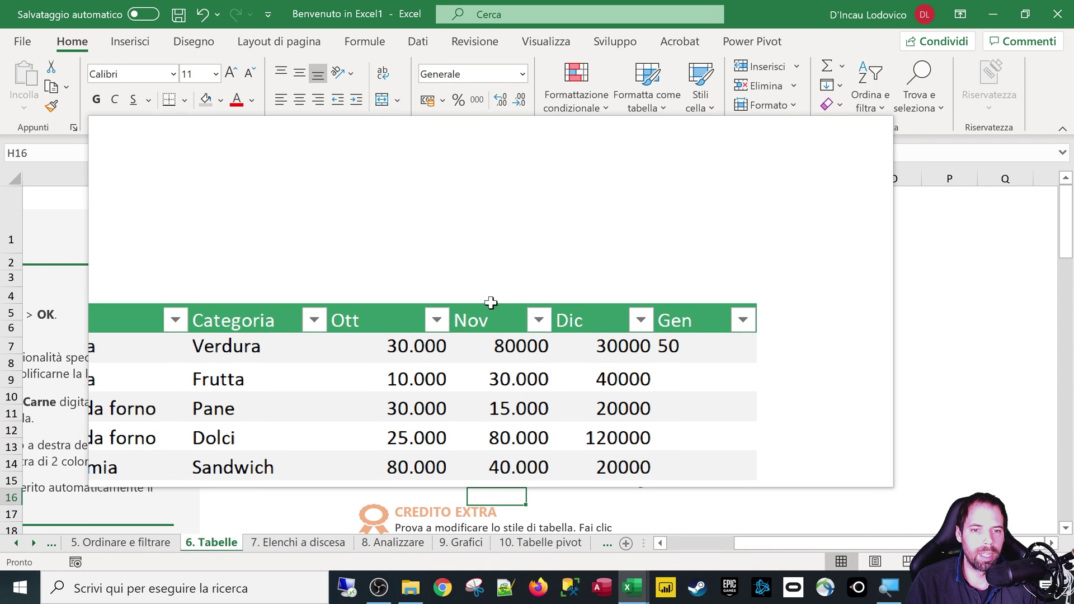
left_click(492, 301)
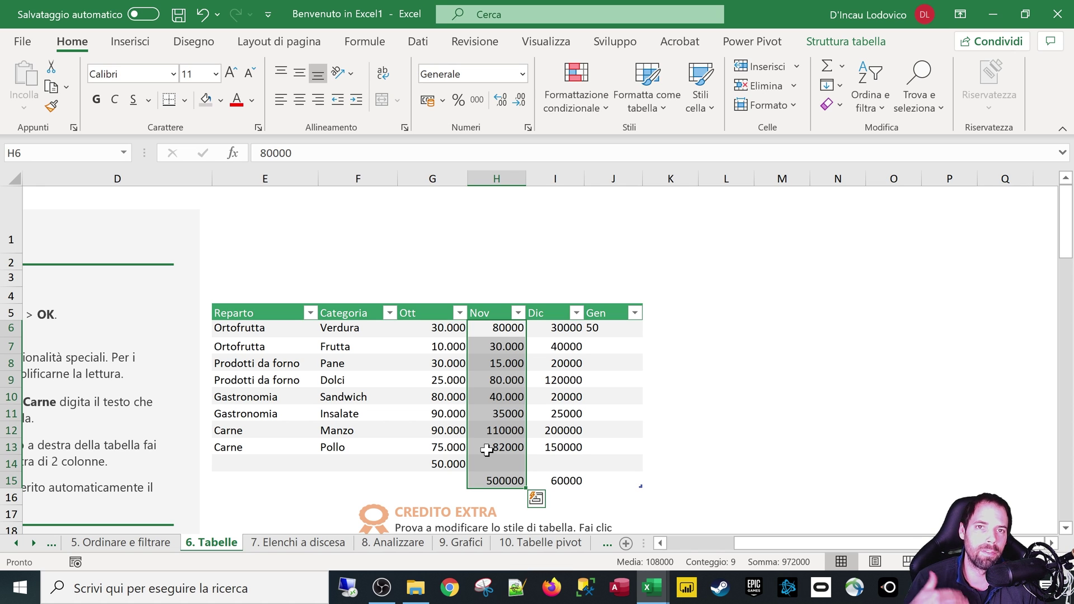
left_click(486, 446)
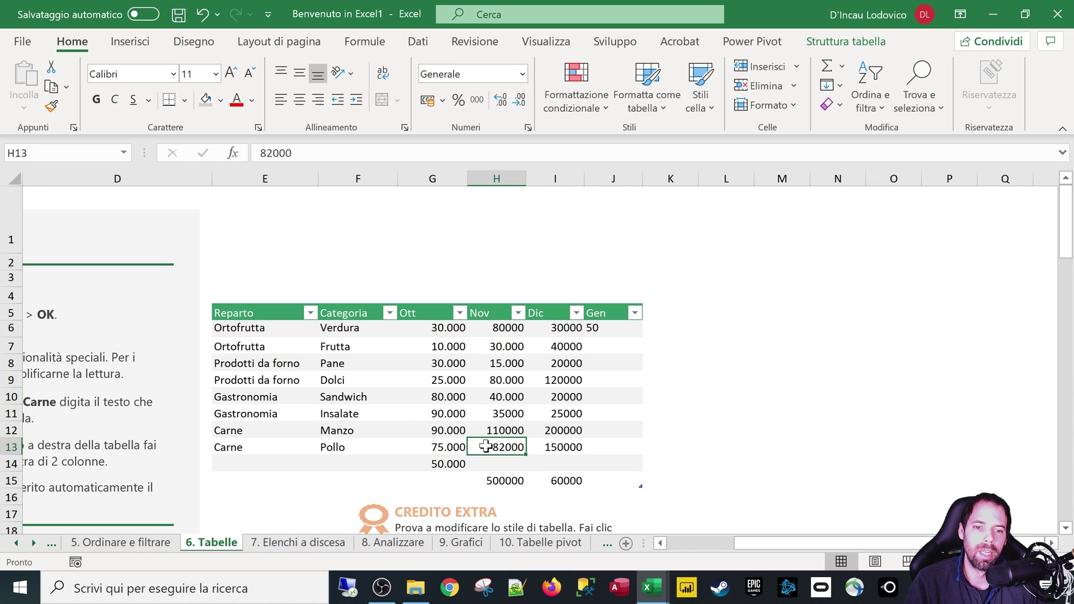
- Undo the H15 and G14 entries, the Nov number formatting and the added Gen column
key("ctrl+z")
key("ctrl+z")
key("ctrl+z")
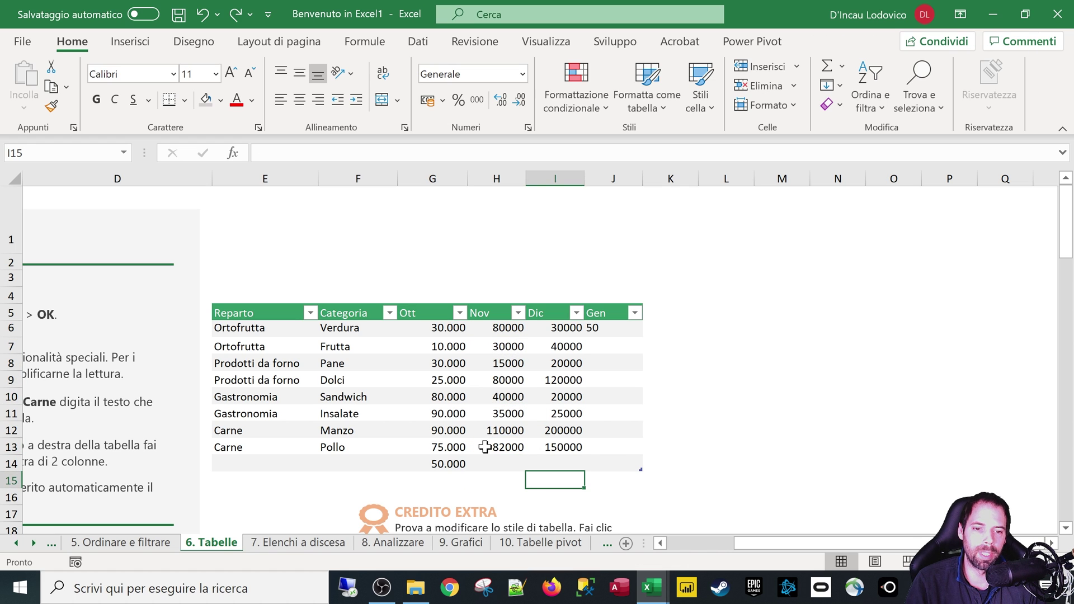
key("ctrl+z")
key("ctrl+z")
left_click(480, 412)
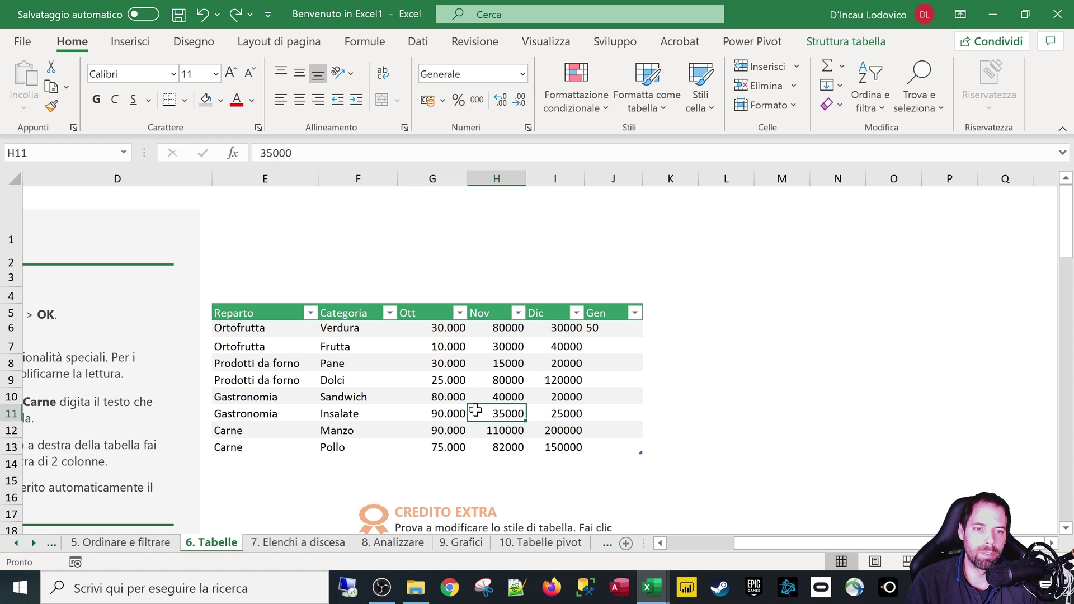
left_click(693, 384)
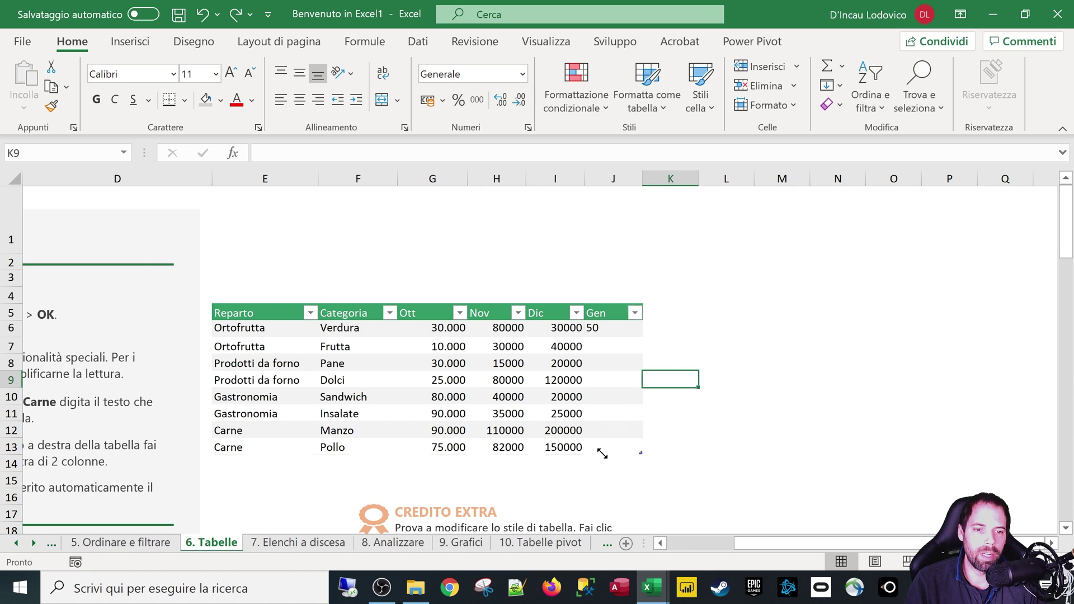
key("ctrl+z")
key("ctrl+z")
key("ctrl+z")
key("ctrl+z")
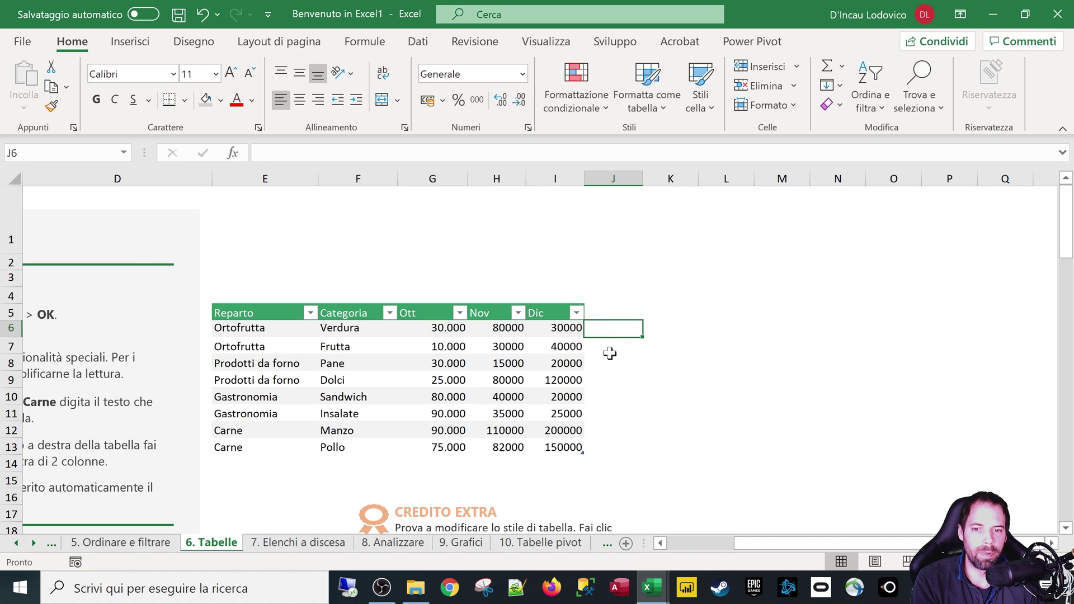
- With a table cell such as the Ott 30000 selected, open Stili veloci on Struttura tabella
left_click(430, 365)
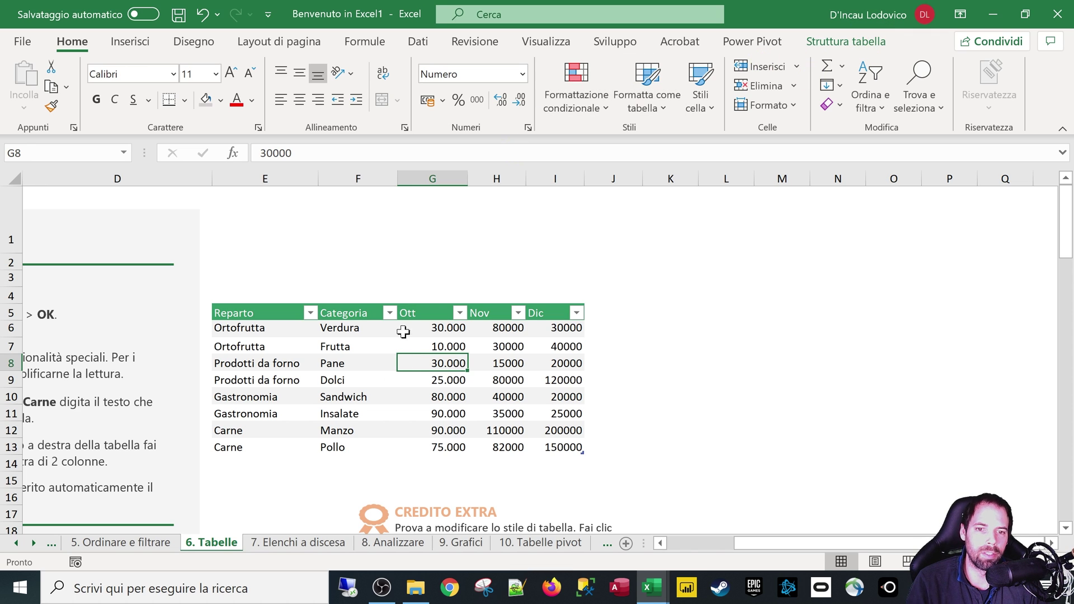
left_click(347, 380)
left_click(369, 347)
left_click(431, 360)
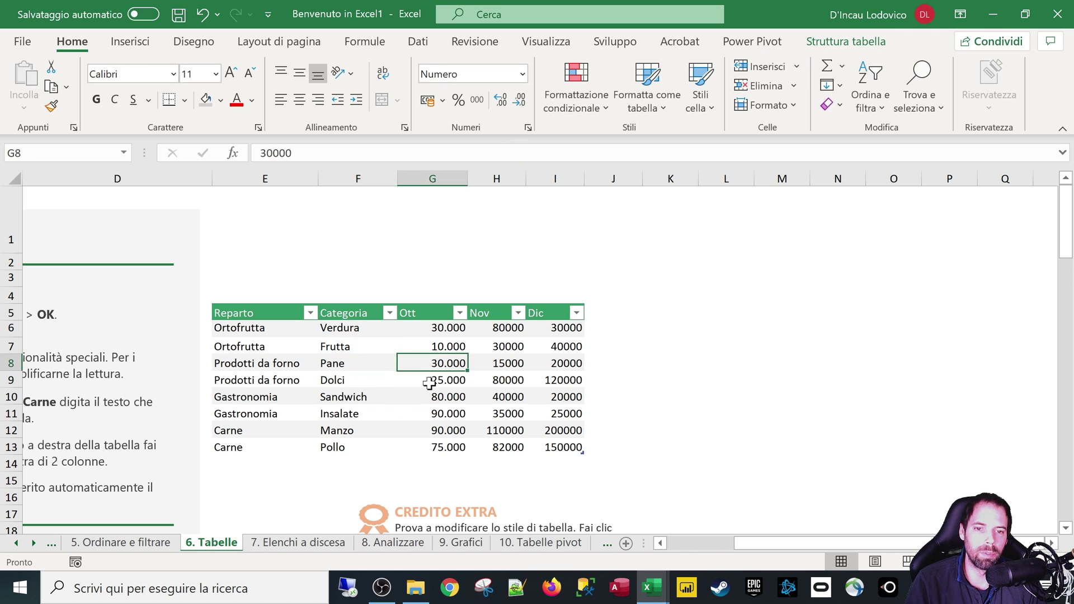
left_click(431, 396)
left_click(384, 380)
left_click(447, 362)
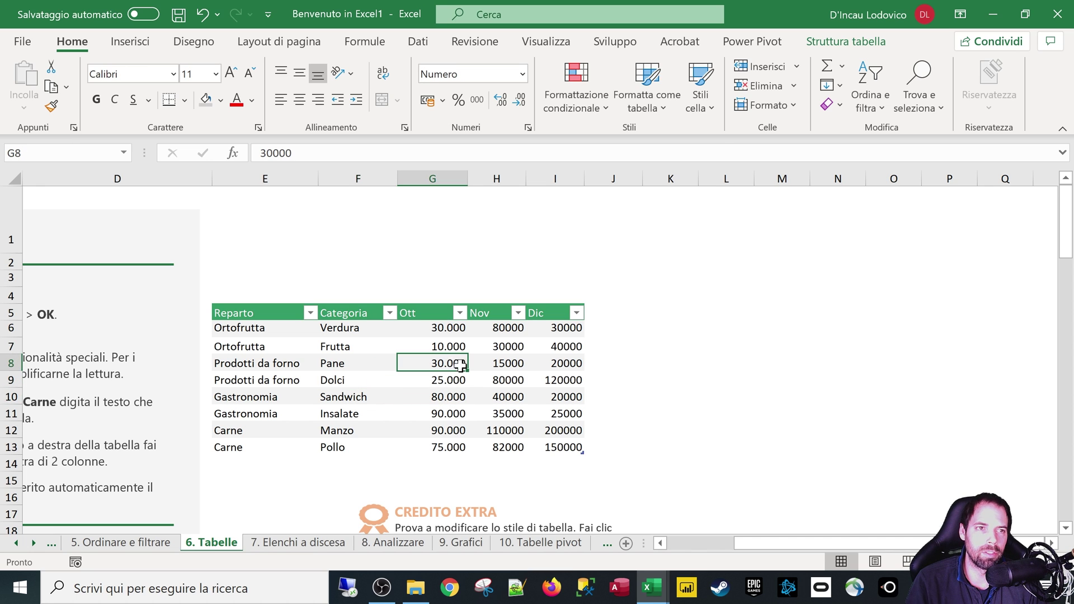
left_click(845, 44)
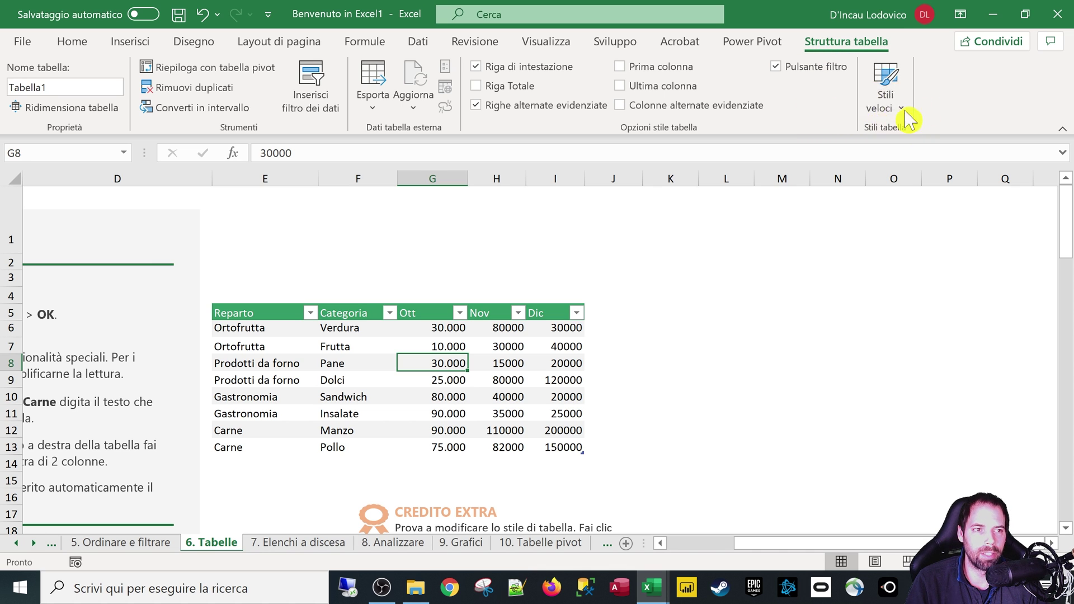
left_click(895, 106)
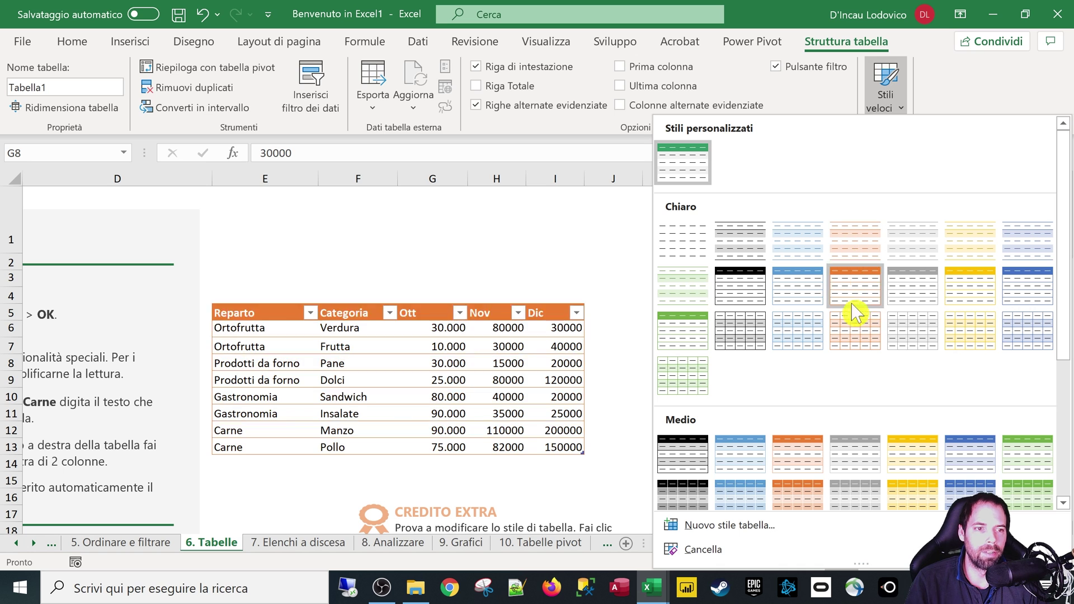
- Apply the black-header Medio style with grey banded rows to the table
left_click(683, 466)
left_click(442, 414)
left_click(309, 407)
left_click(265, 346)
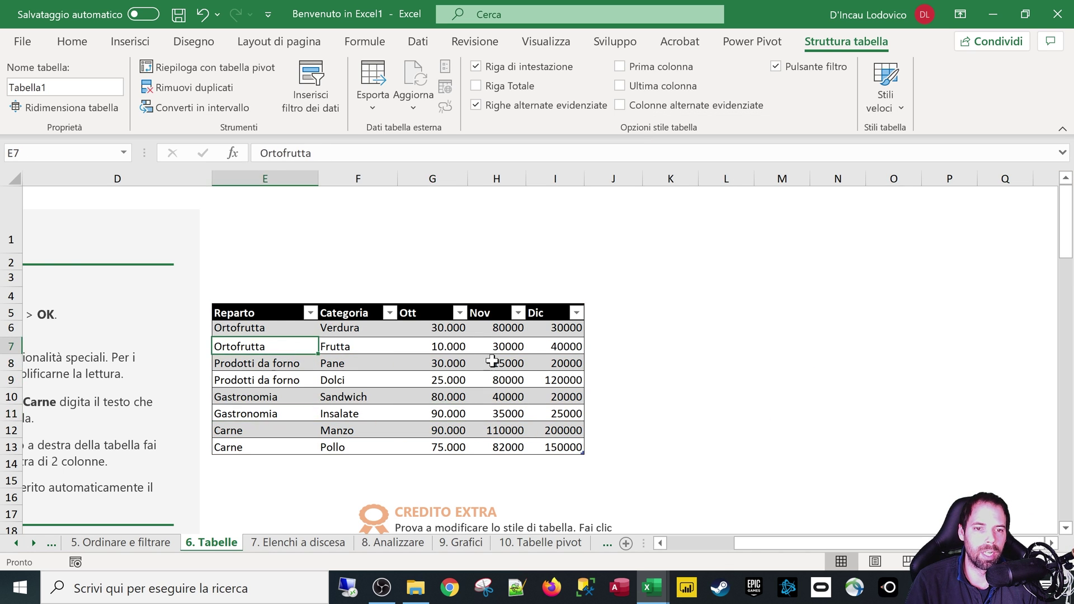
left_click(497, 363)
left_click(554, 382)
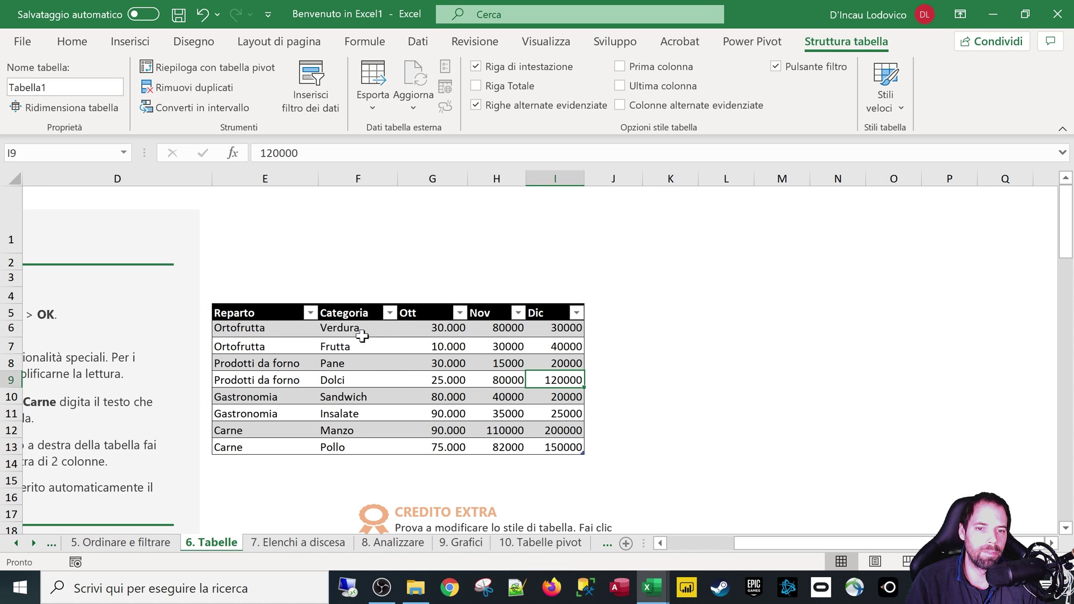
left_click(405, 376)
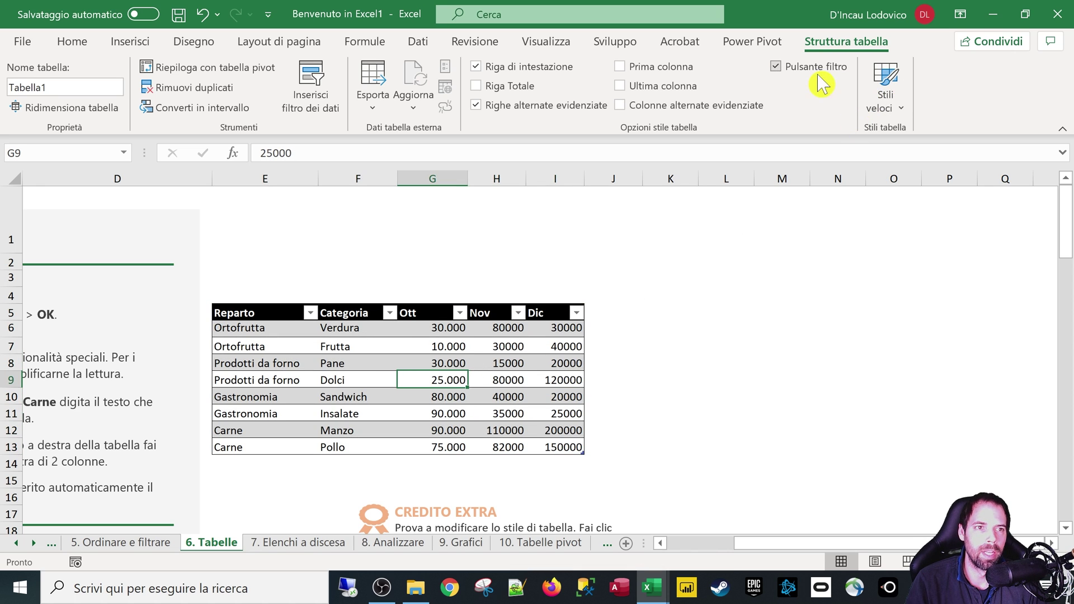
- Untick Pulsante filtro so the header row shows no filter arrows
left_click(800, 72)
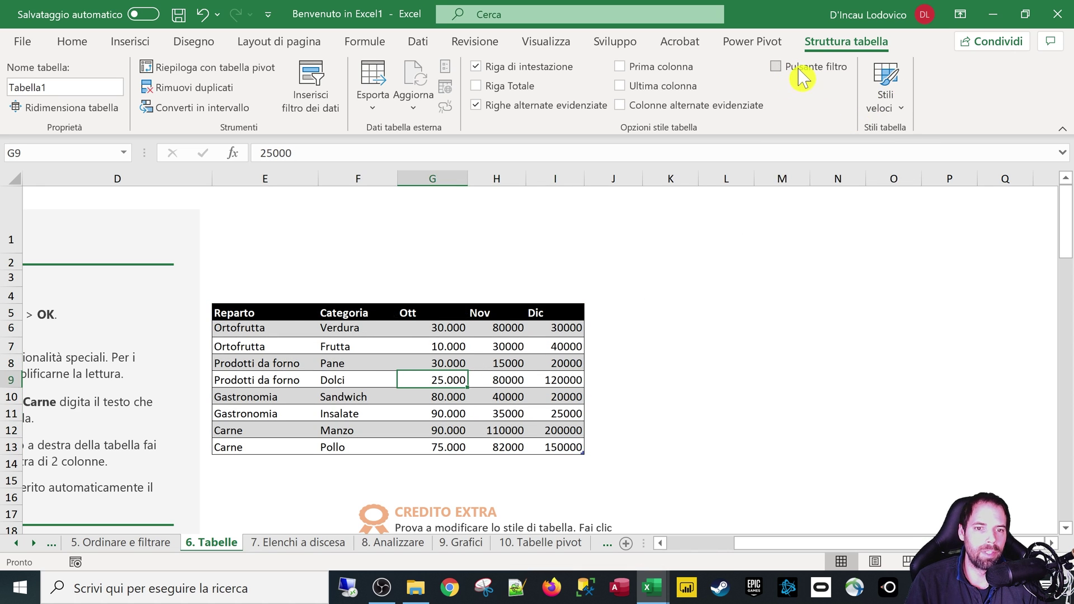
left_click(417, 314)
left_click(422, 385)
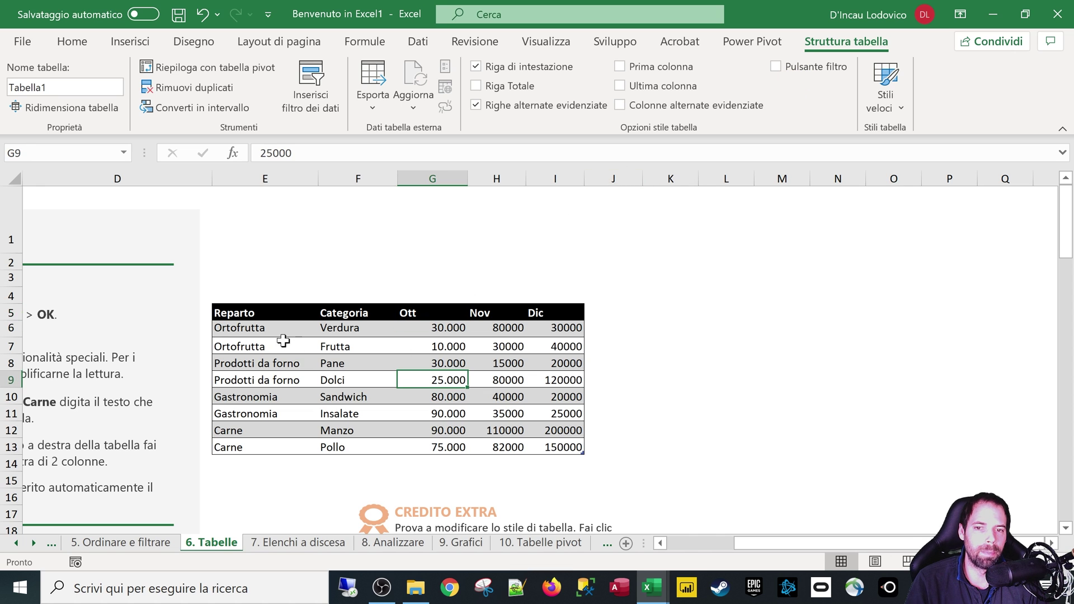
left_click(239, 312)
left_click(392, 373)
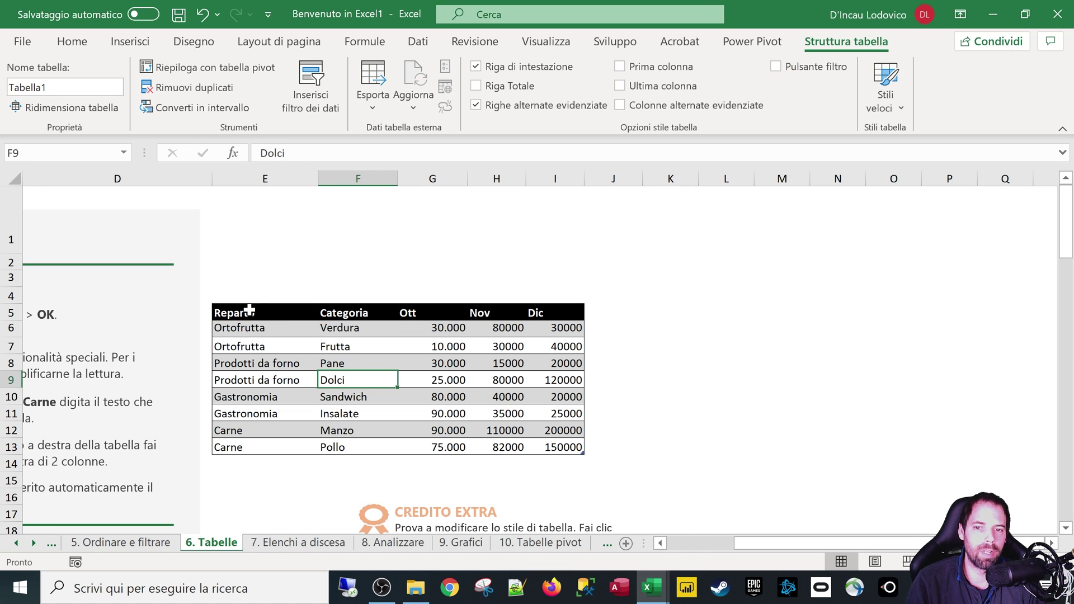
left_click_drag(249, 311, 576, 447)
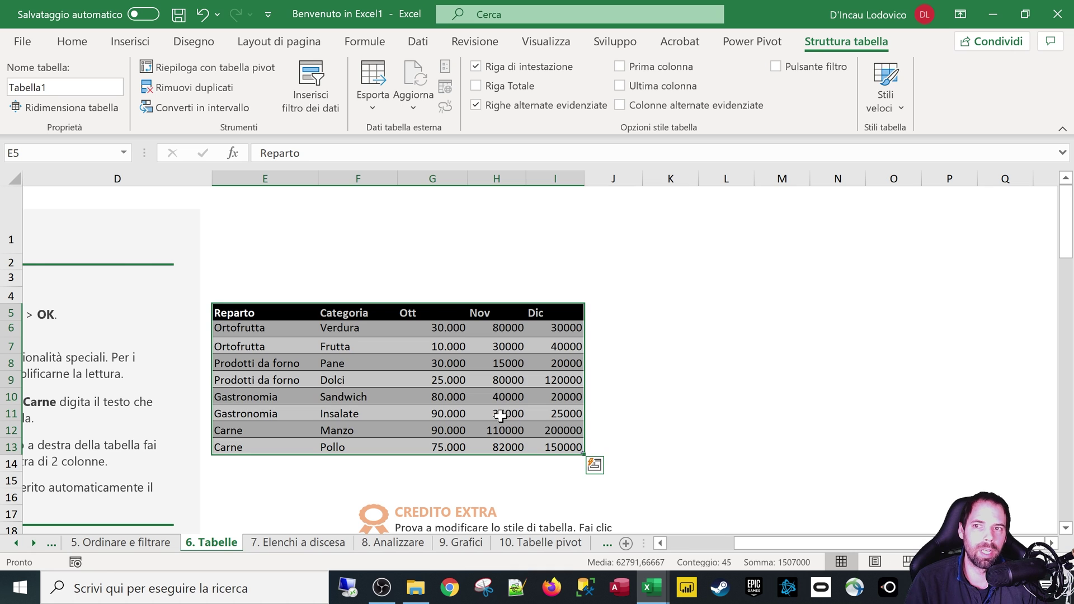
left_click(445, 393)
left_click(456, 341)
left_click(454, 316)
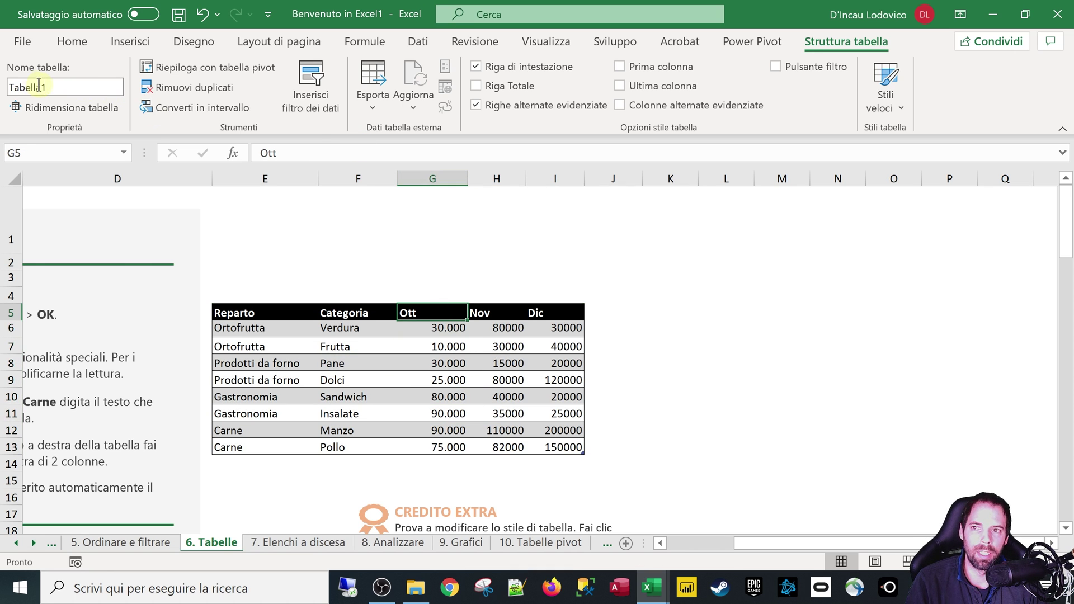
- Replace Tabella1 with 'Negozio' in the Nome tabella box
left_click(68, 85)
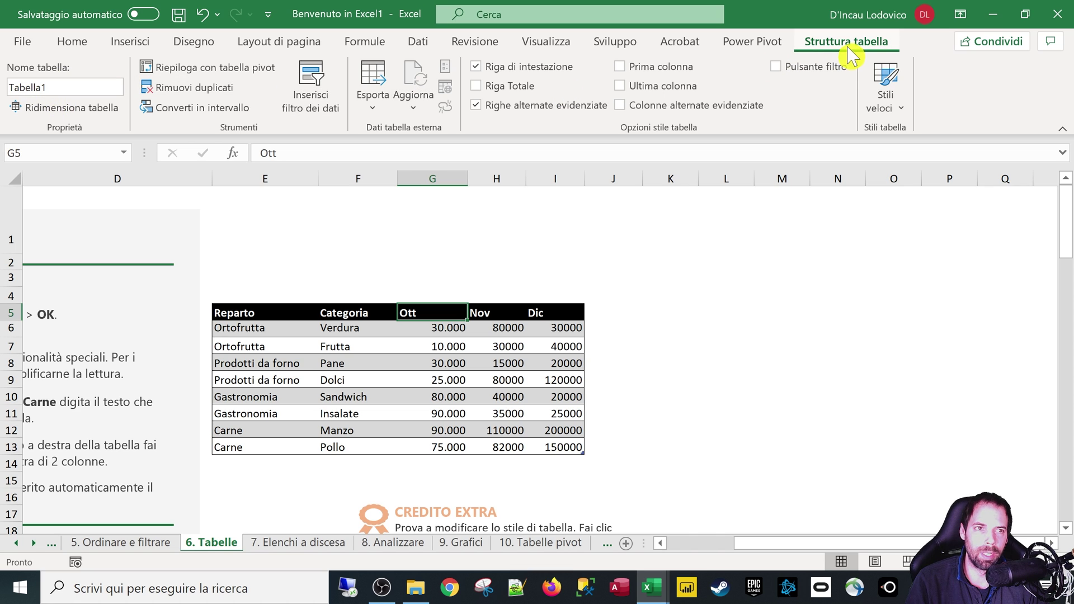
double_click(37, 93)
left_click(37, 92)
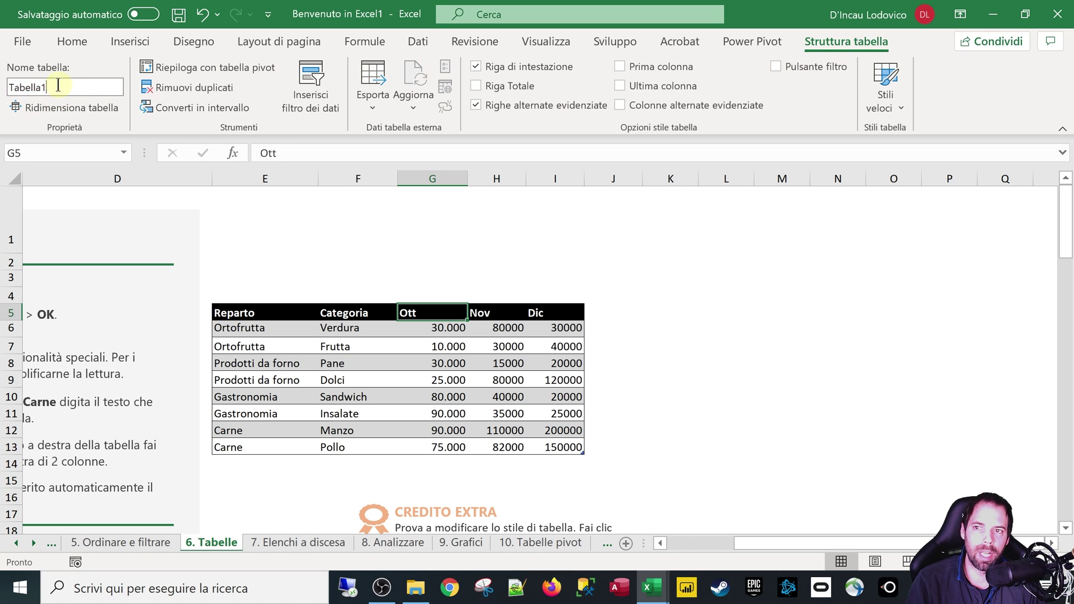
double_click(37, 92)
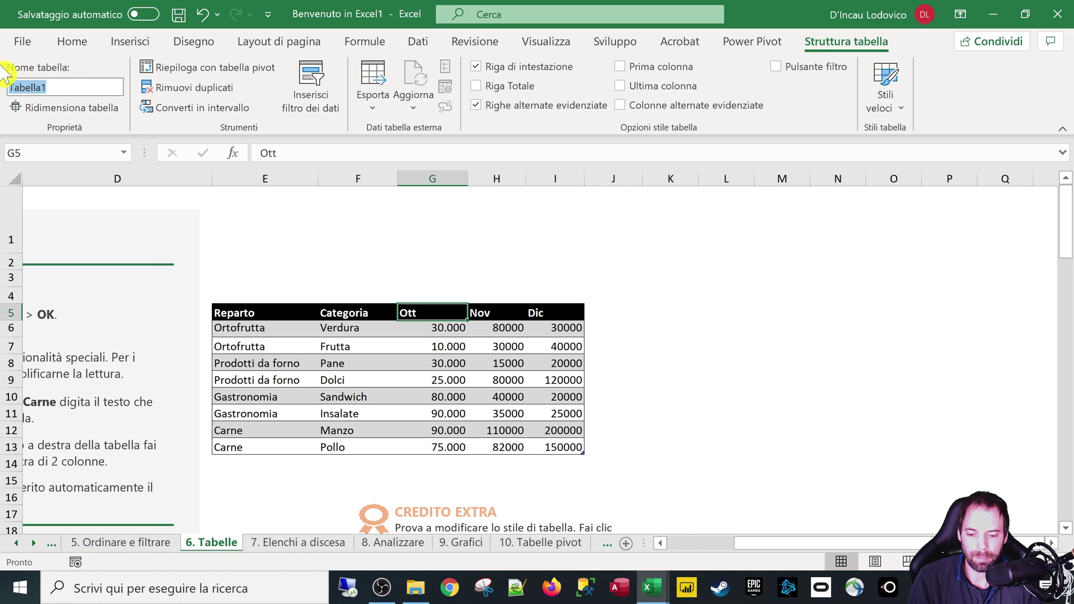
type("Neg")
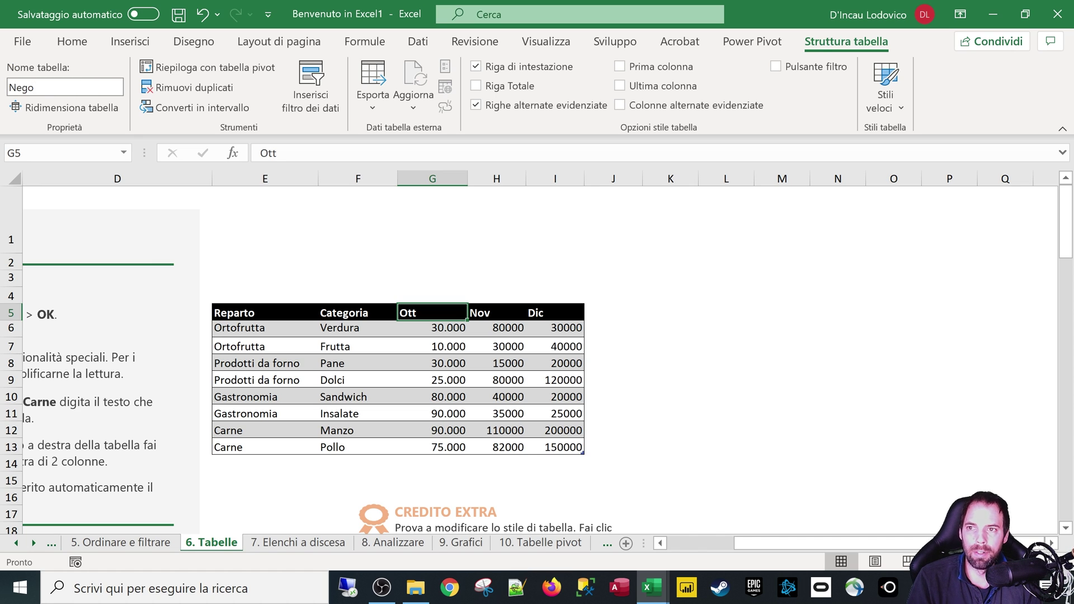
type("o")
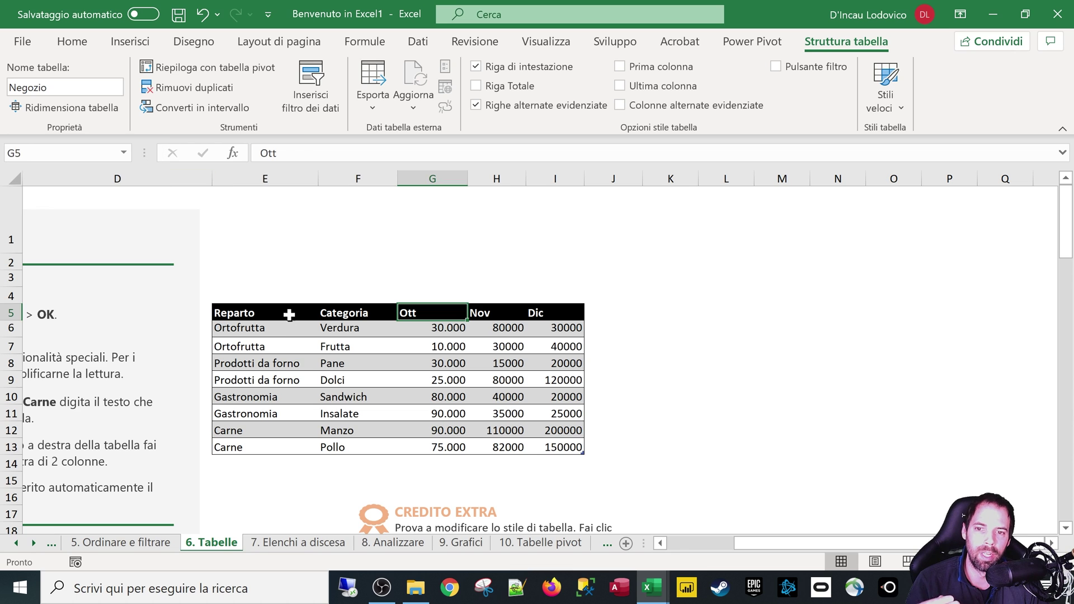
left_click(297, 331)
left_click(397, 346)
left_click(388, 378)
left_click(455, 378)
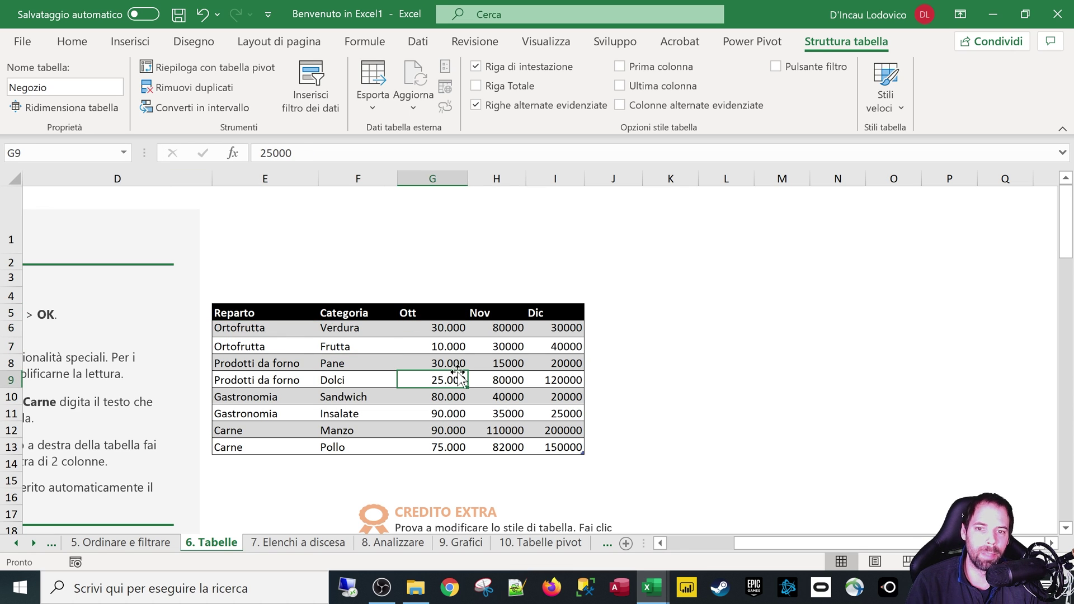
left_click(358, 353)
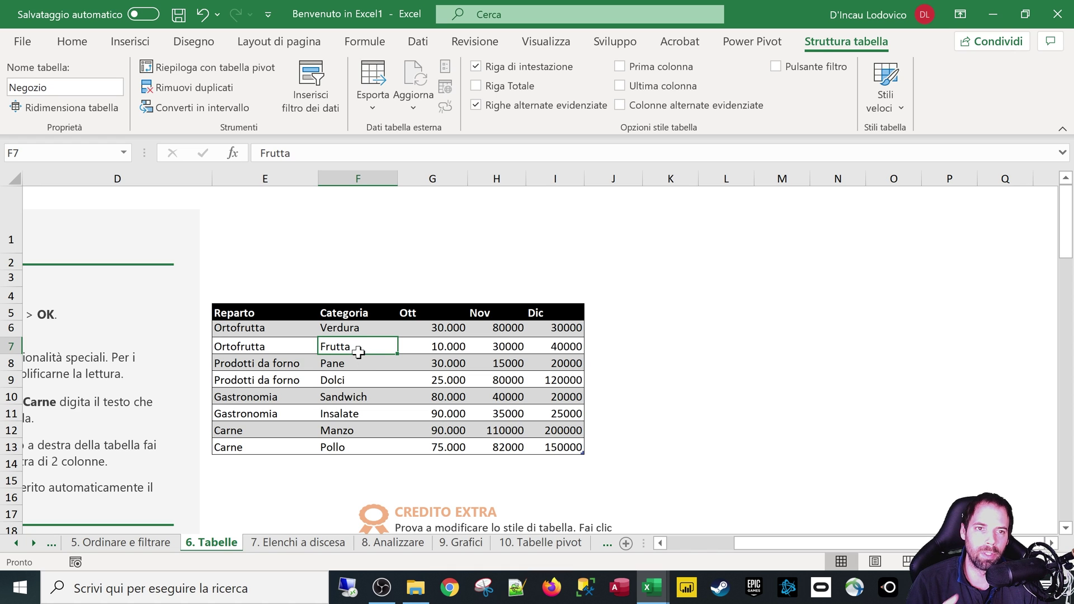
left_click(354, 366)
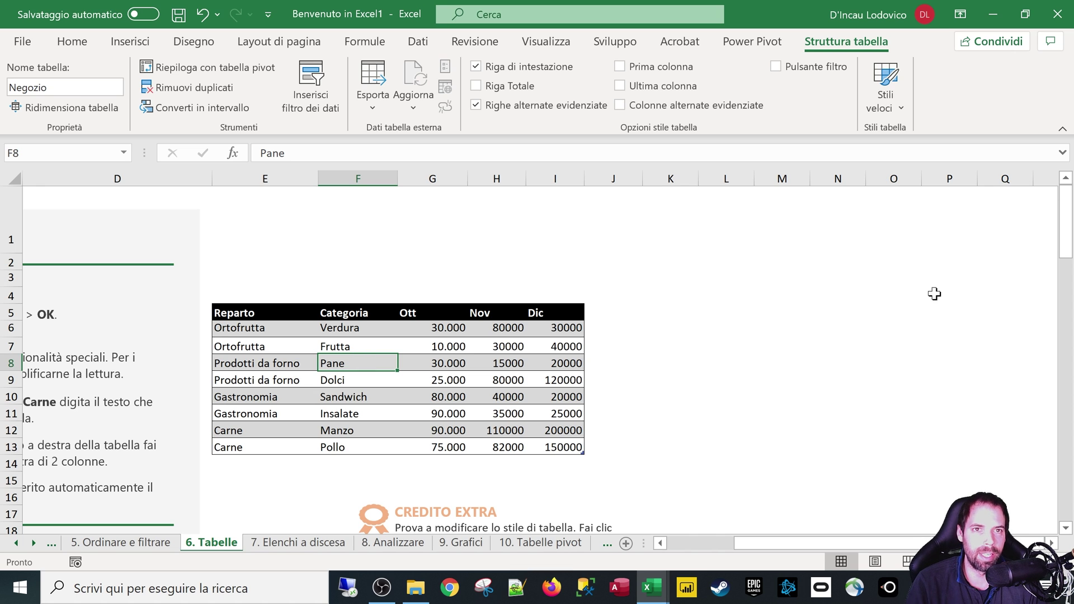
left_click(352, 382)
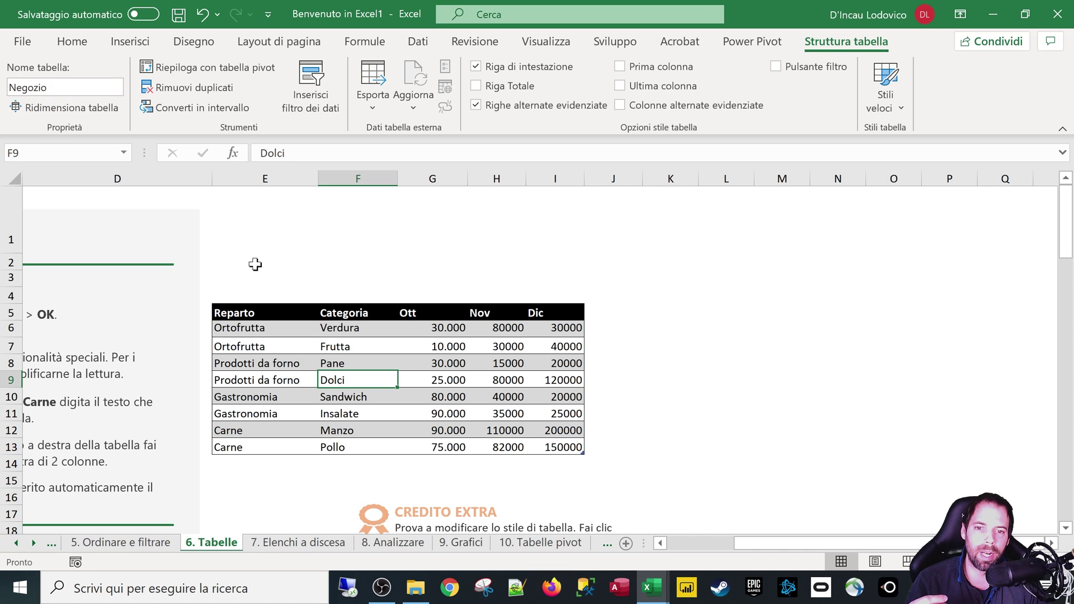
left_click(361, 363)
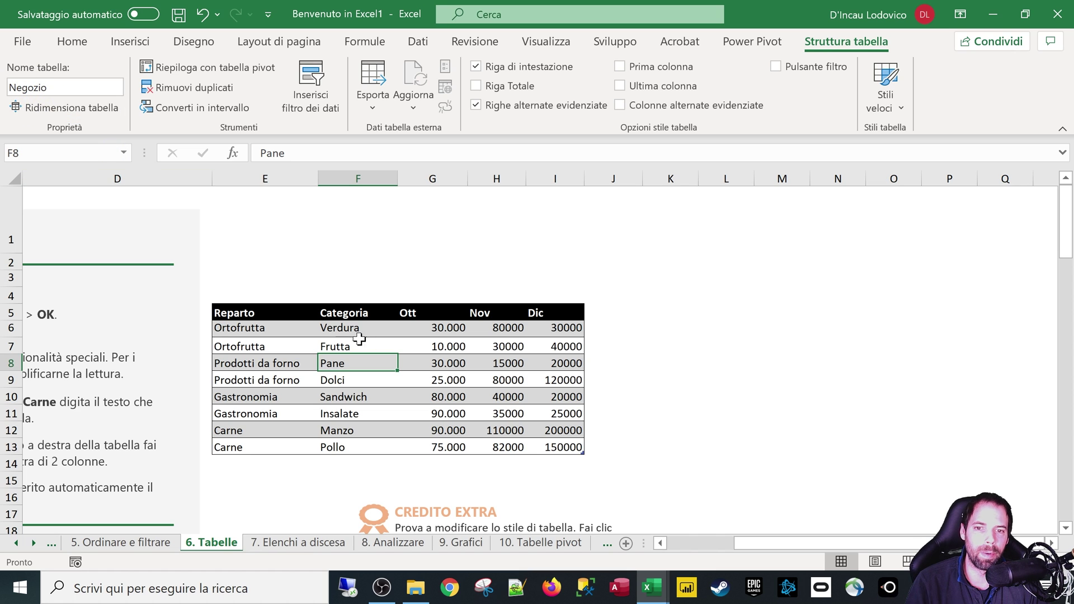
left_click(74, 85)
left_click_drag(73, 85, 2, 78)
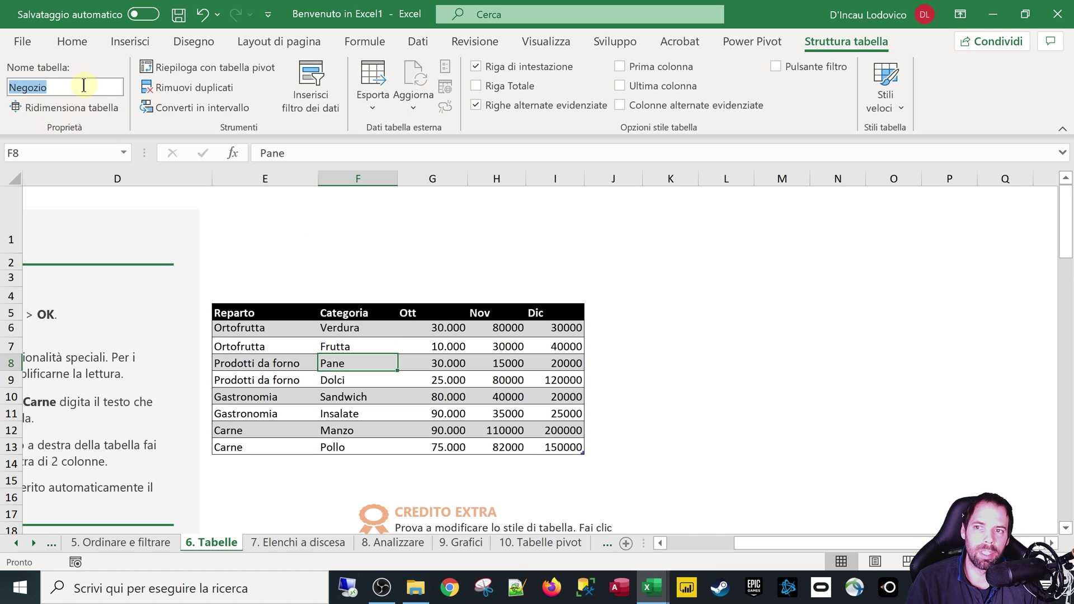
left_click(351, 345)
left_click(351, 315)
left_click(84, 103)
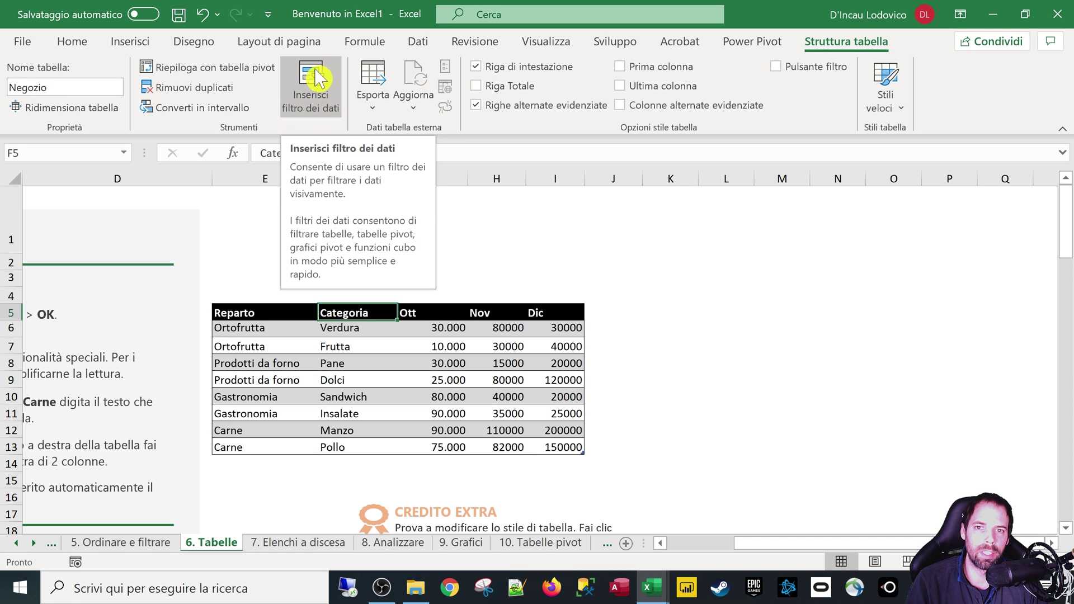
- Insert a slicer on the Reparto field for the table
left_click(311, 90)
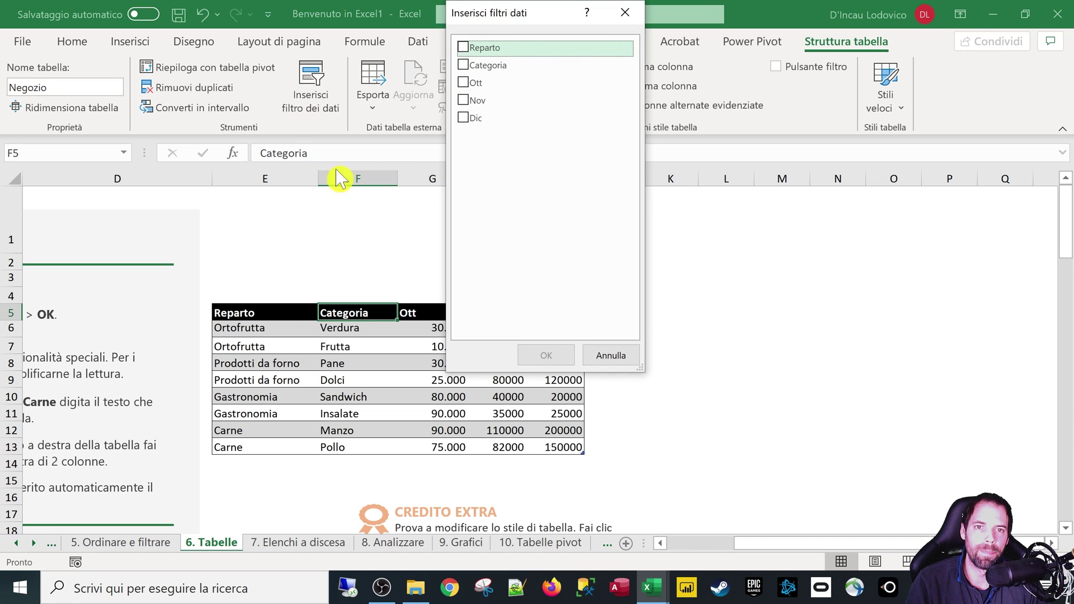
left_click_drag(509, 18, 741, 117)
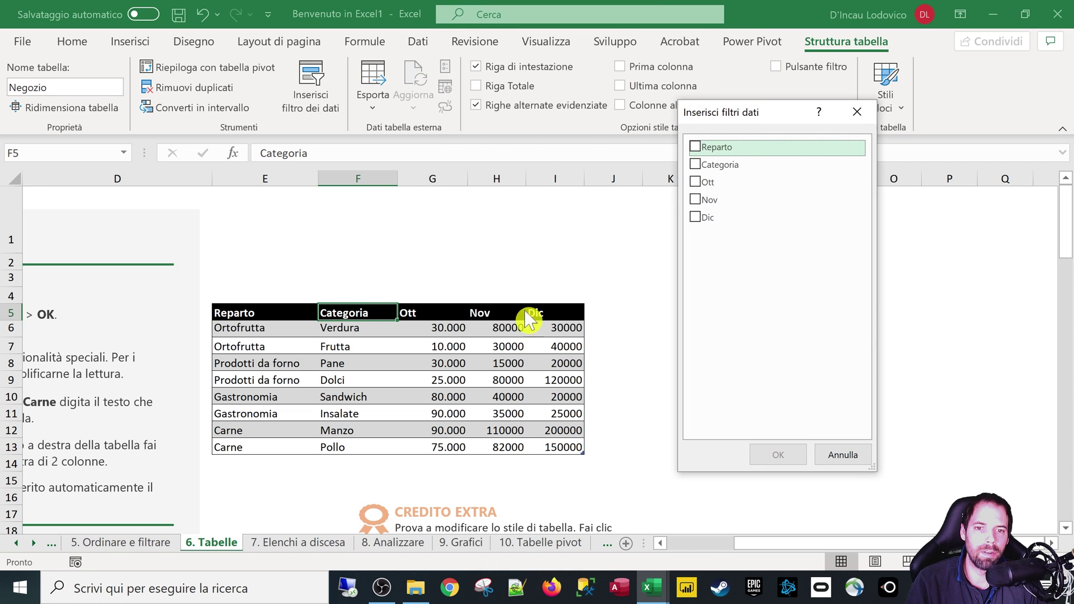
left_click(697, 148)
left_click(778, 455)
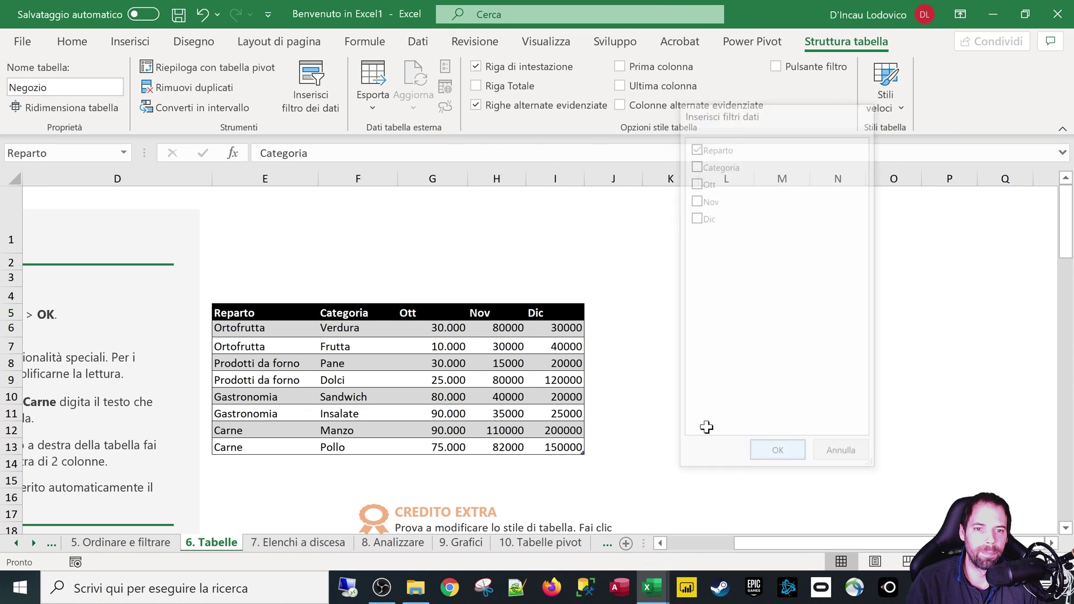
- Apply a blue table style and place the Reparto slicer right of the table
left_click(886, 98)
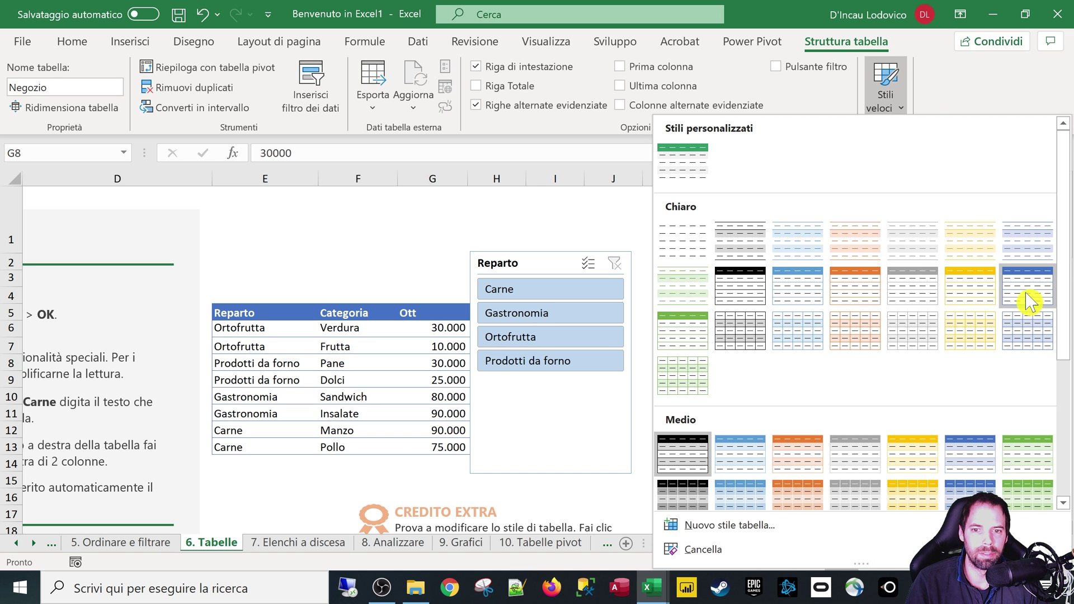
left_click(1028, 287)
left_click_drag(533, 271, 668, 232)
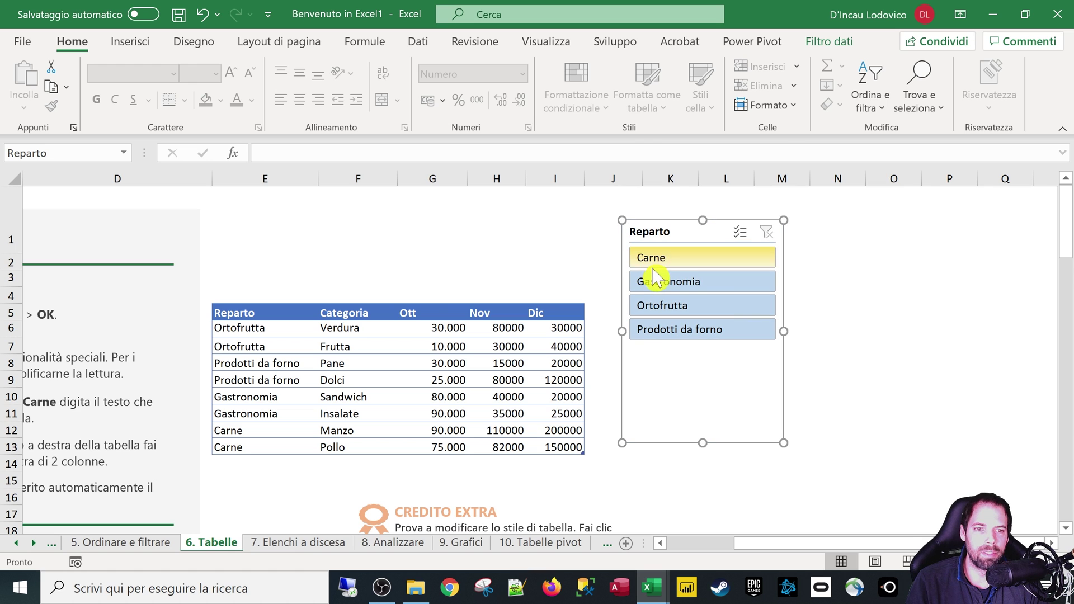
- Filter the table by Carne, Gastronomia, Ortofrutta and Prodotti da forno in turn, then clear
left_click(660, 261)
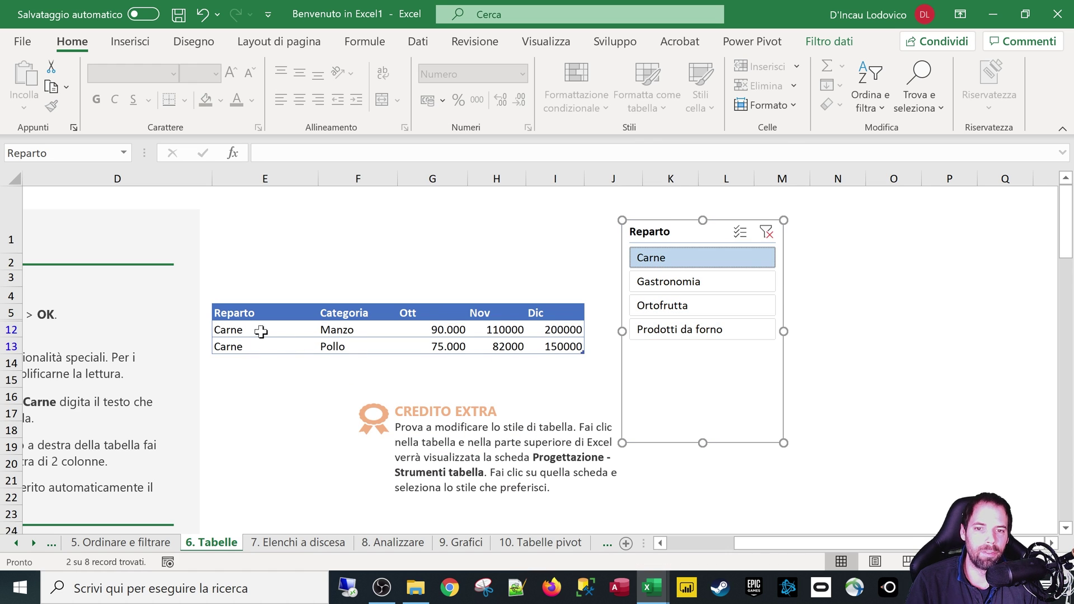
left_click(701, 282)
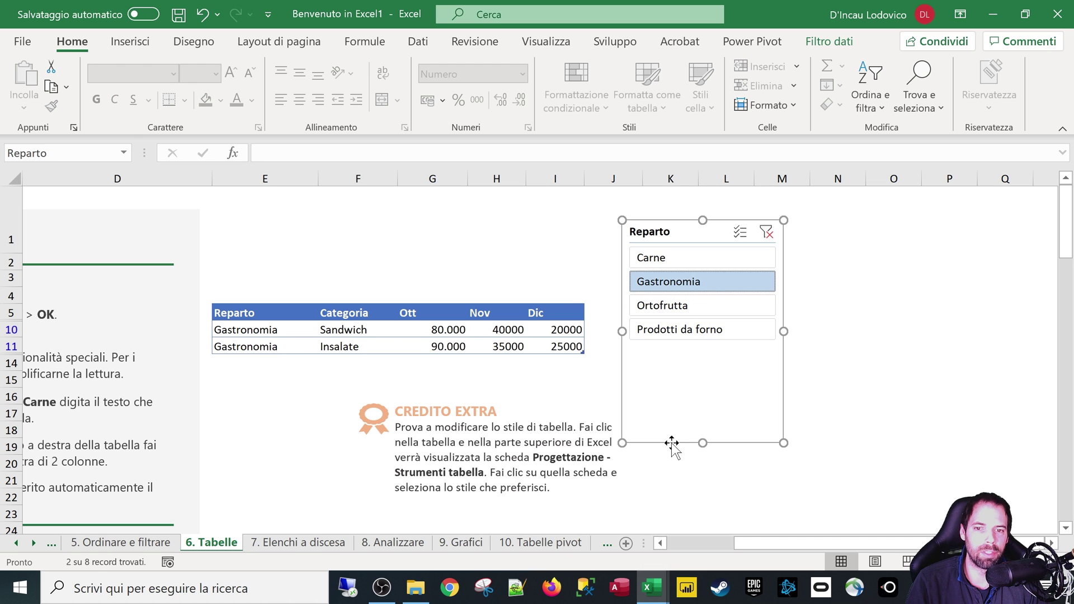
left_click(694, 307)
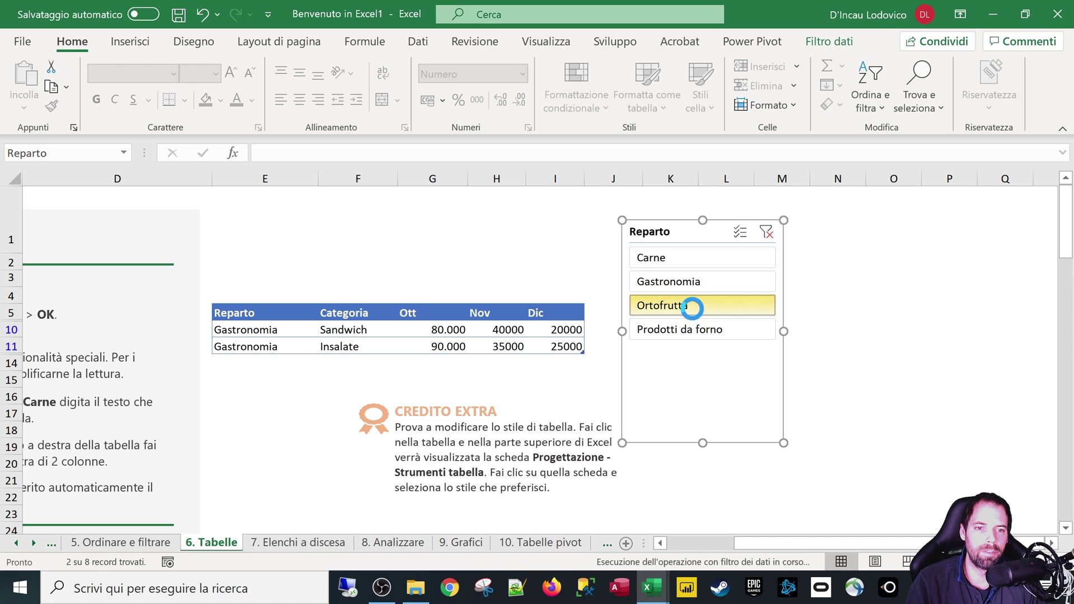
left_click(713, 330)
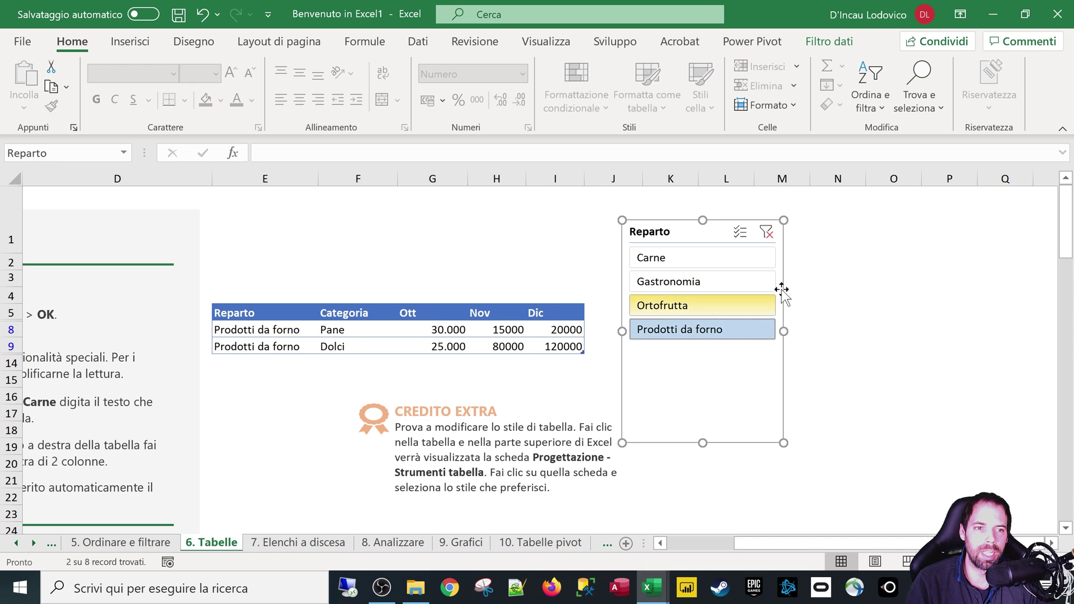
left_click(767, 232)
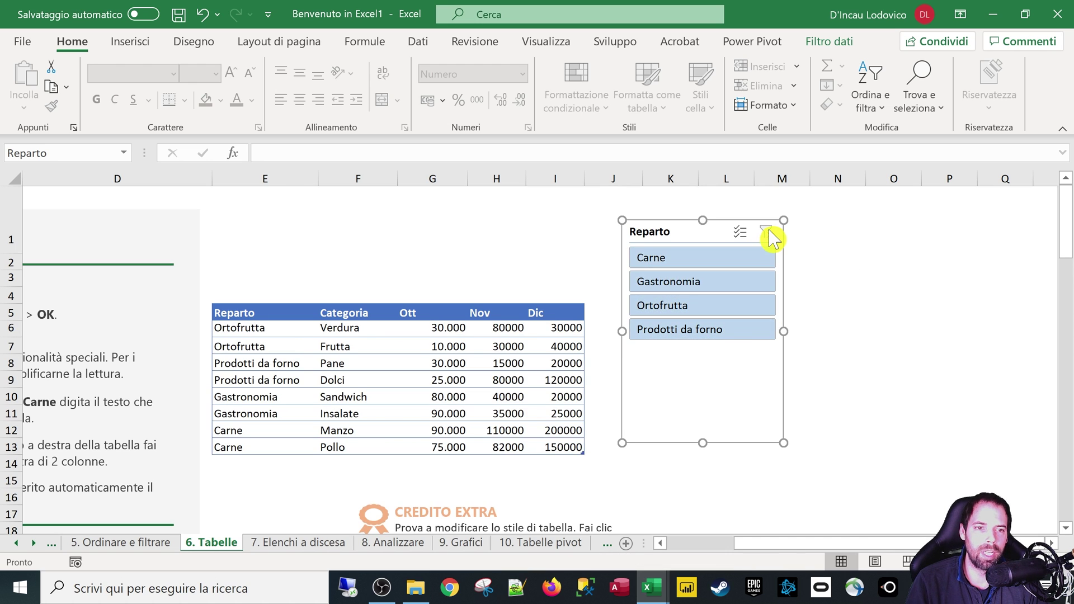
- With multi-select on, narrow the filter to only Prodotti da forno, then clear it
left_click(743, 245)
left_click(695, 281)
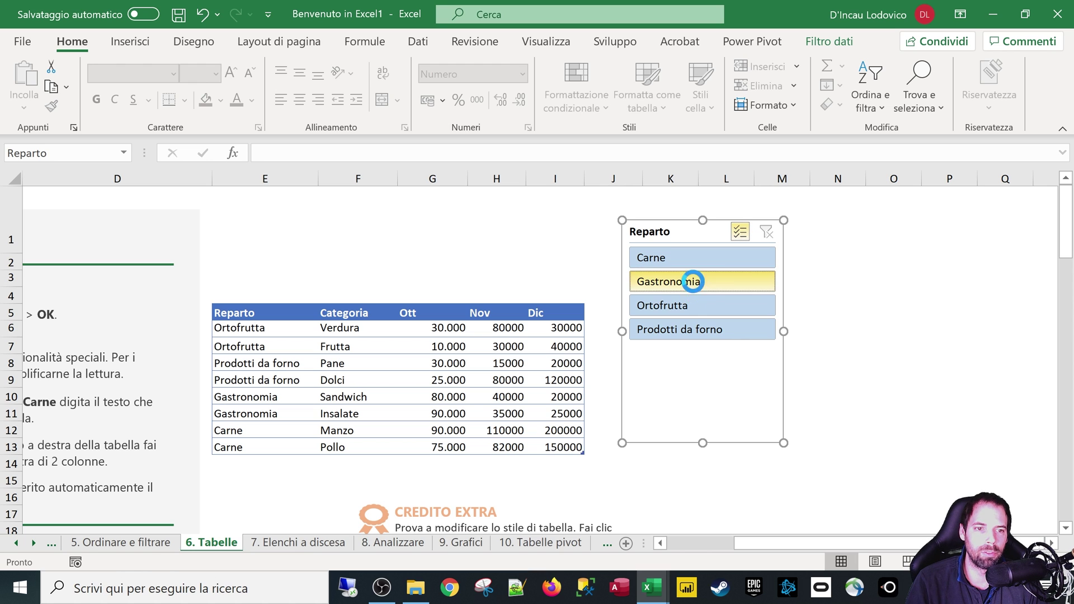
left_click(693, 305)
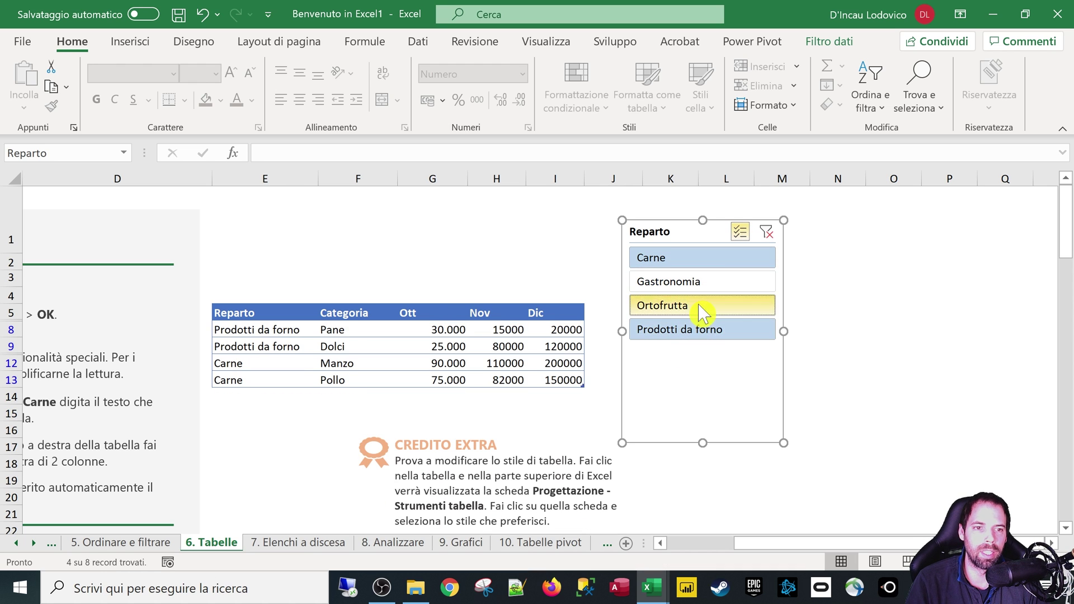
left_click(700, 261)
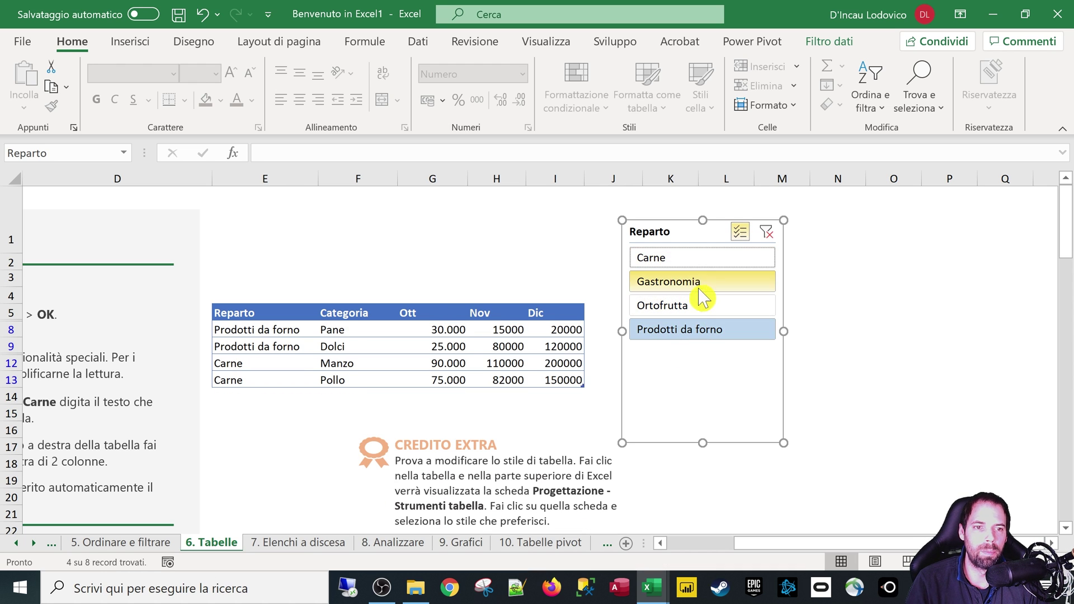
left_click(740, 231)
- Filter to Carne, add Ortofrutta and Gastronomia, clear the filter and delete the slicer
left_click(766, 231)
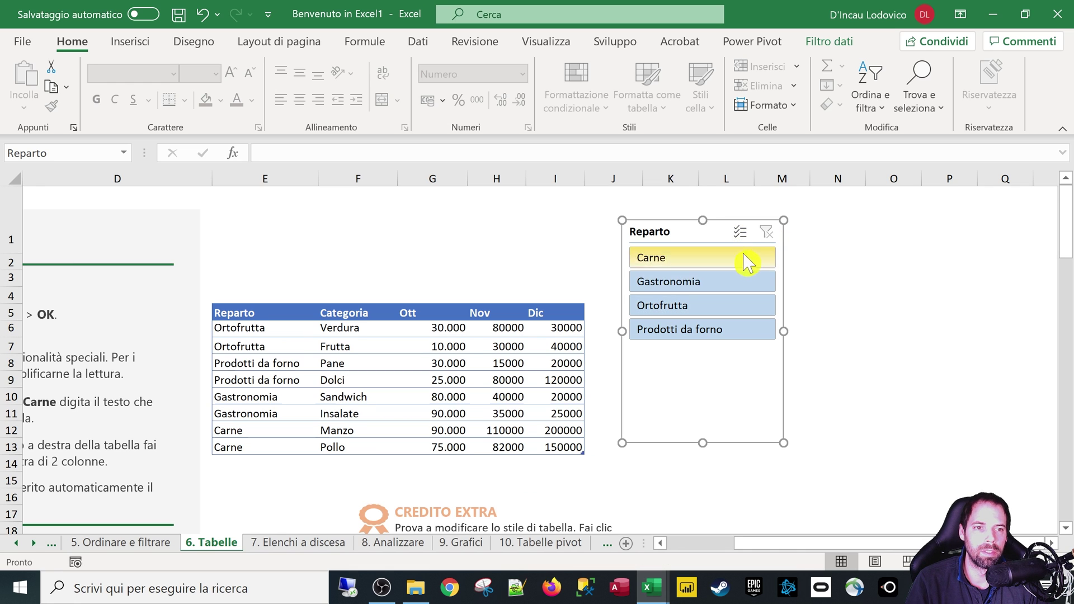
left_click(692, 283, "ctrl")
left_click(689, 307, "ctrl")
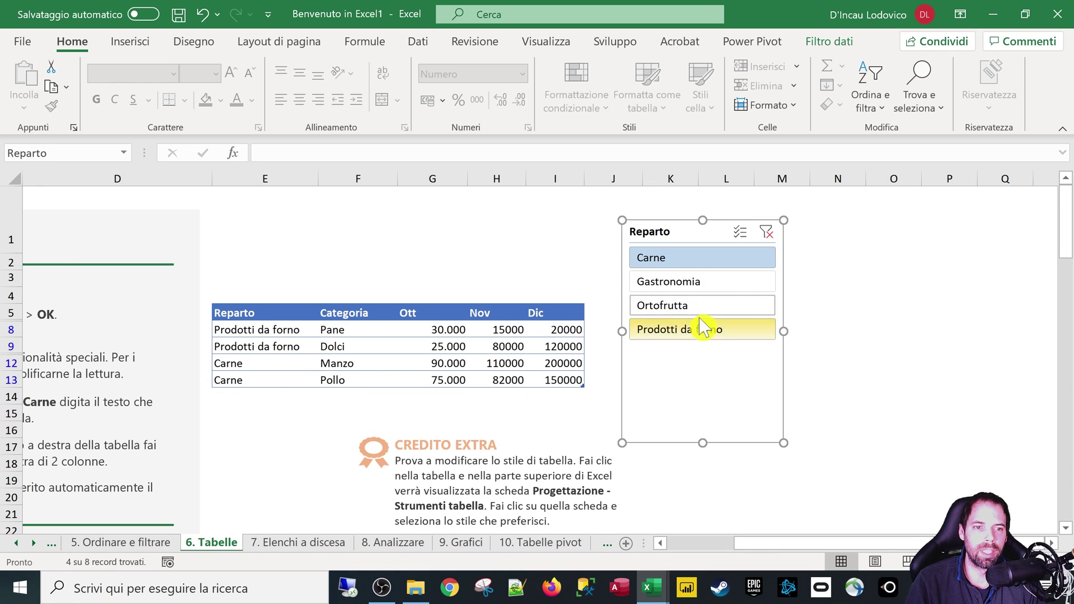
left_click(689, 264)
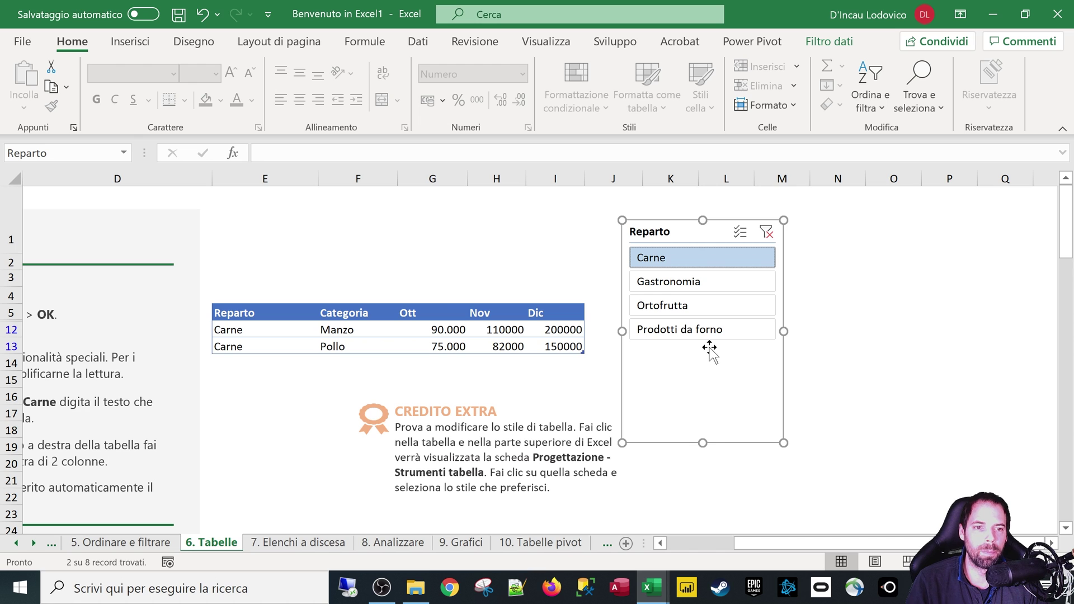
left_click(706, 306, "ctrl")
left_click(700, 286, "ctrl")
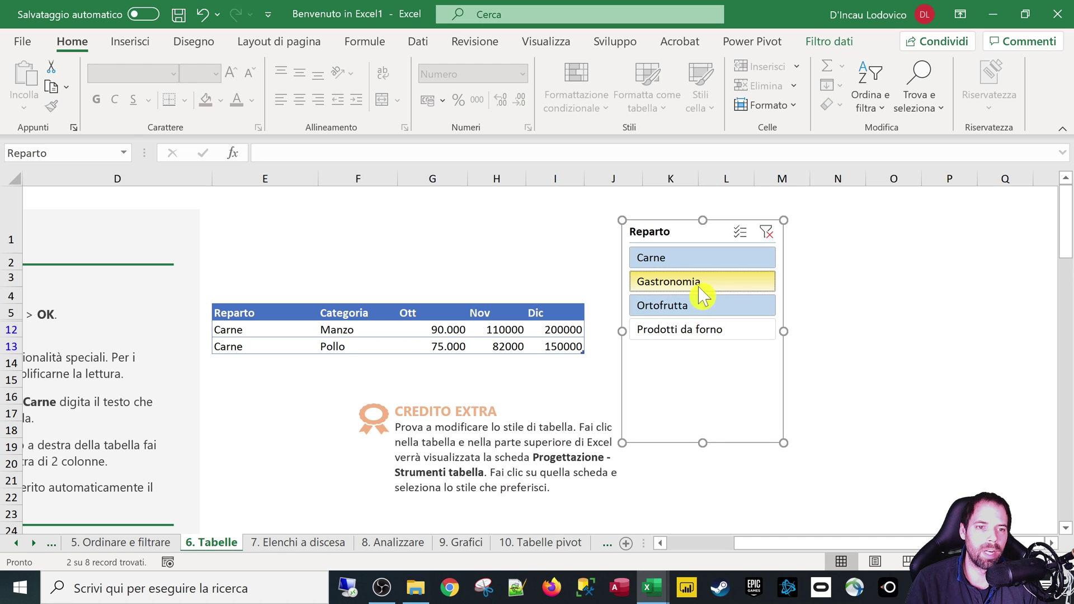
left_click(766, 231)
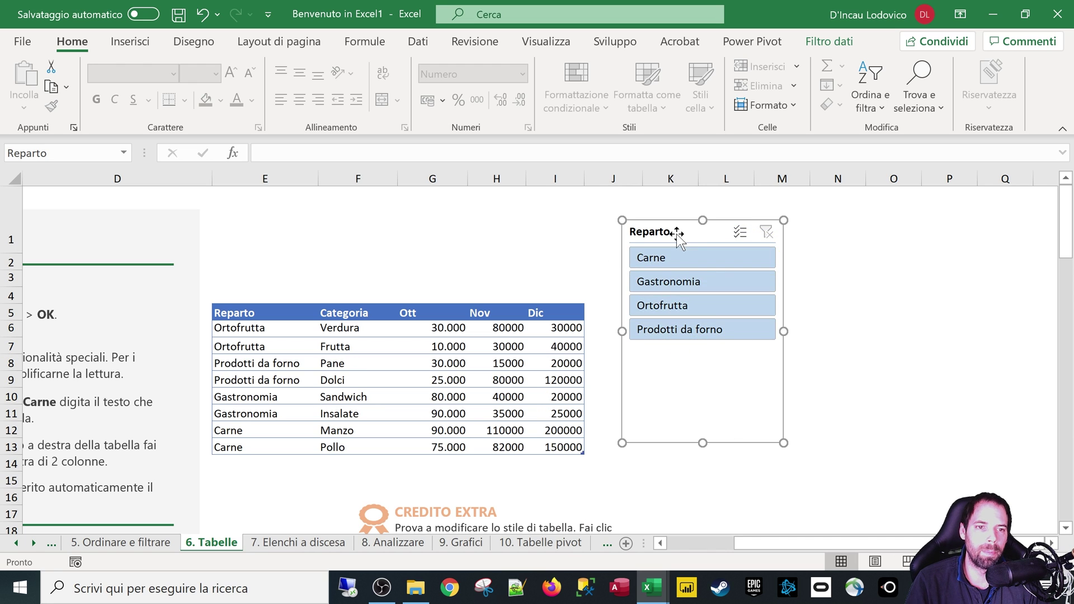
left_click_drag(677, 233, 670, 231)
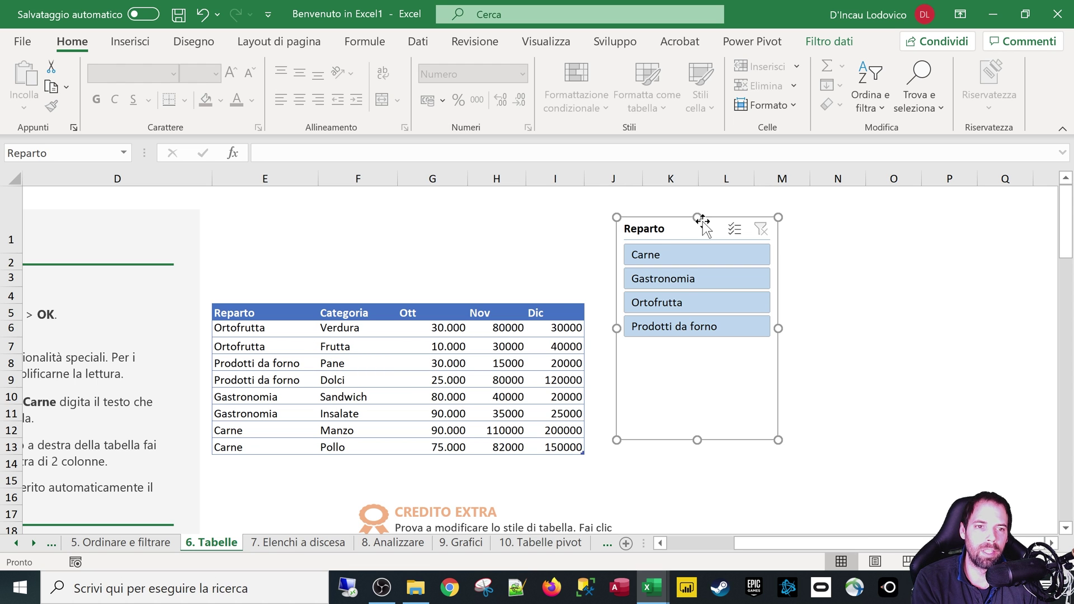
key("Delete")
- Toggle Header Row and Banded Rows off and on, leaving both enabled
left_click(834, 42)
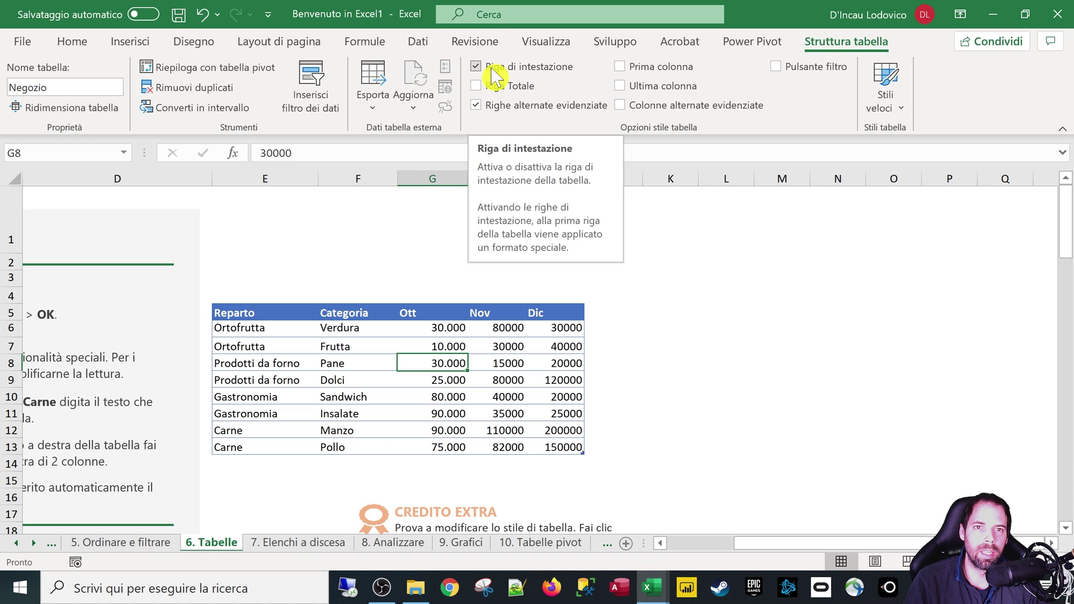
left_click(505, 74)
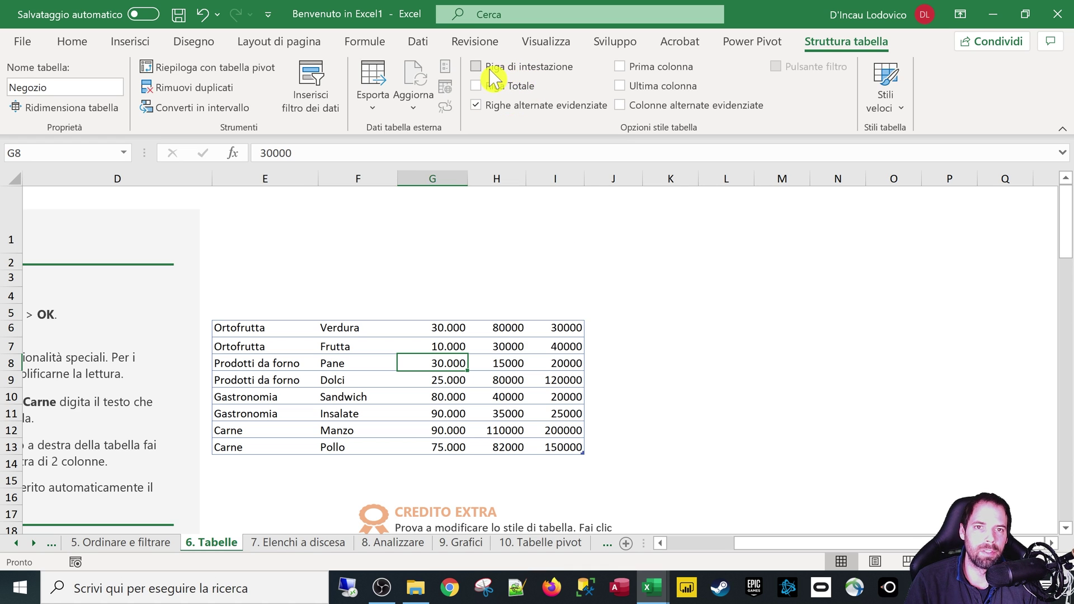
left_click(556, 74)
left_click(556, 75)
left_click(556, 74)
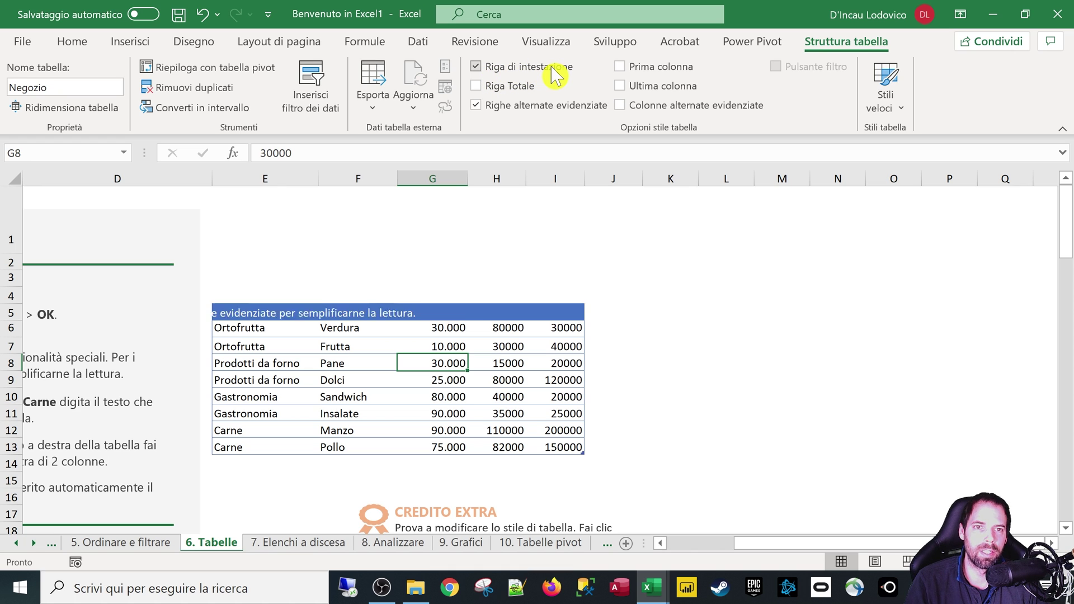
left_click(556, 74)
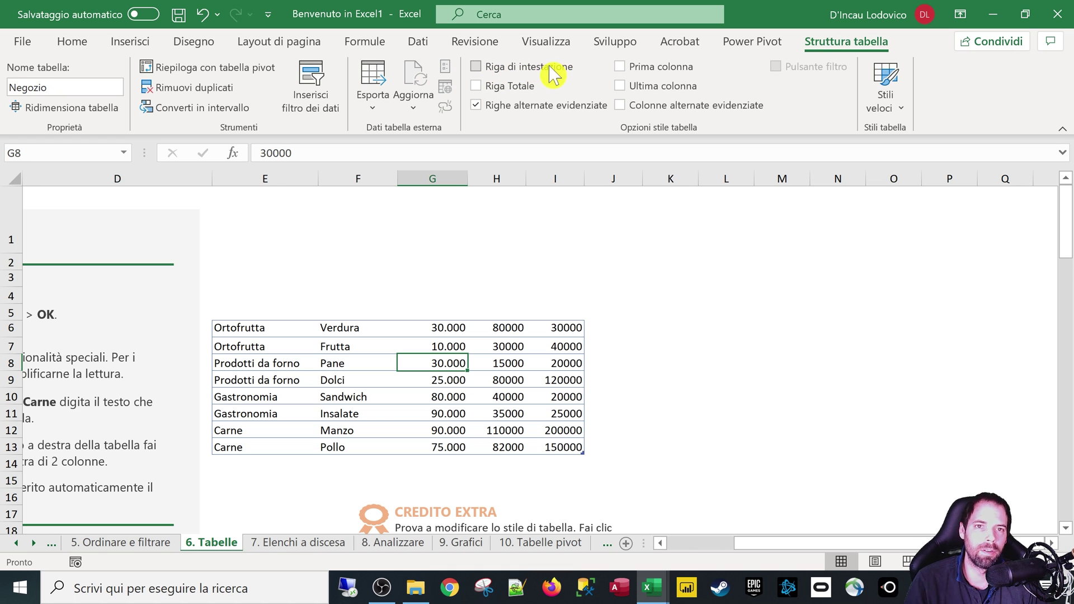
left_click(551, 75)
left_click(527, 108)
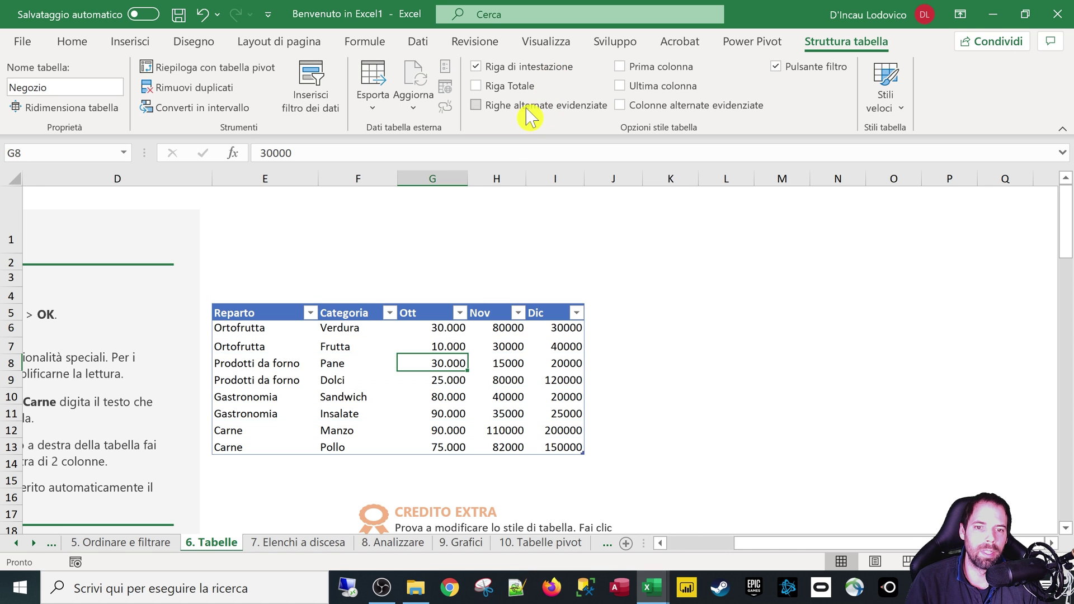
left_click(529, 114)
- Apply the light blue table style and try Banded Columns, leaving column banding off
left_click(885, 84)
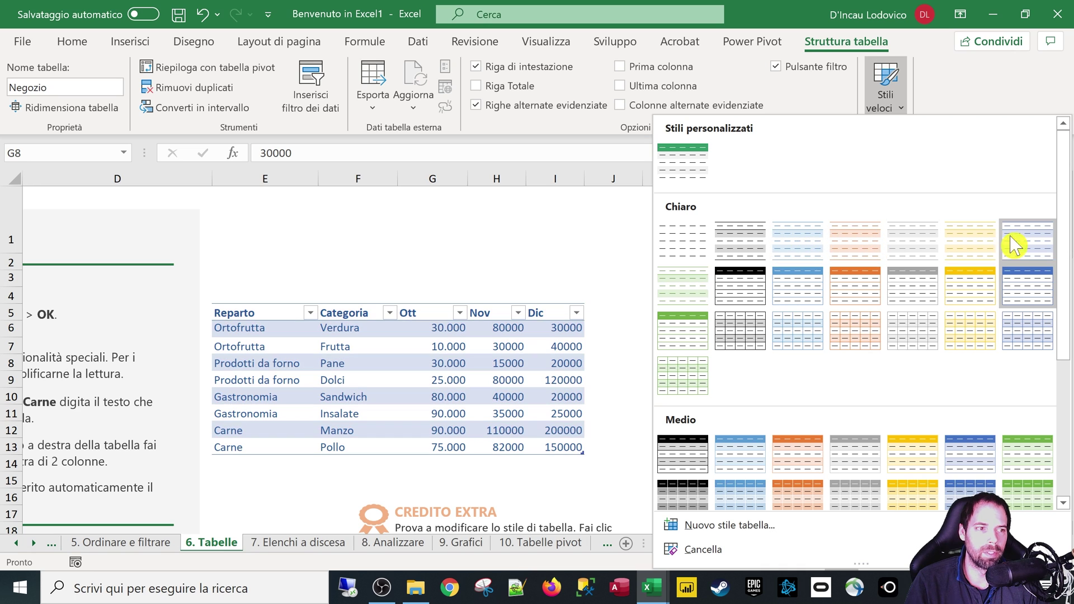
left_click(1032, 243)
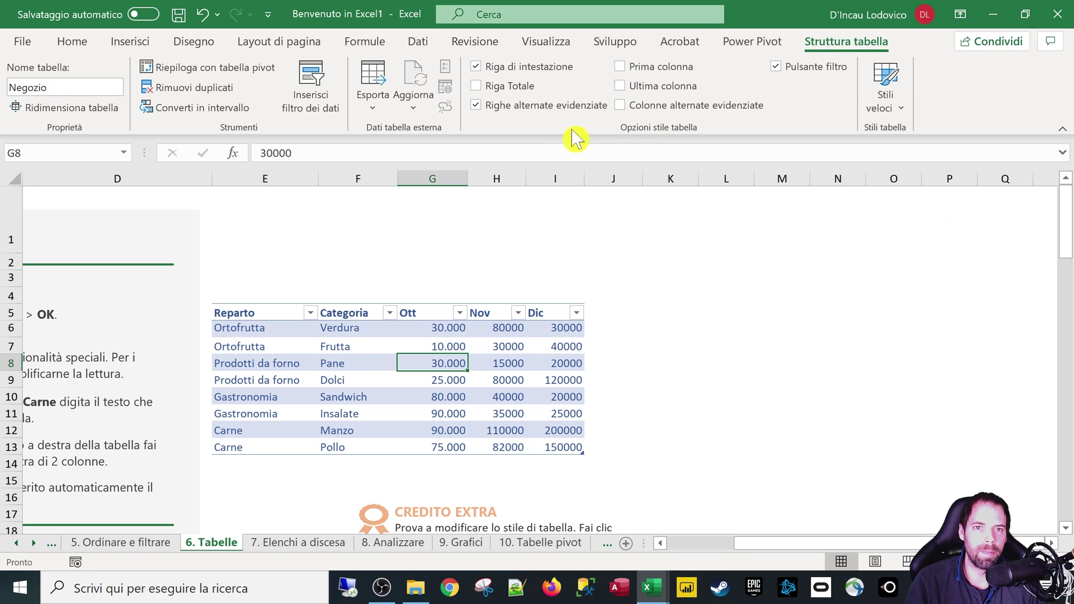
left_click(529, 112)
left_click(529, 115)
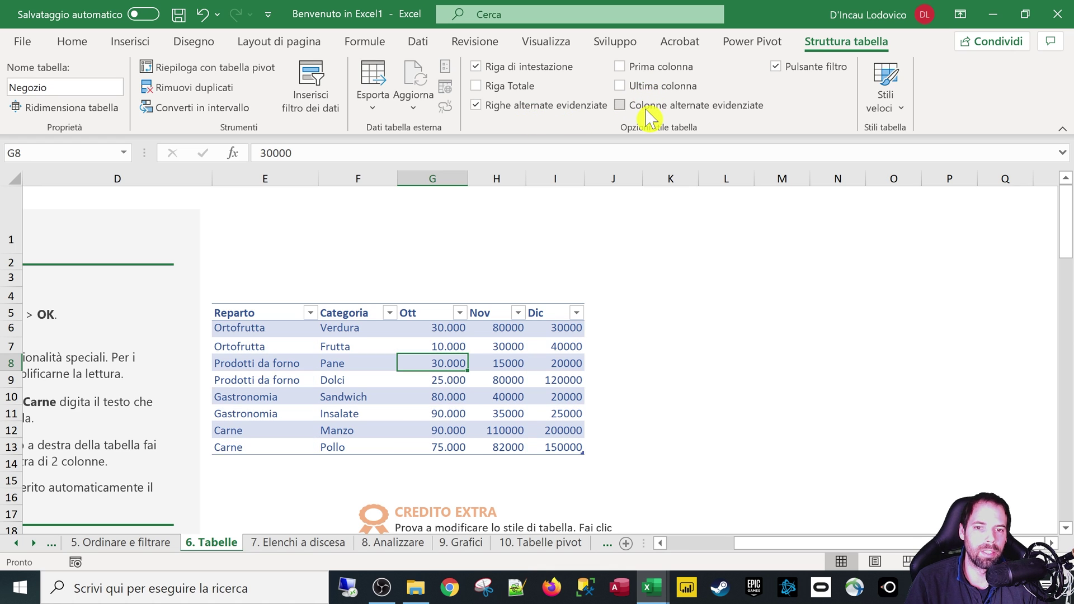
left_click(647, 115)
left_click(646, 116)
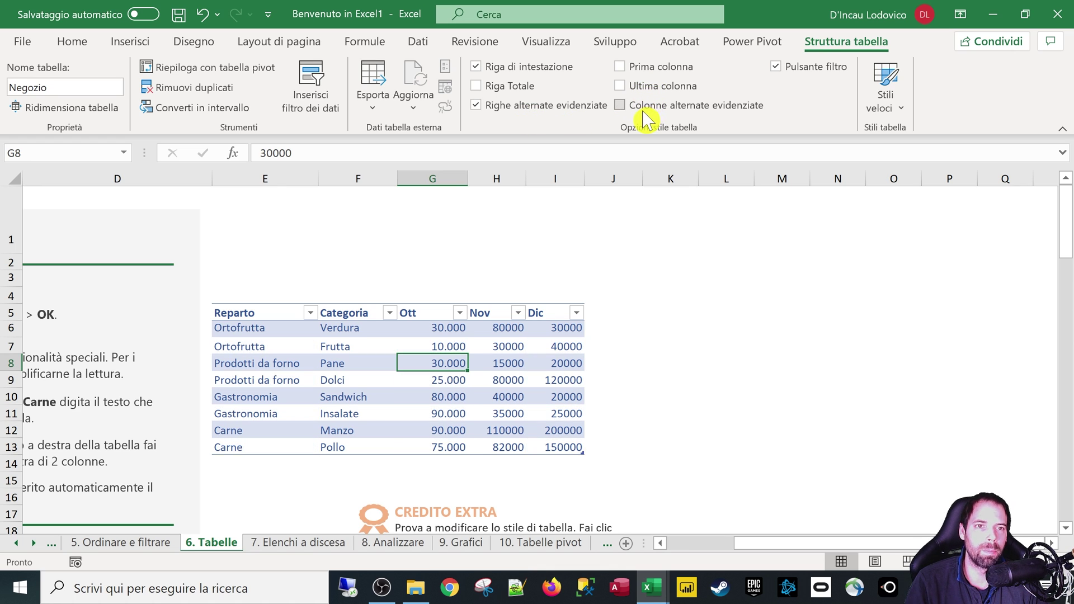
left_click(427, 443)
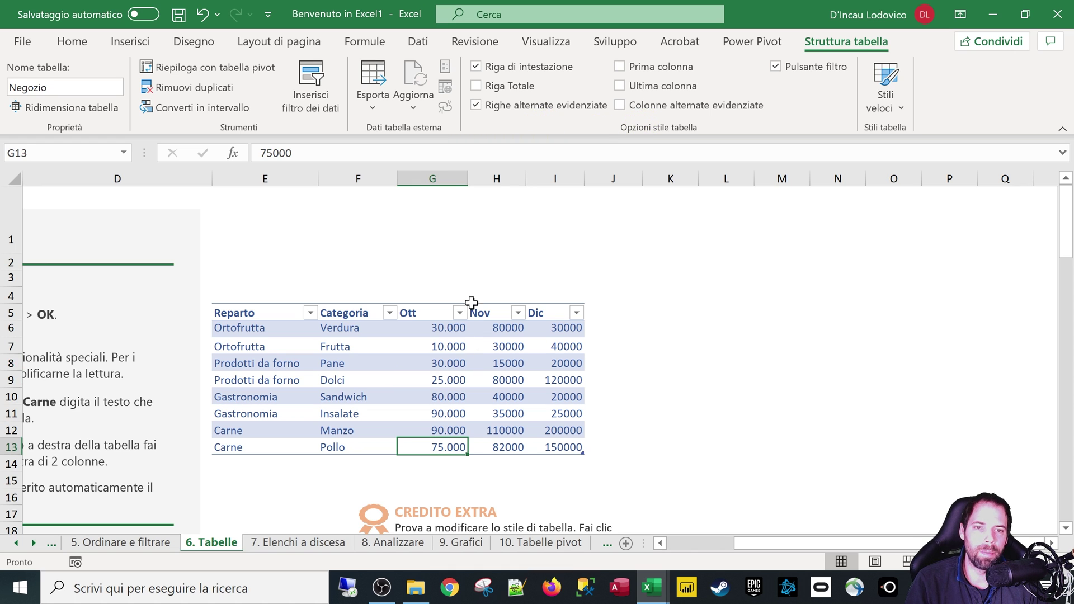
- Add a Totale row whose Dic cell shows 605000 via SUBTOTALE(109;[Dic])
left_click(482, 97)
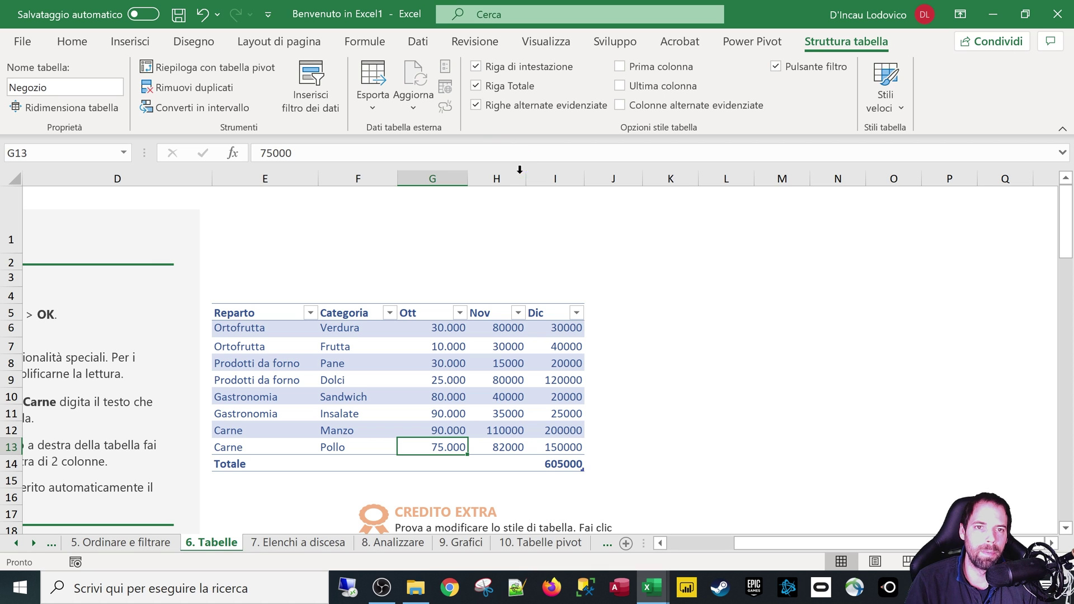
left_click(218, 464)
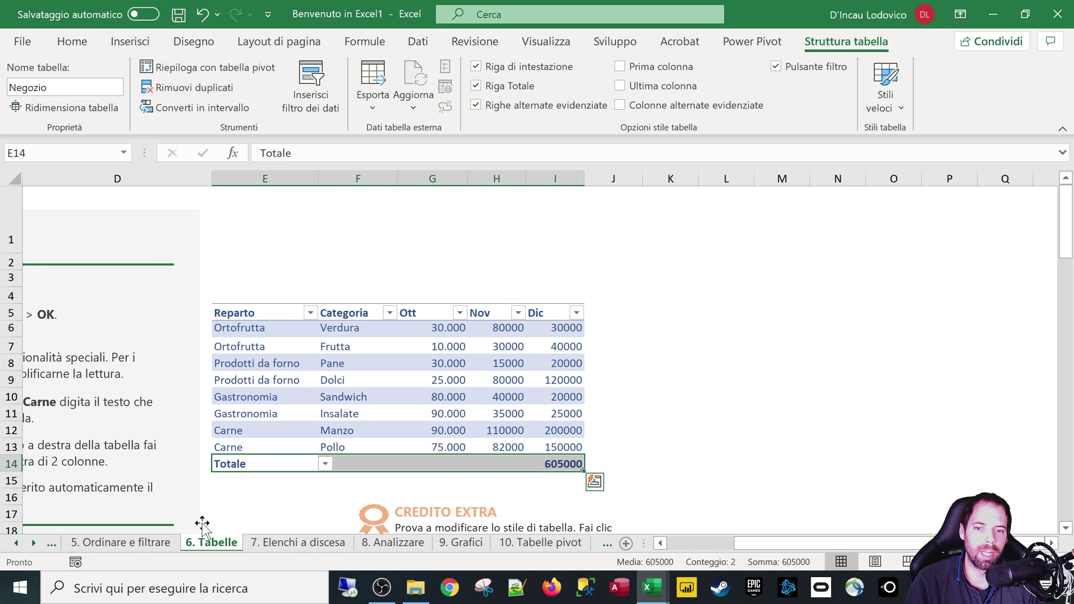
scroll(424, 360, "down", 1)
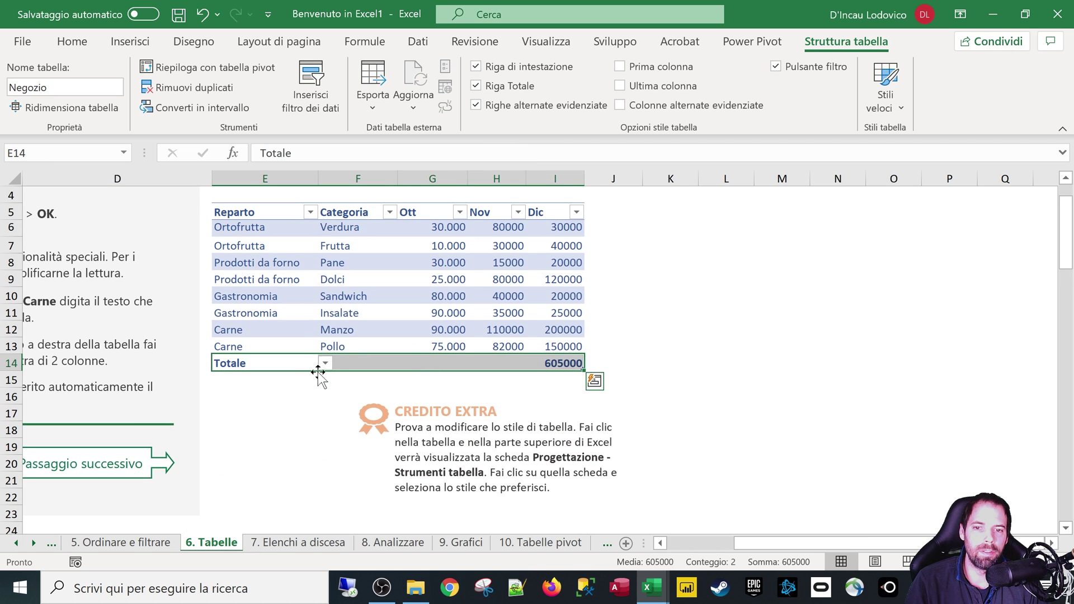
left_click(353, 365)
left_click(445, 367)
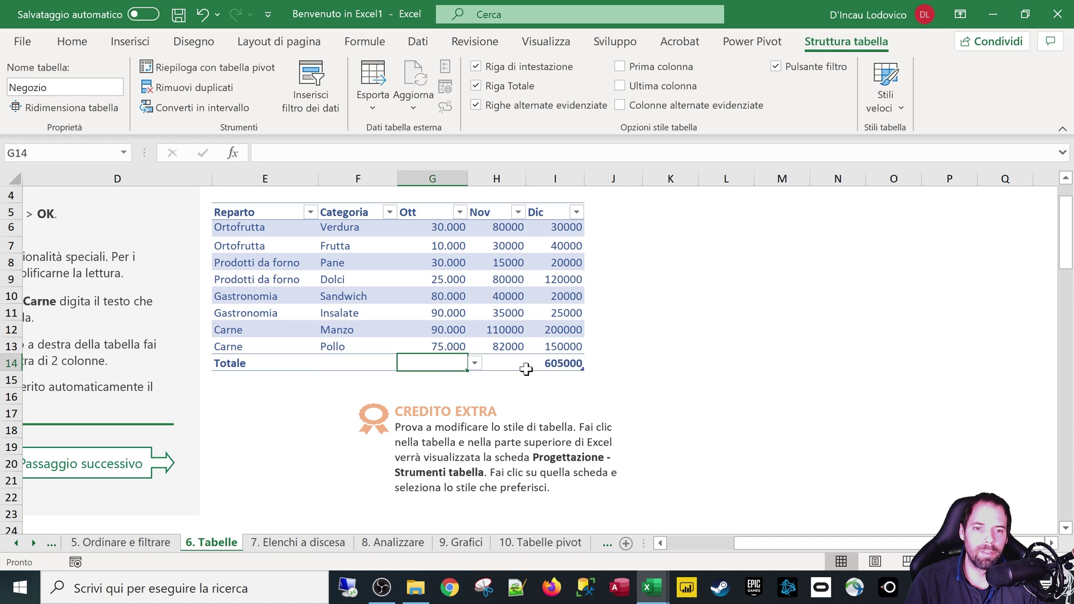
left_click(528, 367)
left_click(435, 366)
left_click(373, 364)
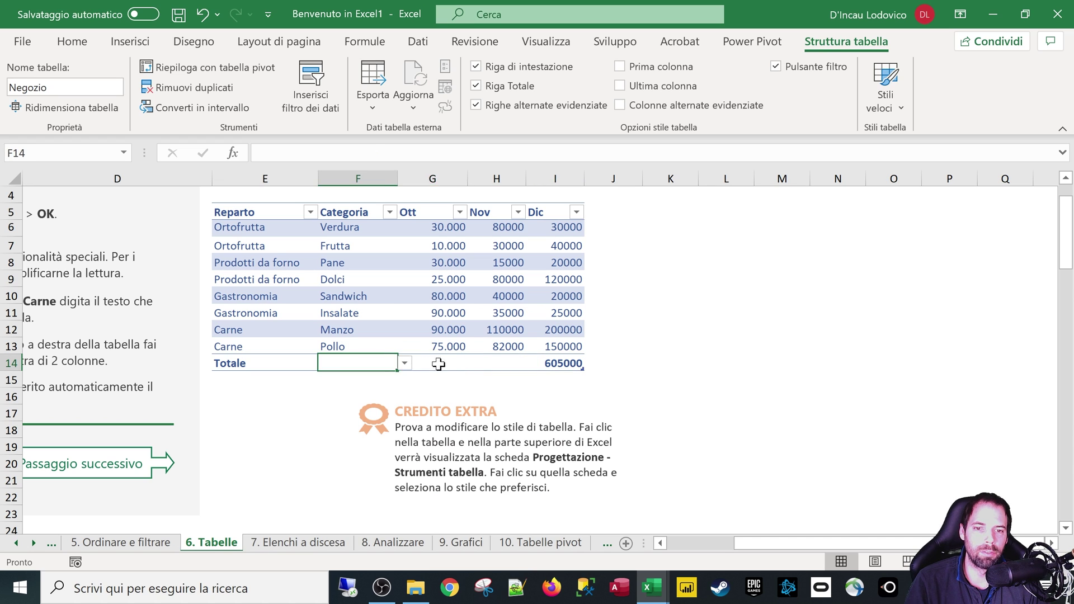
left_click(436, 364)
left_click(520, 364)
left_click(569, 364)
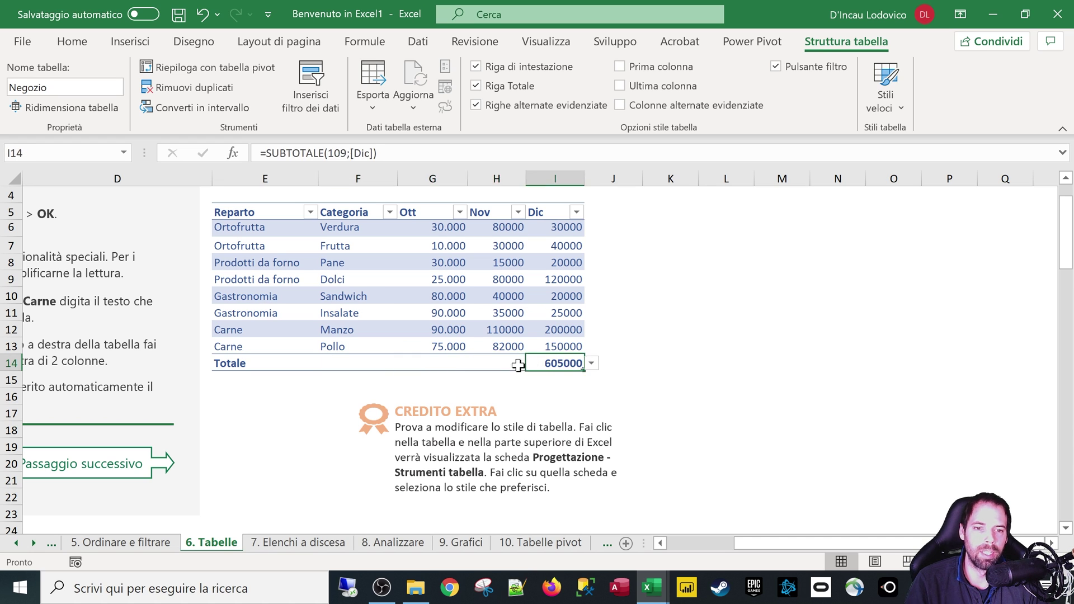
left_click(593, 365)
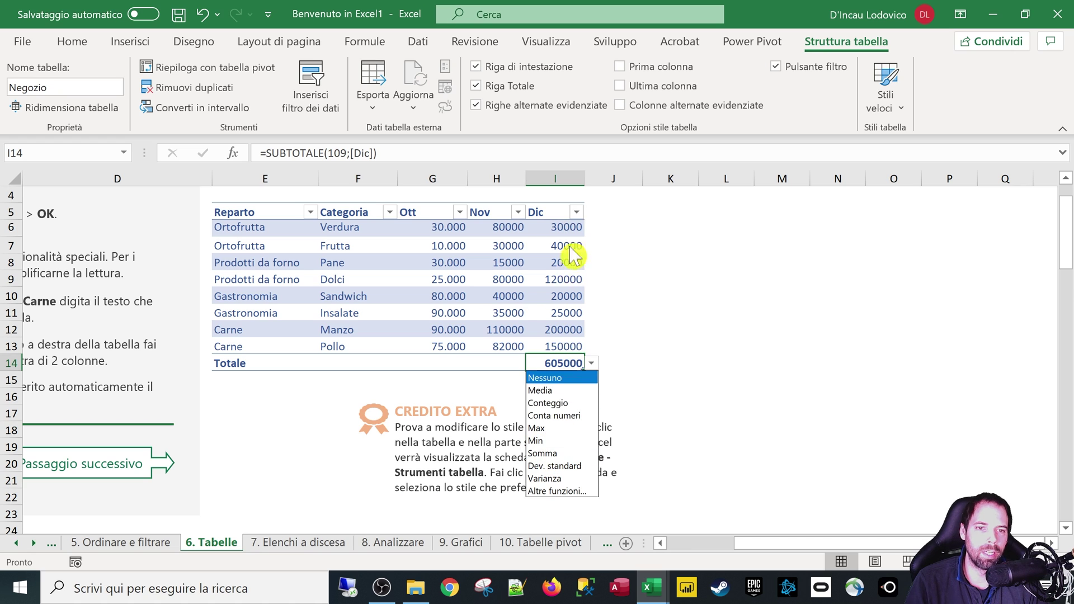
- Set the Dic total to Media, Nov to Somma and Ott to Dev. standard
left_click(570, 391)
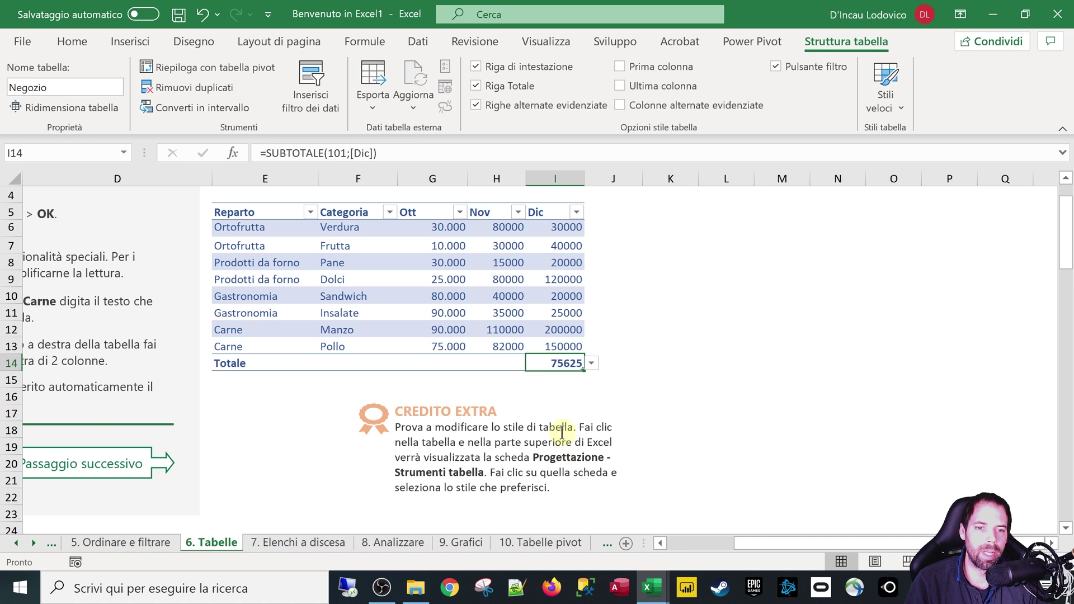
left_click(503, 360)
left_click(533, 364)
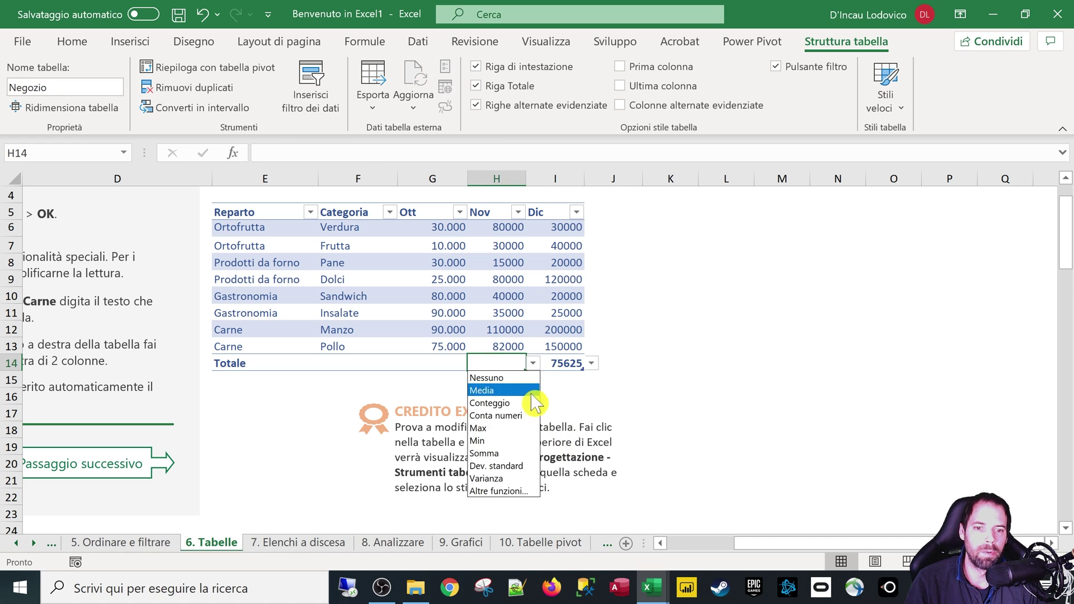
left_click(490, 448)
left_click(443, 364)
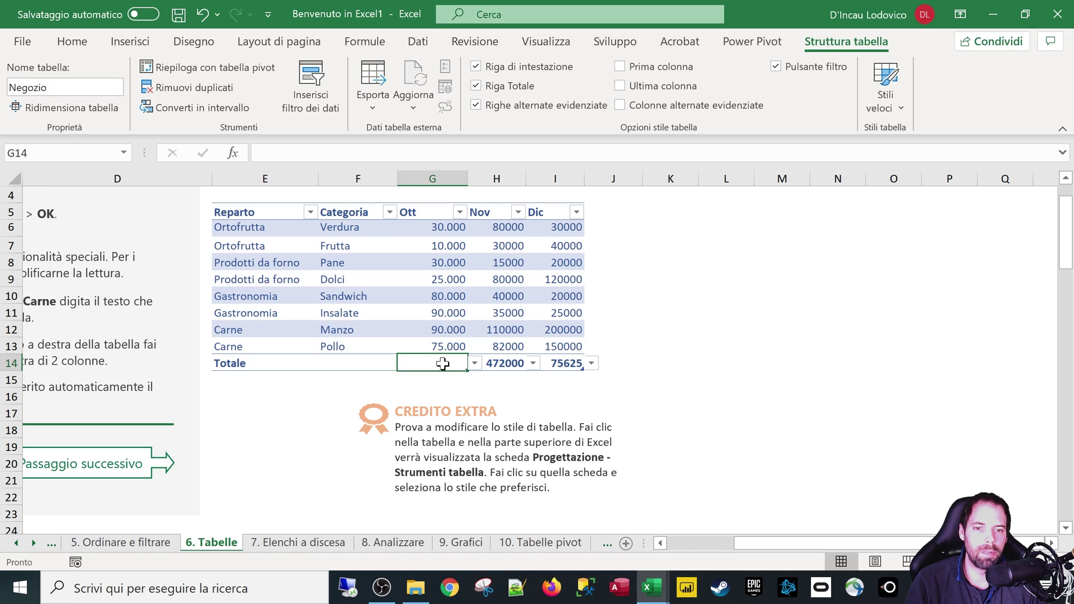
left_click(473, 363)
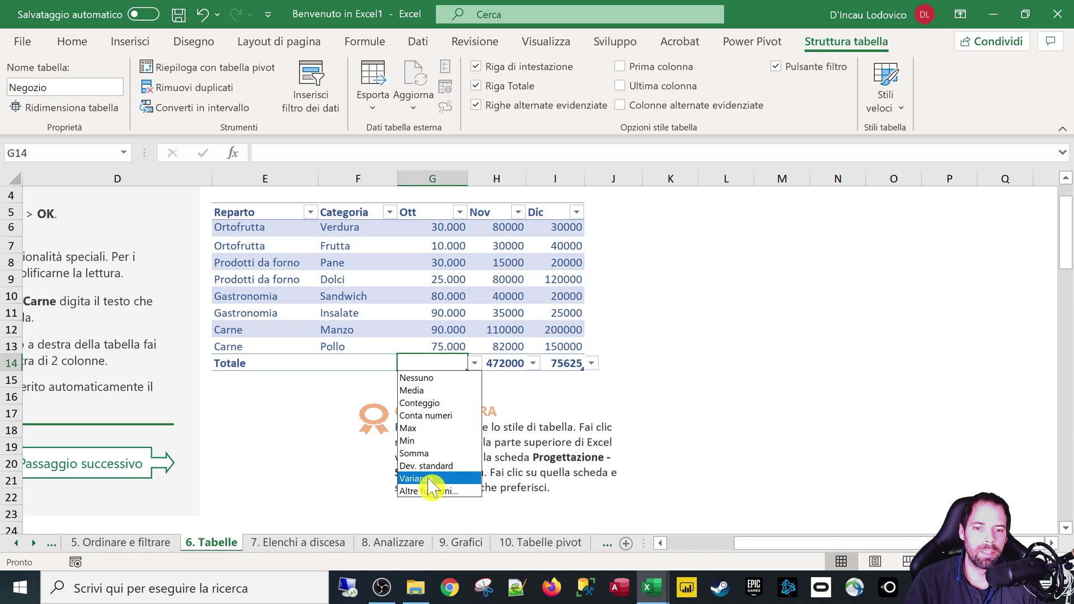
left_click(438, 466)
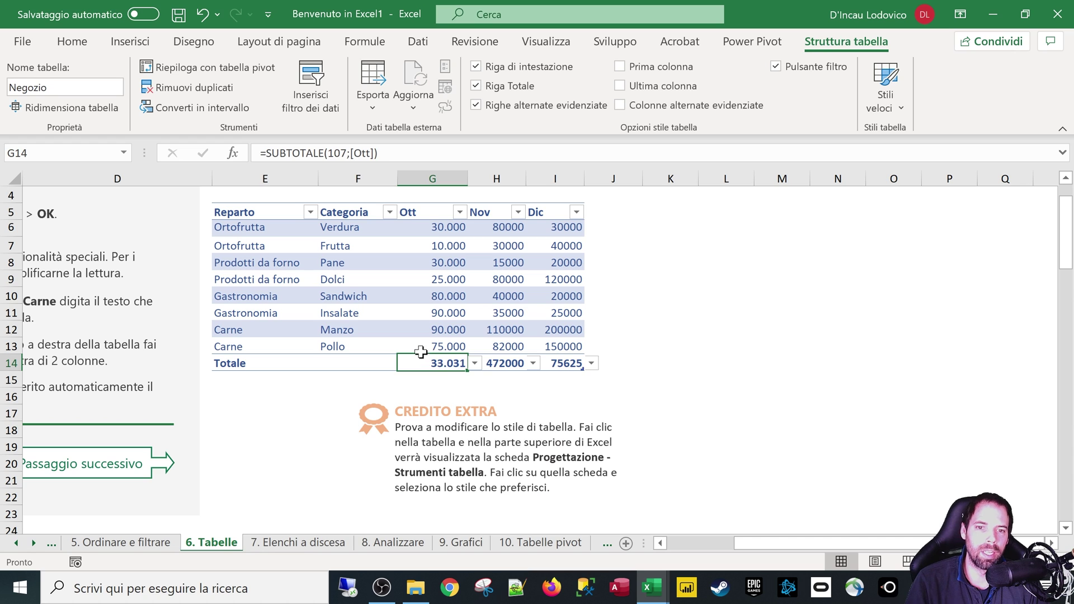
- Inspect the SUBTOTALE formulas in the Nov, Dic and Ott totals
left_click(493, 359)
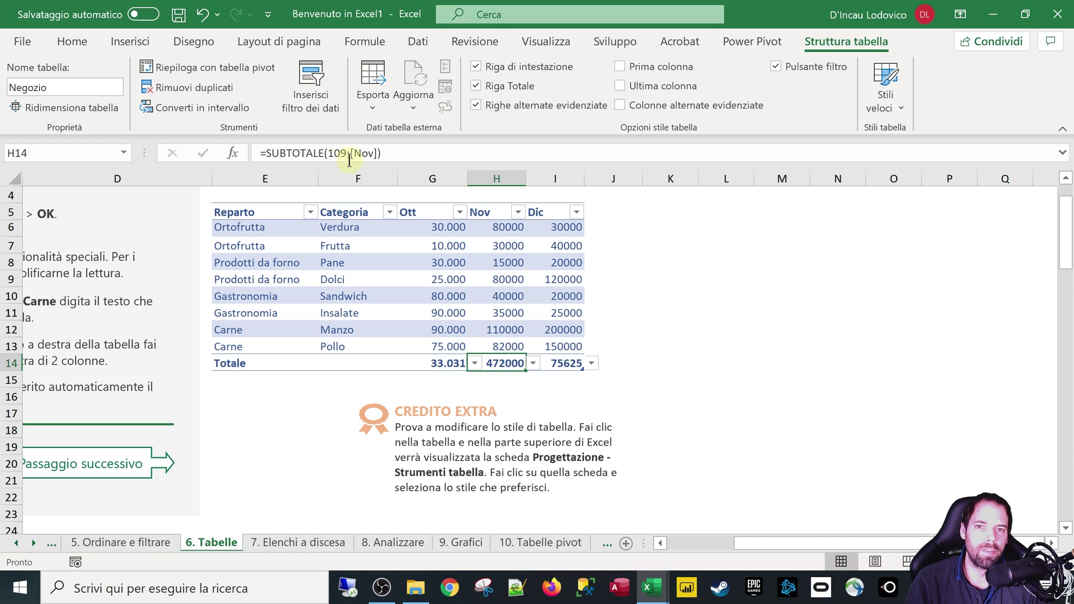
left_click(565, 361)
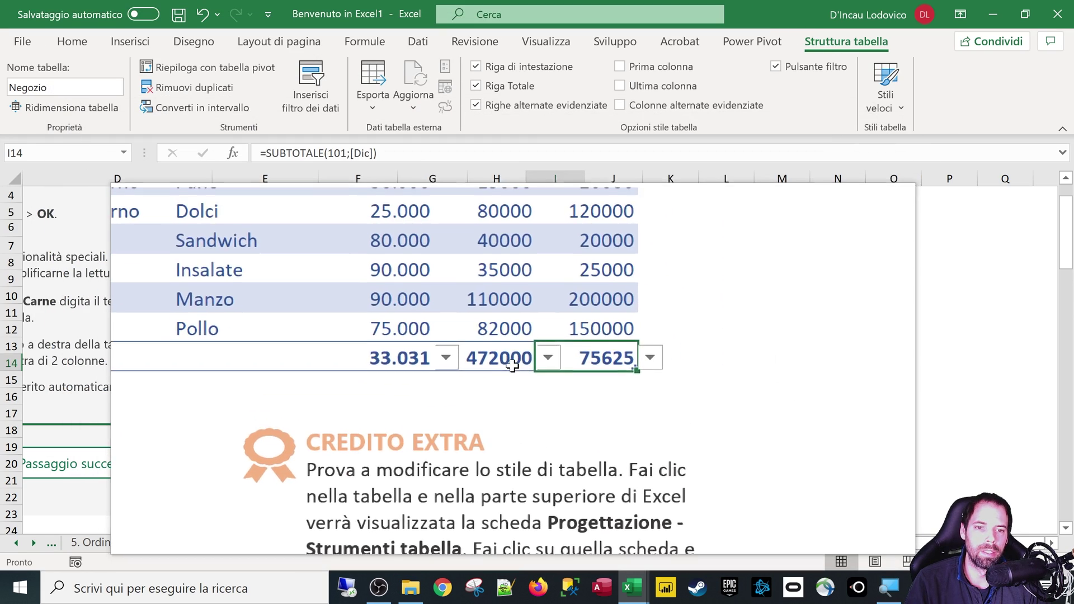
left_click(512, 361)
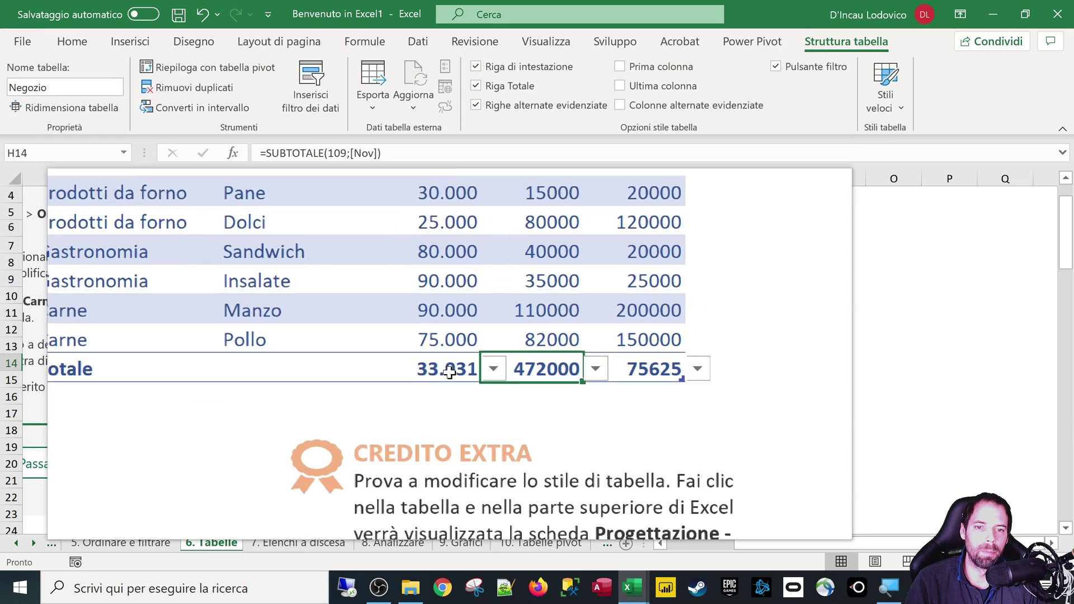
left_click(441, 355)
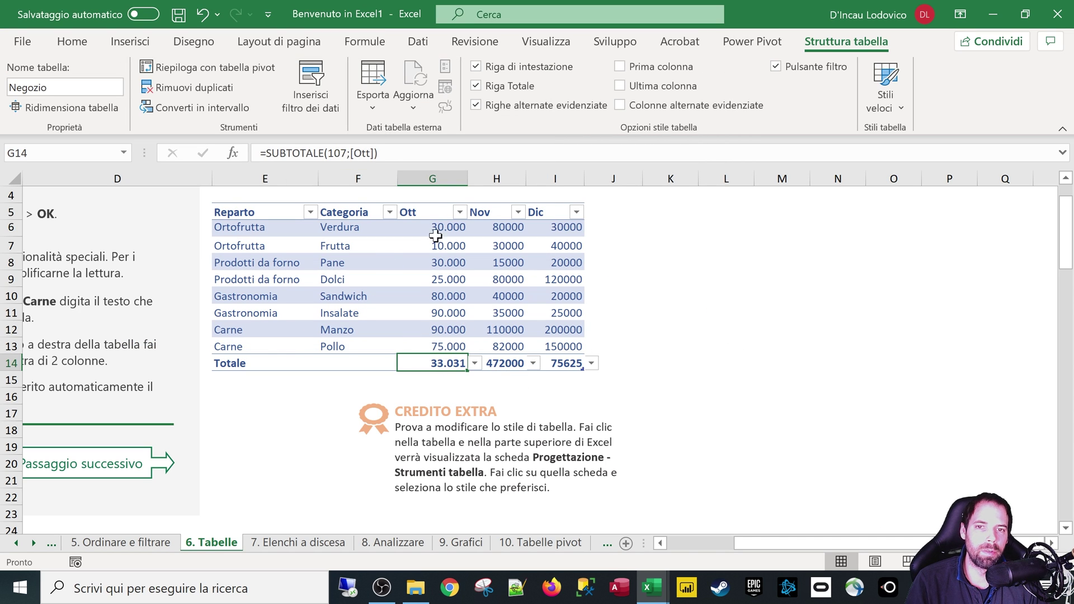
- Enter =SOMMA(I6:I13) in I15, giving 605000 to match the Dic total
left_click(619, 365)
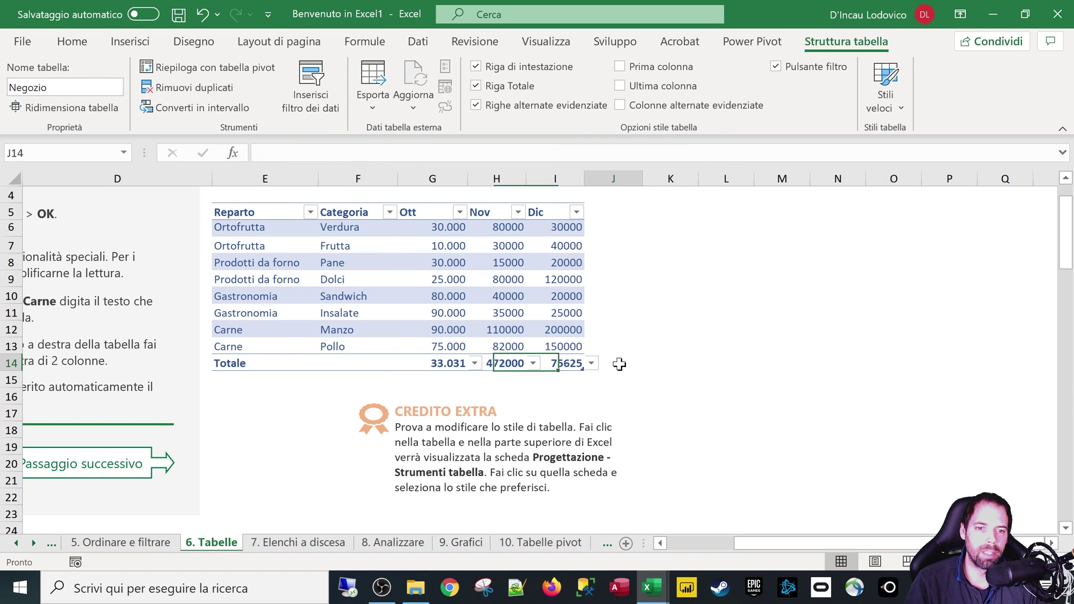
left_click(559, 380)
type("=")
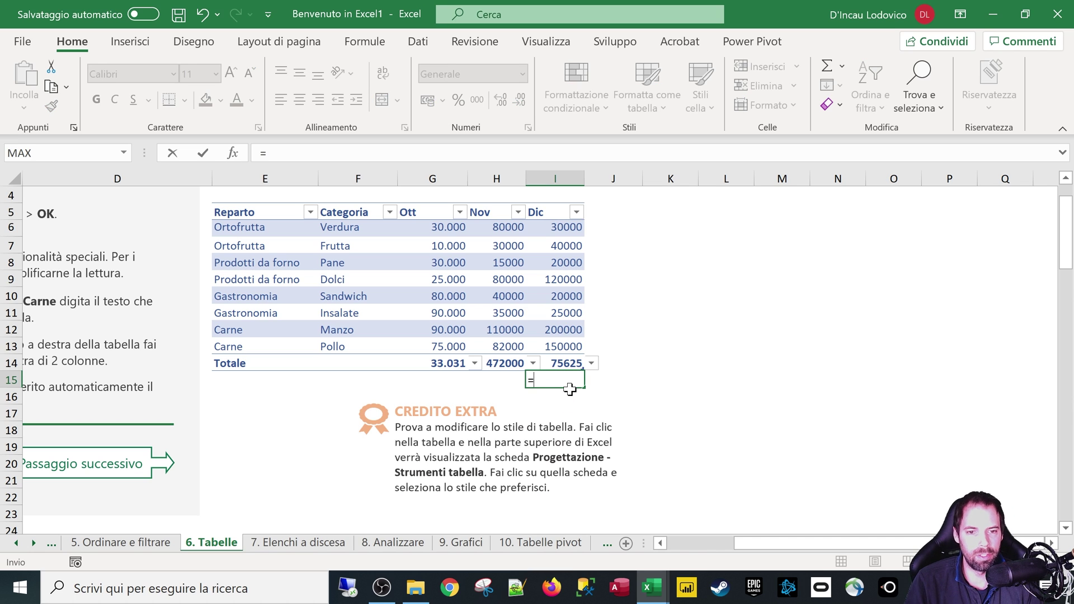
type("somma")
key("Tab")
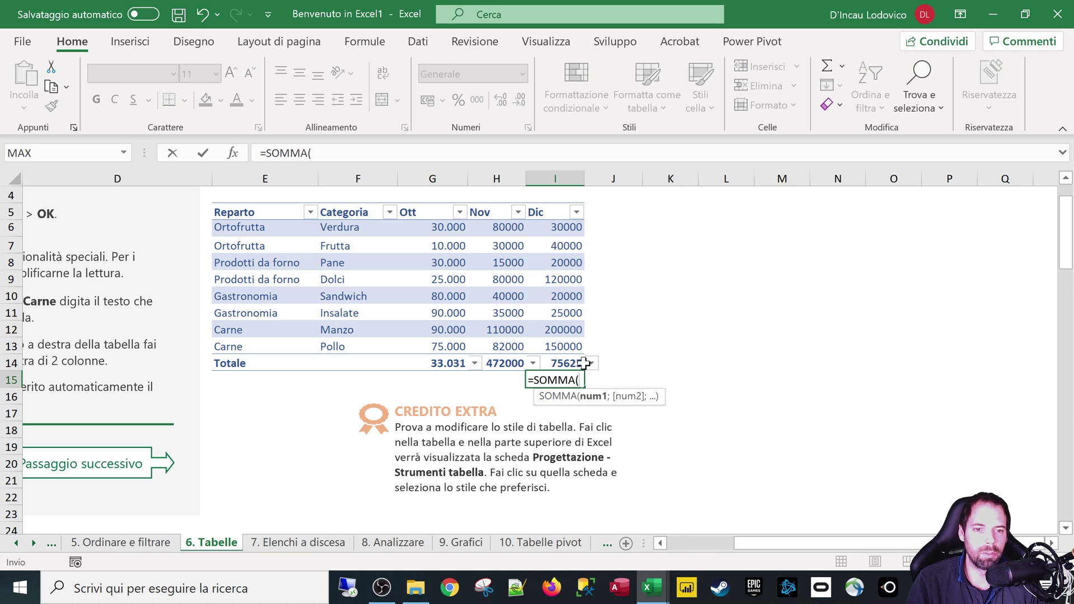
left_click_drag(565, 227, 546, 342)
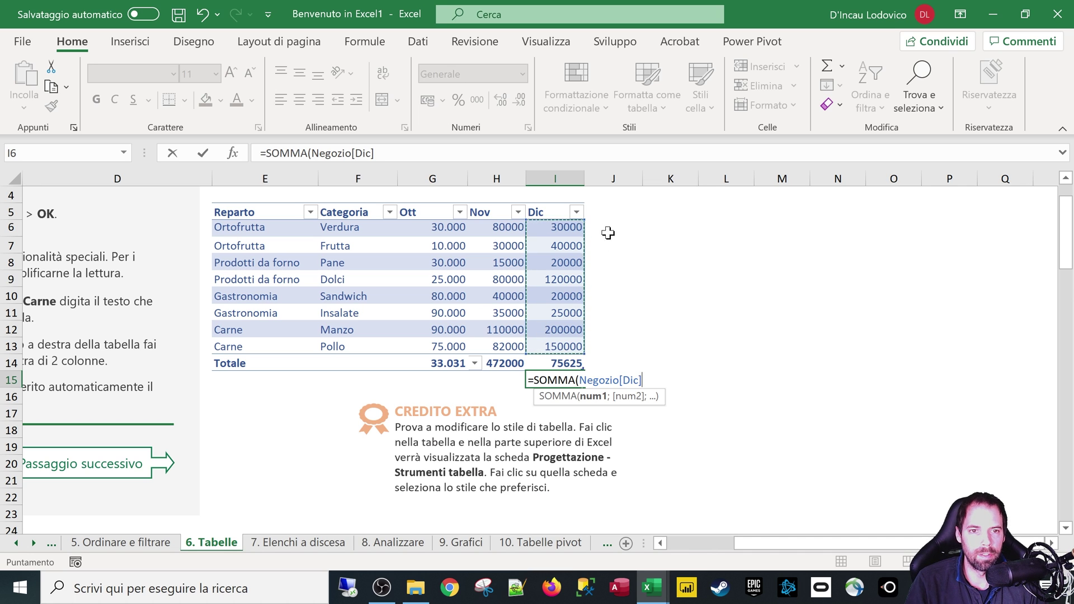
left_click_drag(608, 233, 612, 346)
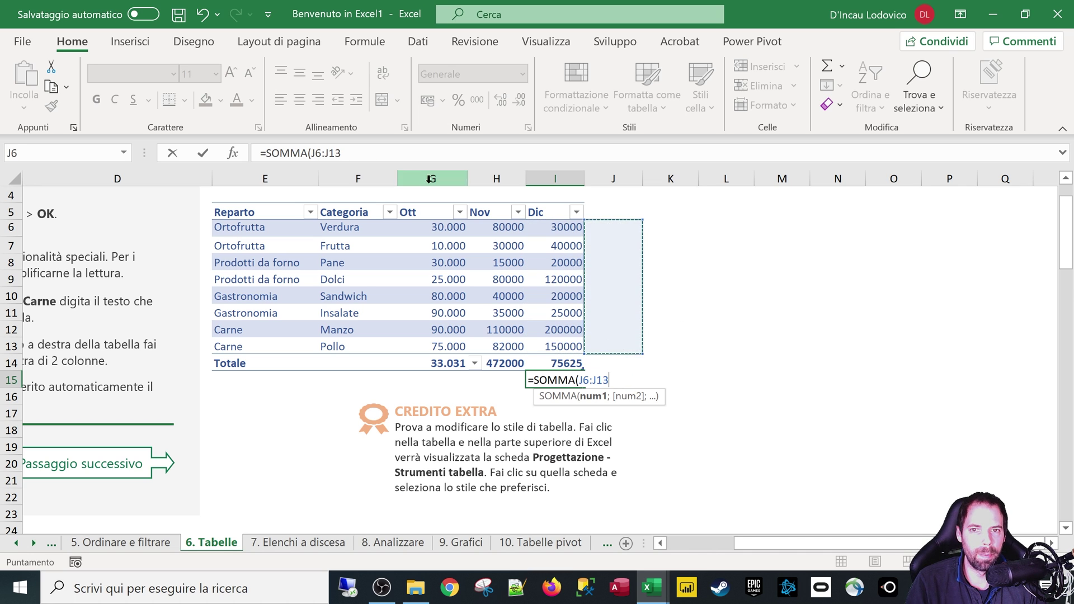
left_click(364, 153)
type("=")
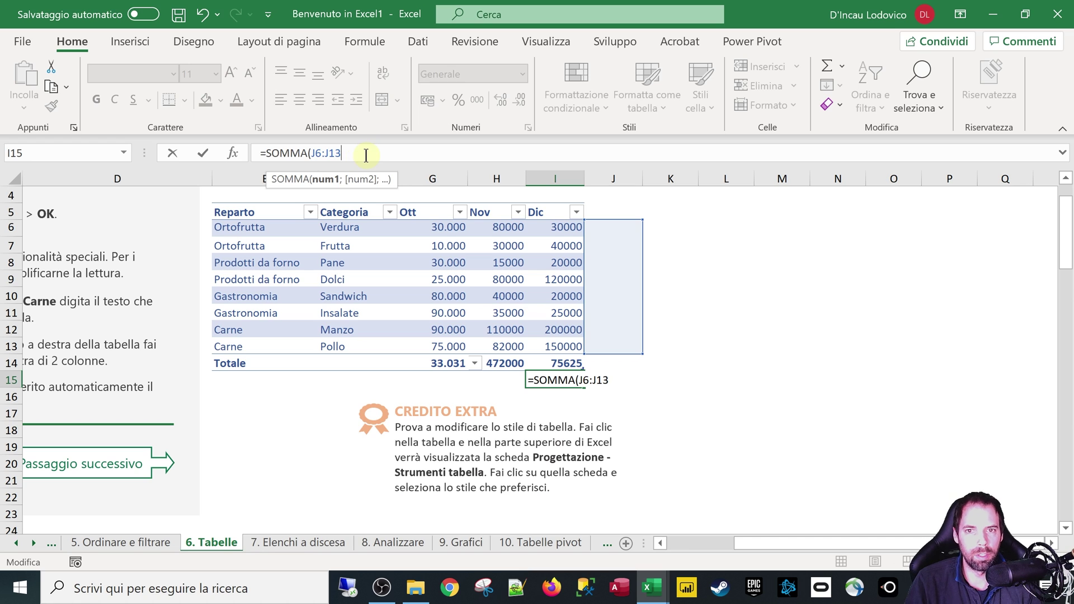
type(")")
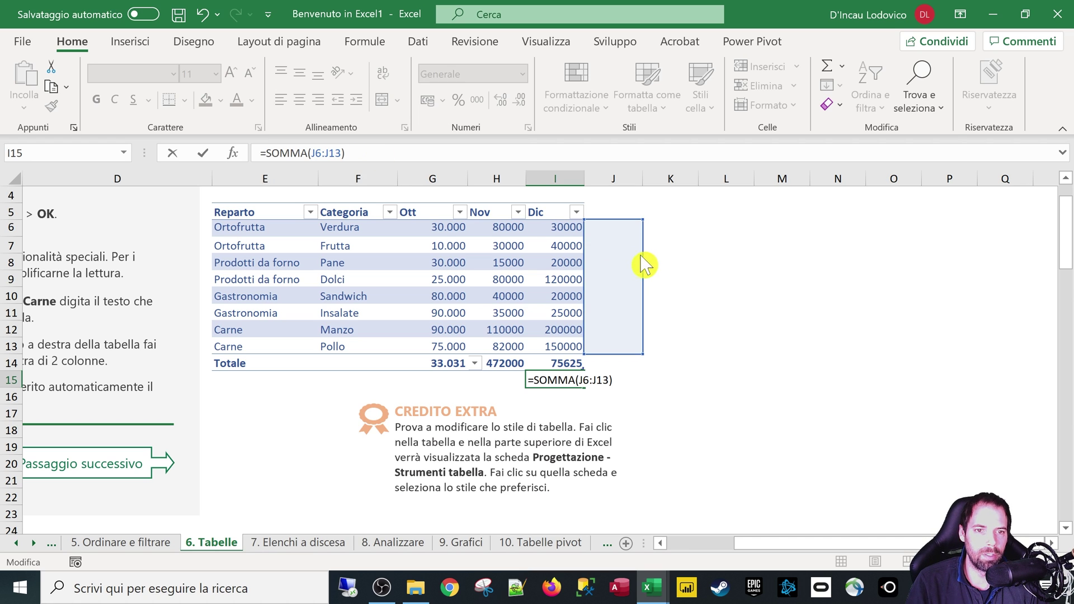
left_click_drag(642, 256, 569, 331)
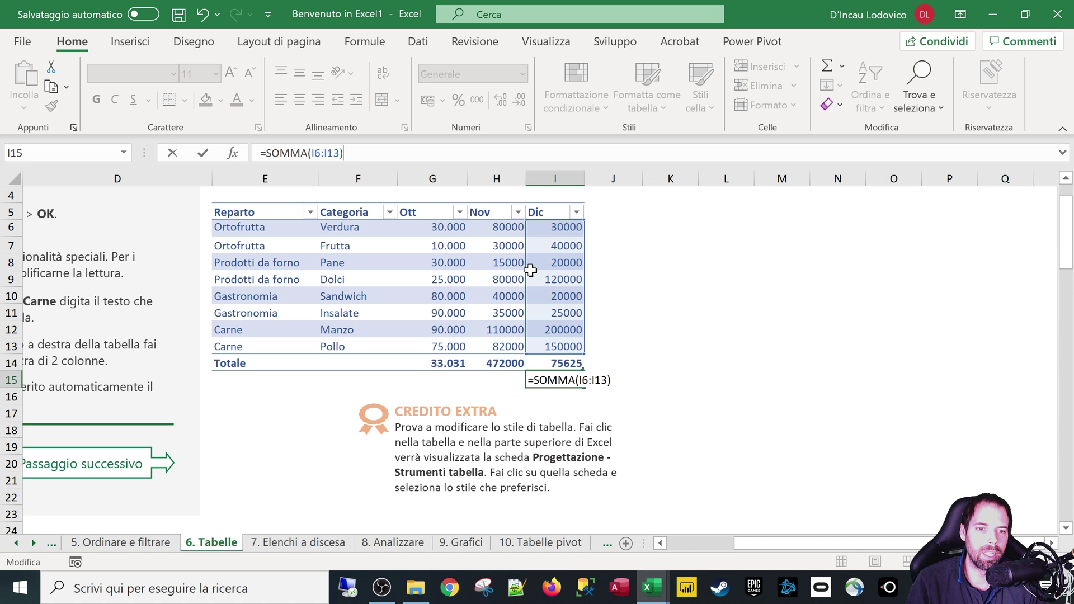
key("Return")
key("Up")
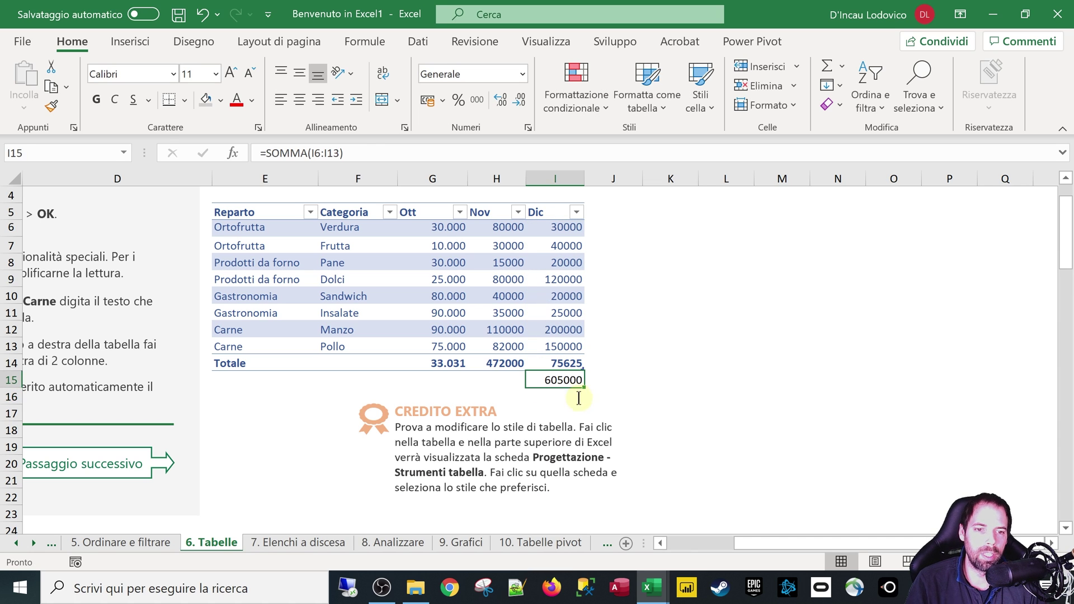
left_click(571, 363)
- Set the Dic total in I14 to Somma and compare it with the 605000 in I15
left_click(591, 364)
left_click(554, 452)
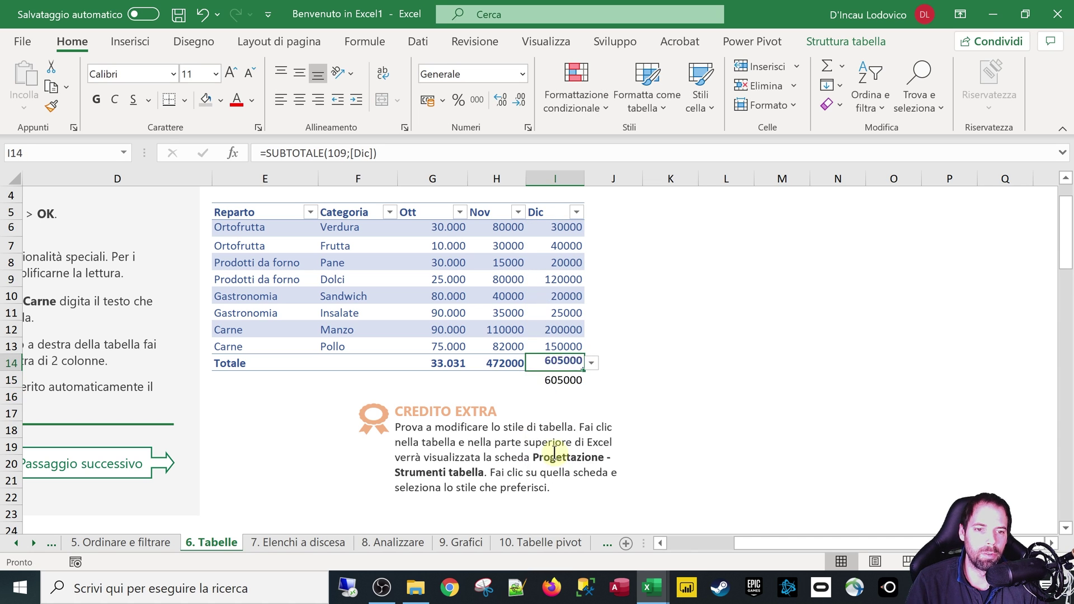
left_click(561, 381)
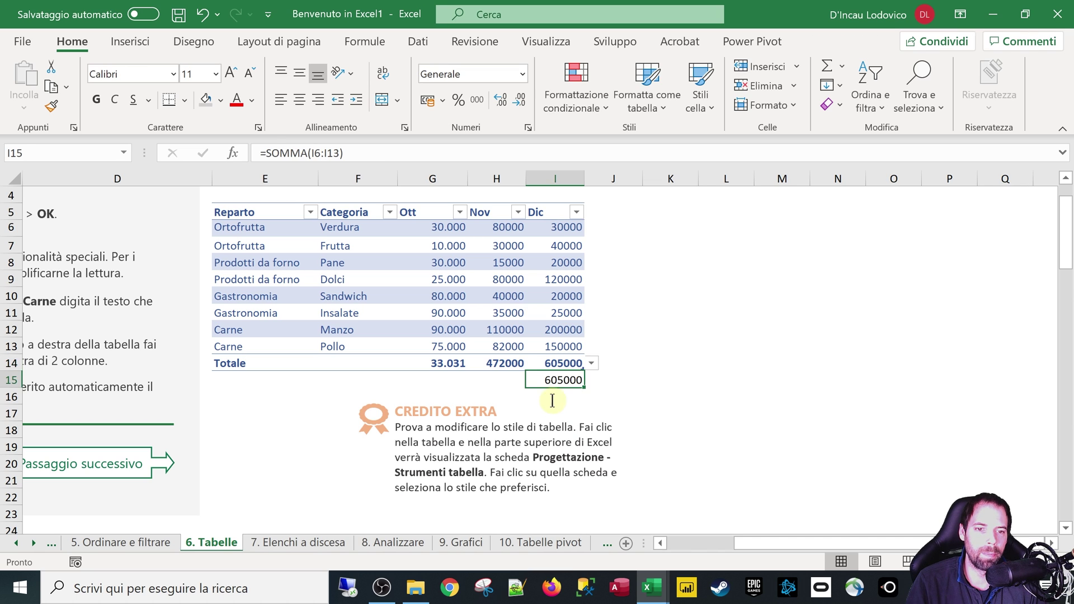
left_click(554, 364)
- Look over the Categoria and Totale label cells of the total row and show the table design options
left_click(367, 362)
left_click(265, 363)
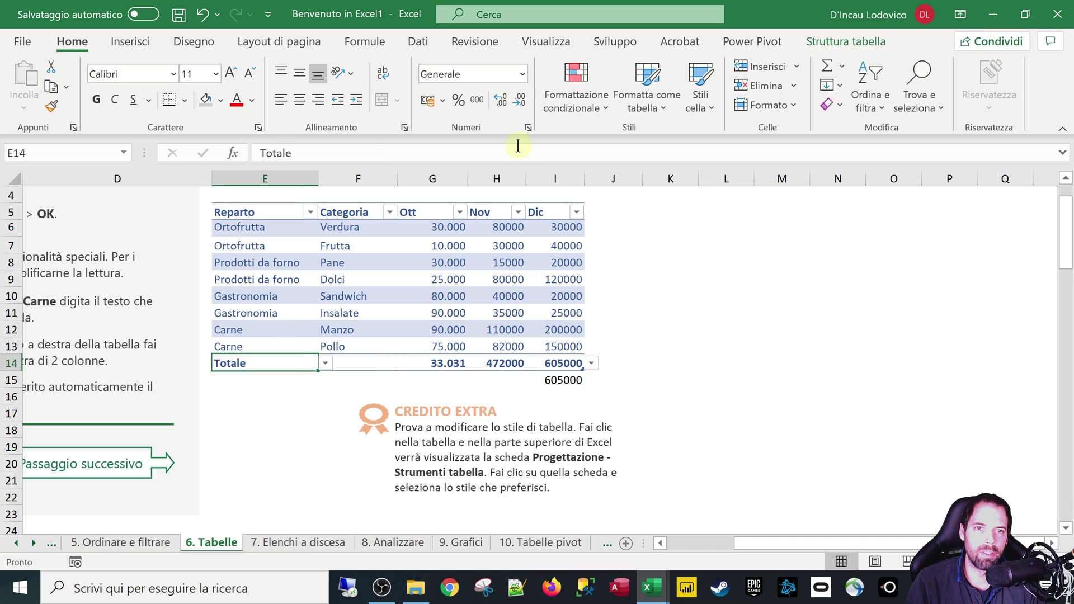
left_click(833, 41)
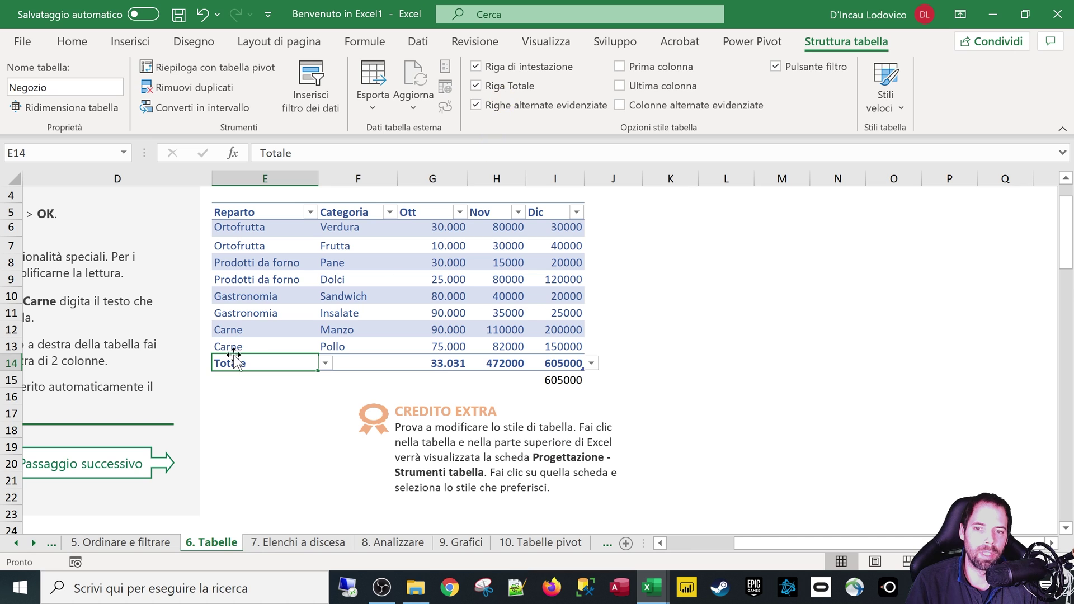
- Inspect the Dic total's SUBTOTALE(109;[Dic]) formula in the formula bar without changing it
left_click(560, 363)
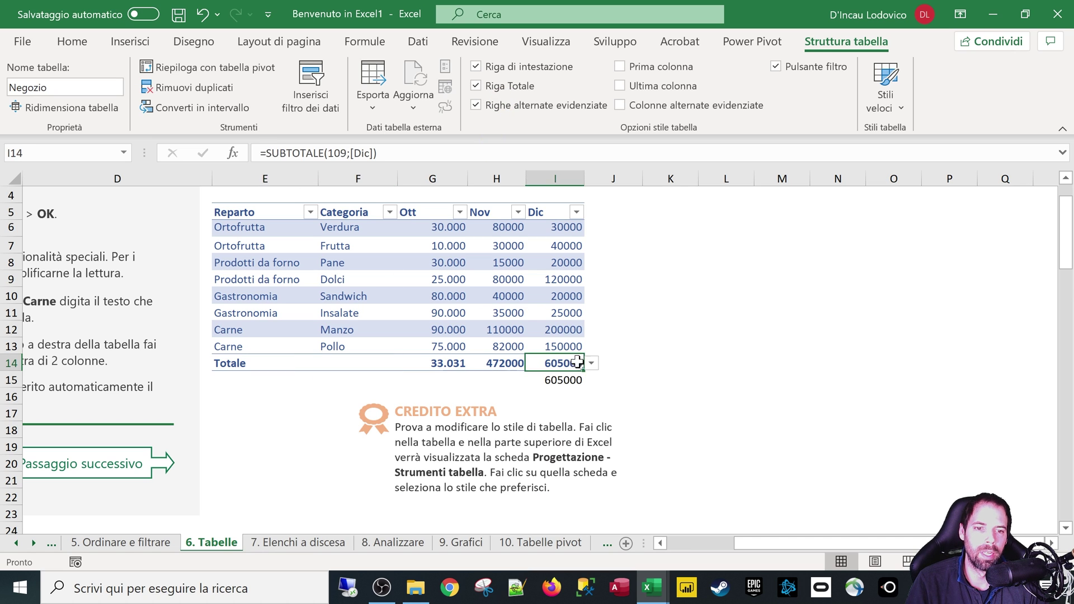
left_click(592, 363)
left_click(558, 364)
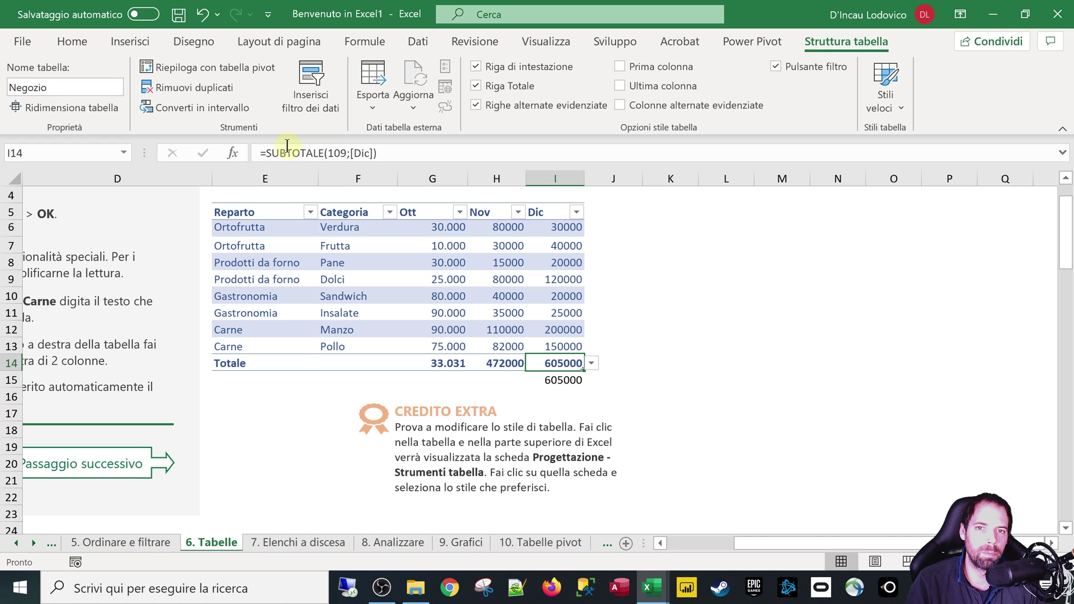
double_click(337, 153)
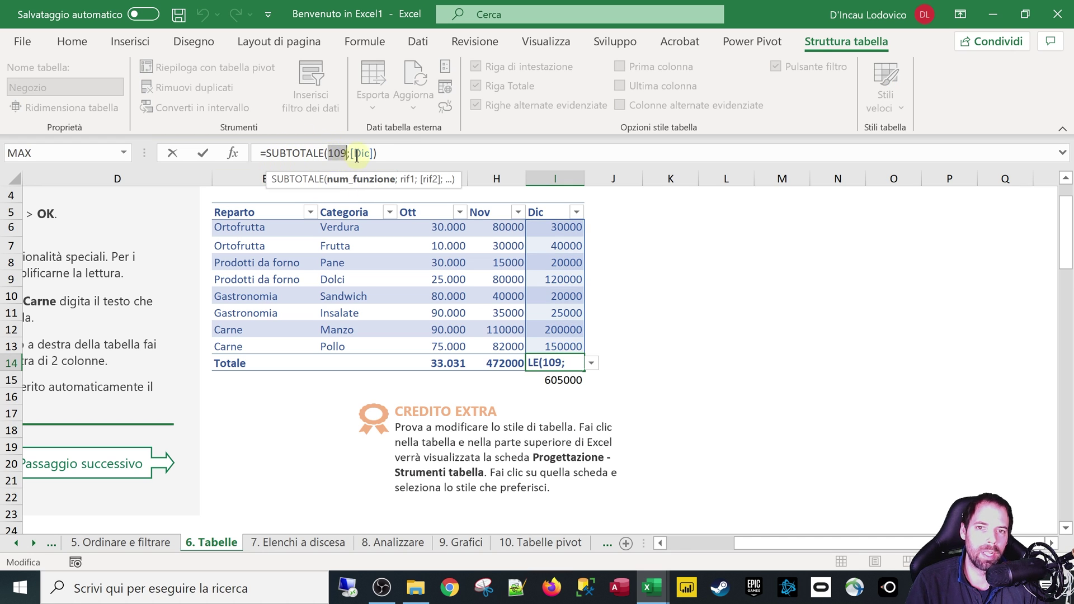
left_click_drag(350, 153, 374, 153)
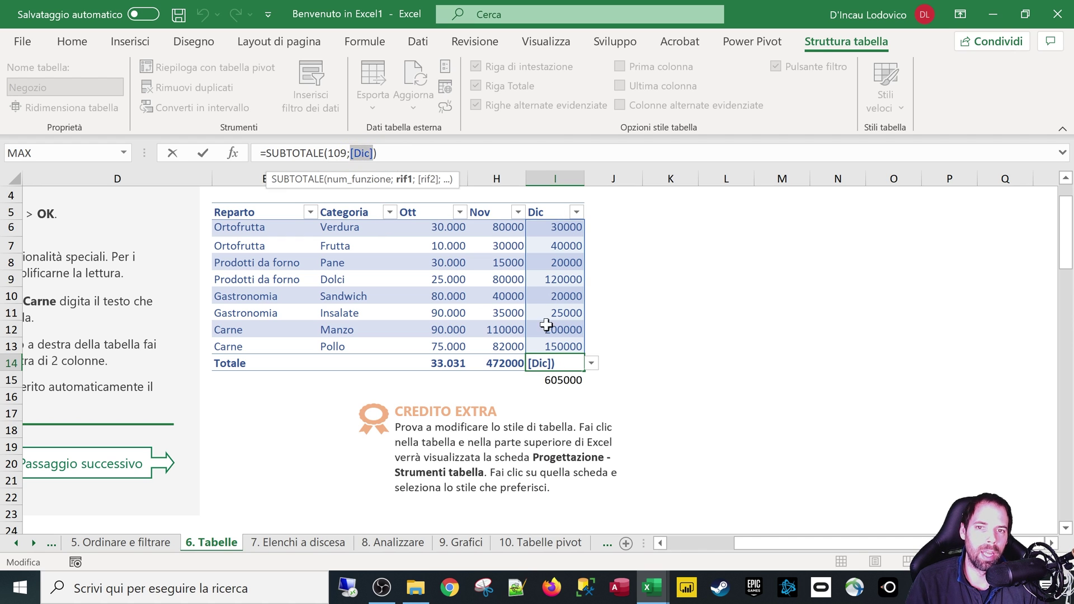
key("Escape")
left_click(559, 311)
- Filter Reparto to Ortofrutta only, so the Dic total drops to 70000 while I15 stays 605000
left_click(560, 347)
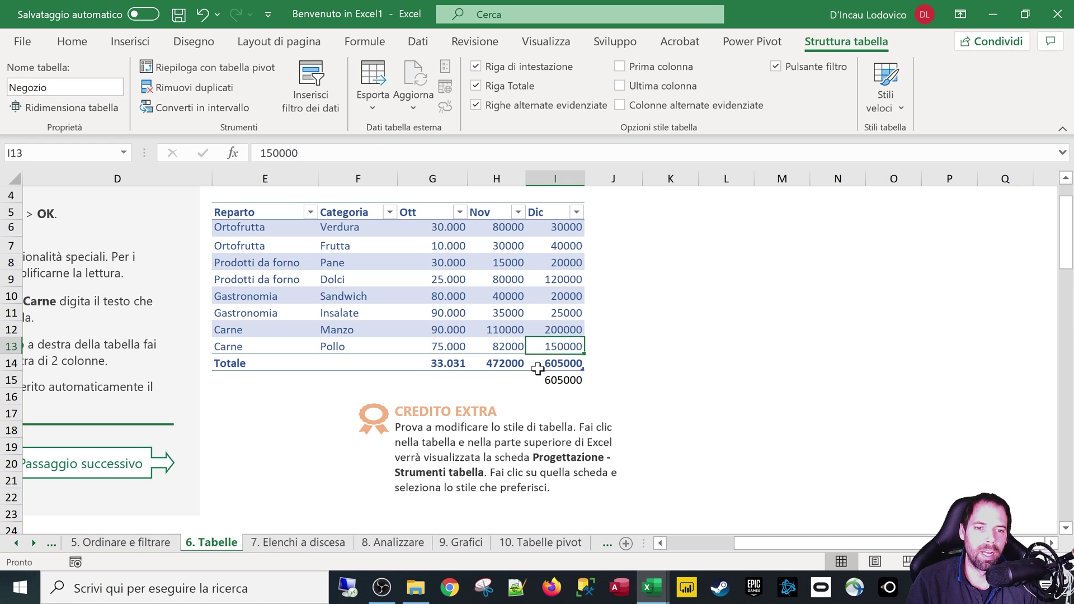
left_click(560, 364)
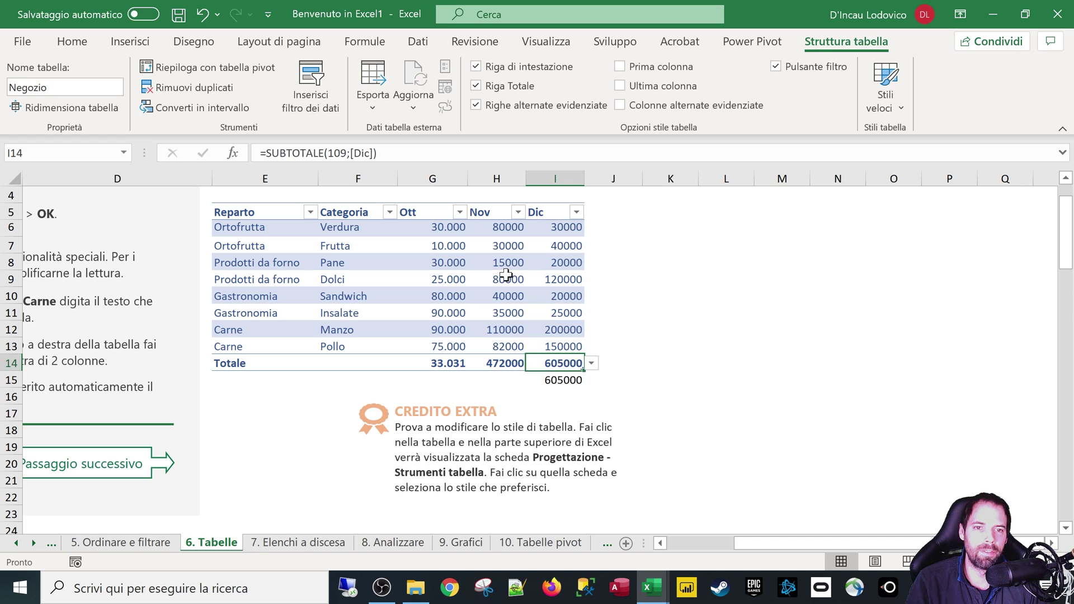
left_click(310, 213)
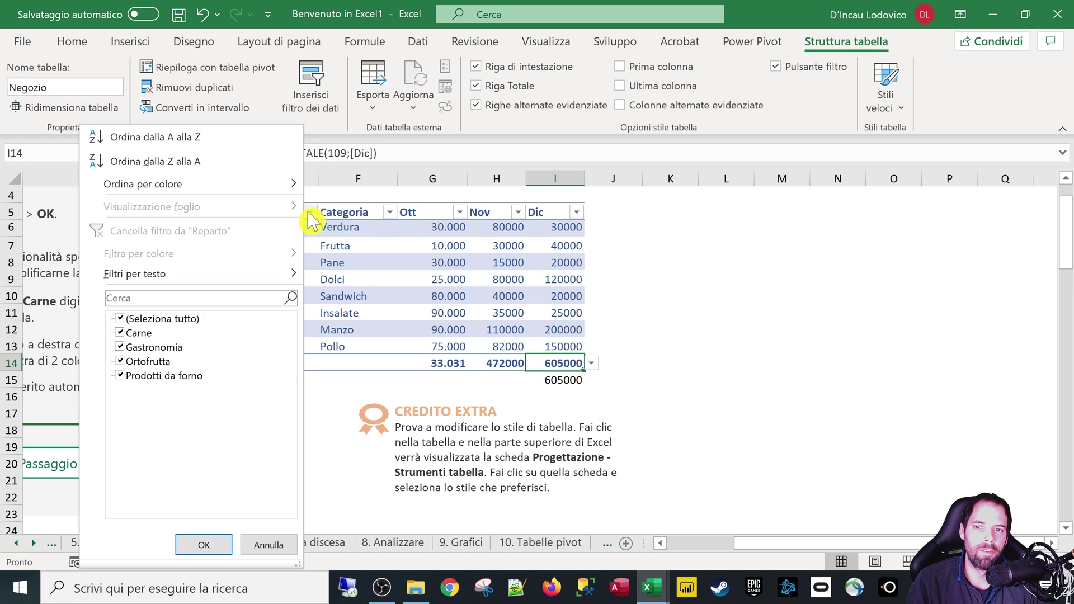
left_click(119, 319)
left_click(120, 361)
left_click(204, 545)
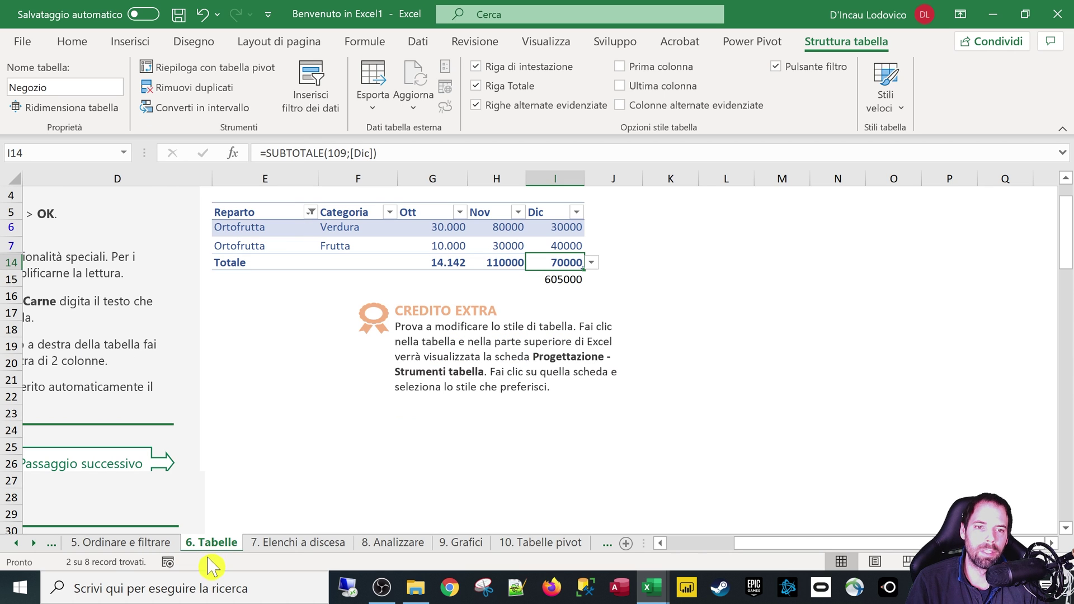
left_click(555, 284)
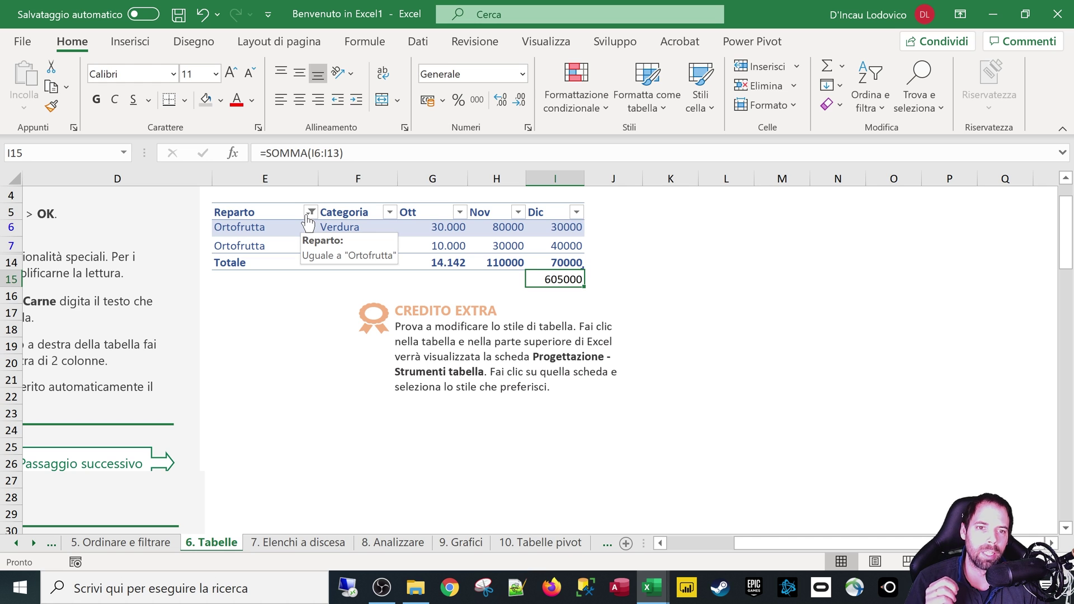
left_click(547, 264)
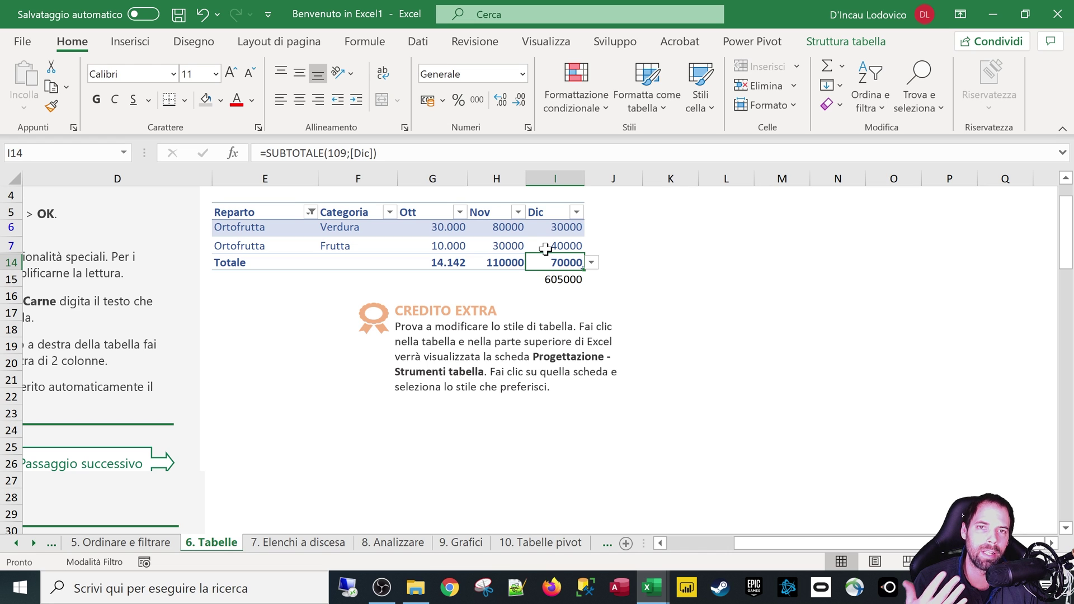
- Change the Nov total in H14 from Somma to Max
left_click(490, 267)
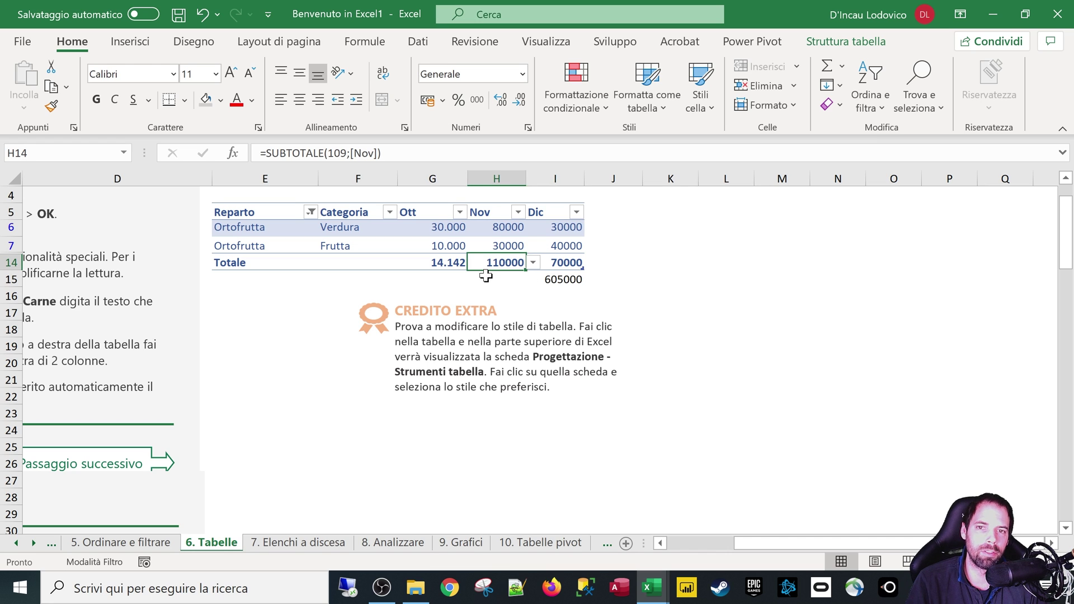
left_click(533, 262)
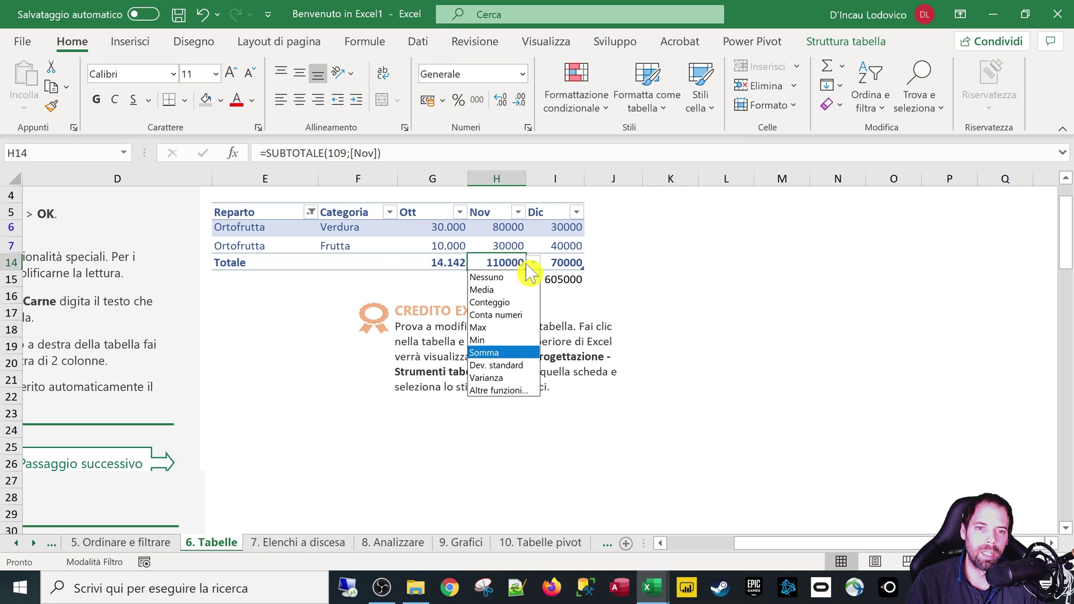
left_click(486, 351)
left_click(533, 262)
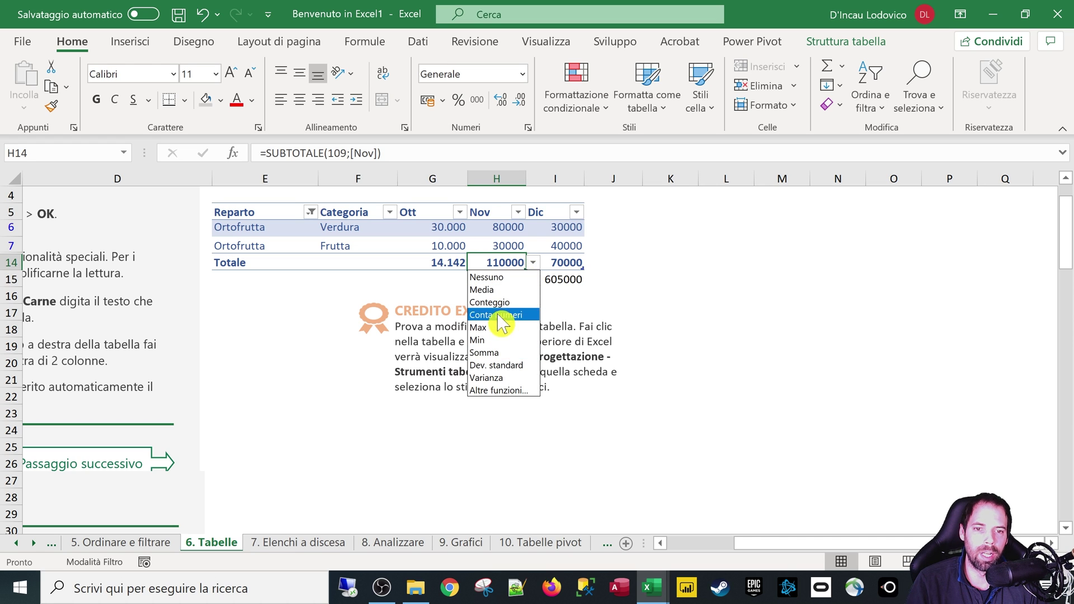
left_click(492, 326)
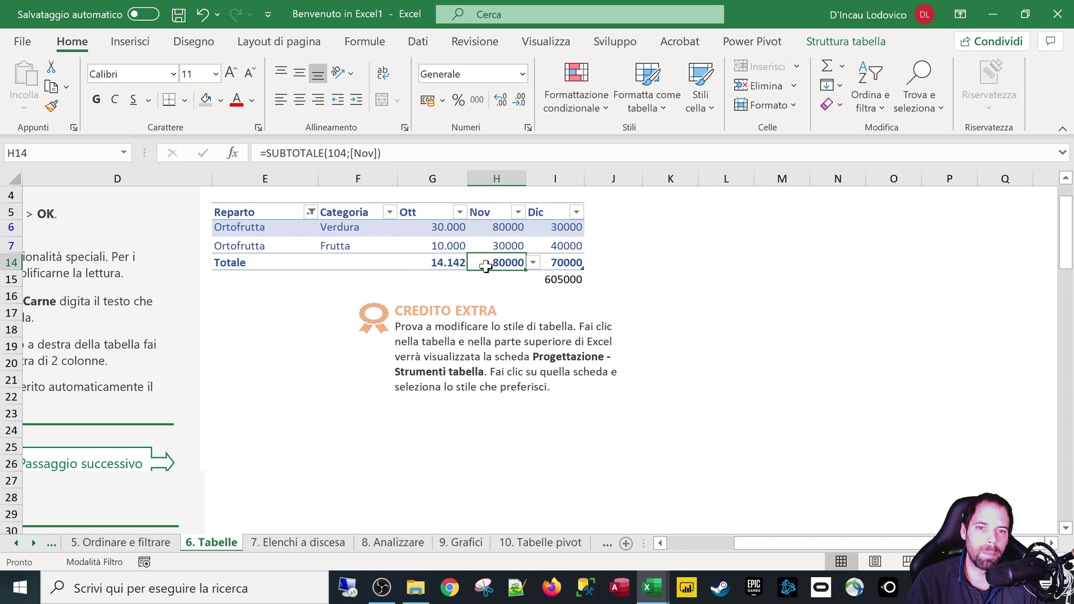
left_click(431, 263)
left_click(364, 263)
left_click(442, 263)
left_click(493, 263)
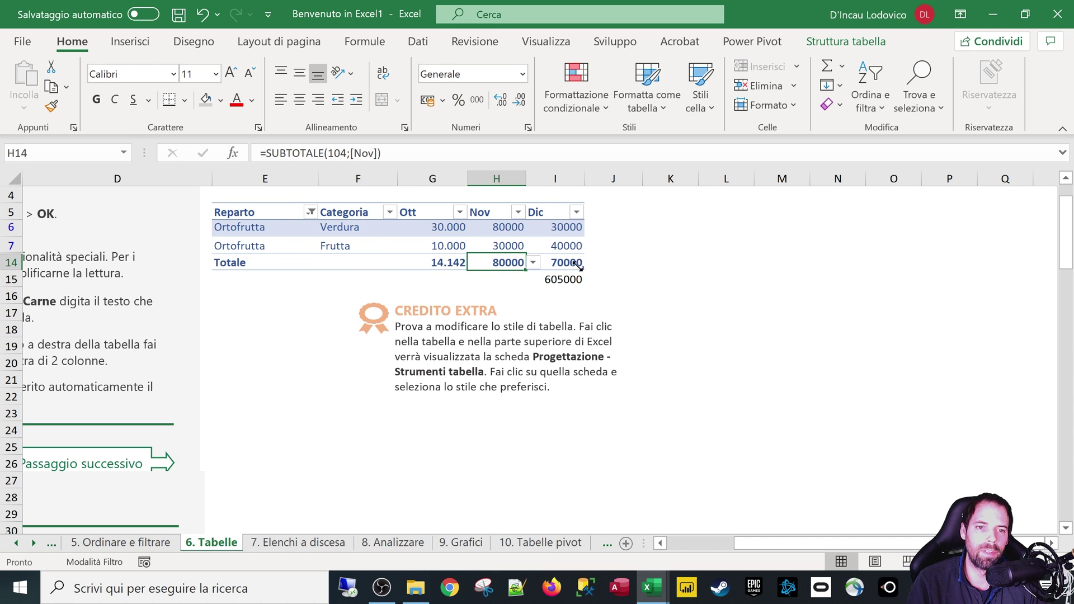
- Clear the Reparto filter so all eight rows return and the Dic total reads 605000 again
left_click(565, 265)
left_click(310, 212)
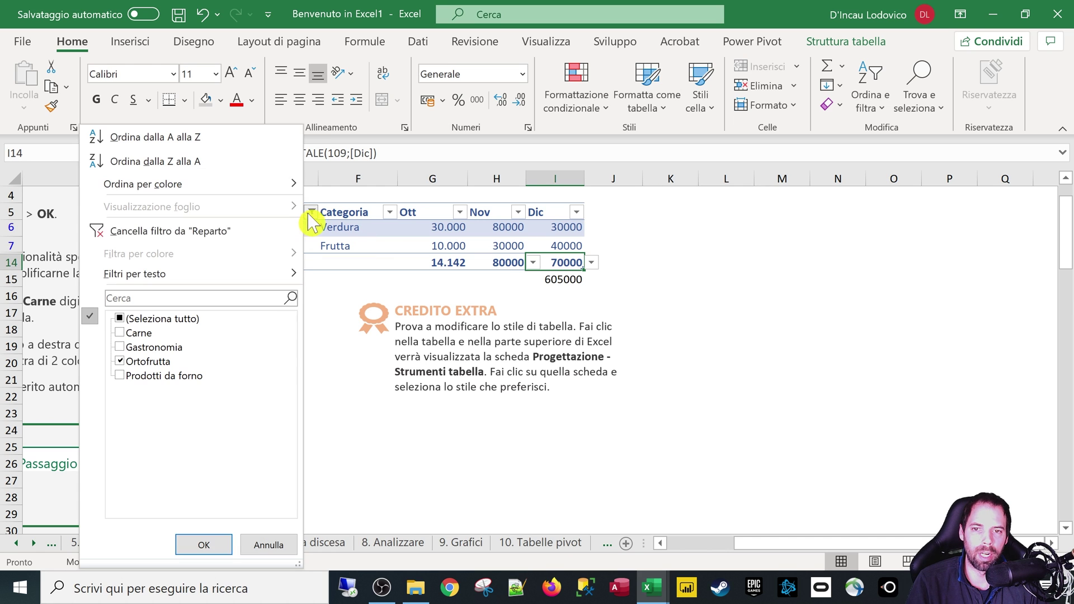
left_click(126, 229)
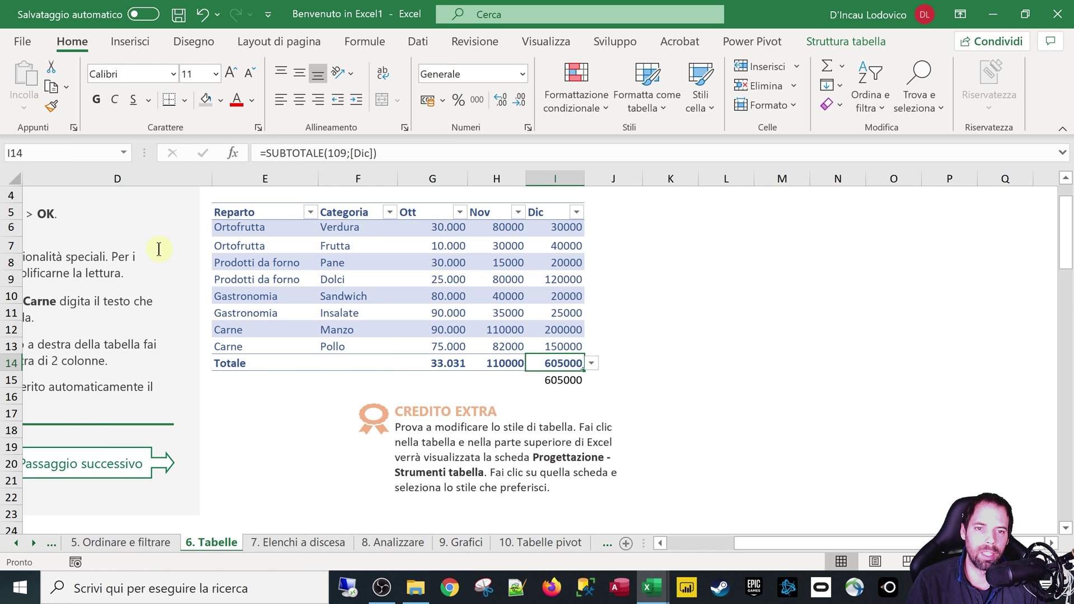
left_click(644, 315)
left_click(538, 381)
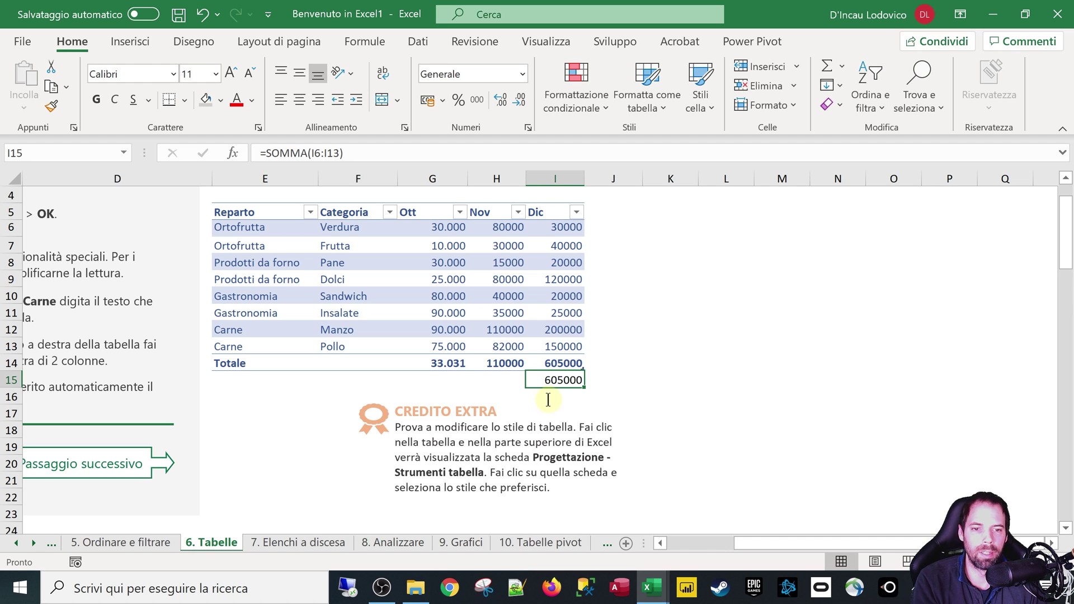
- Delete the sum in I15 and start replacing the I14 formula with SOMMA over the Dic column
key("Delete")
left_click(552, 364)
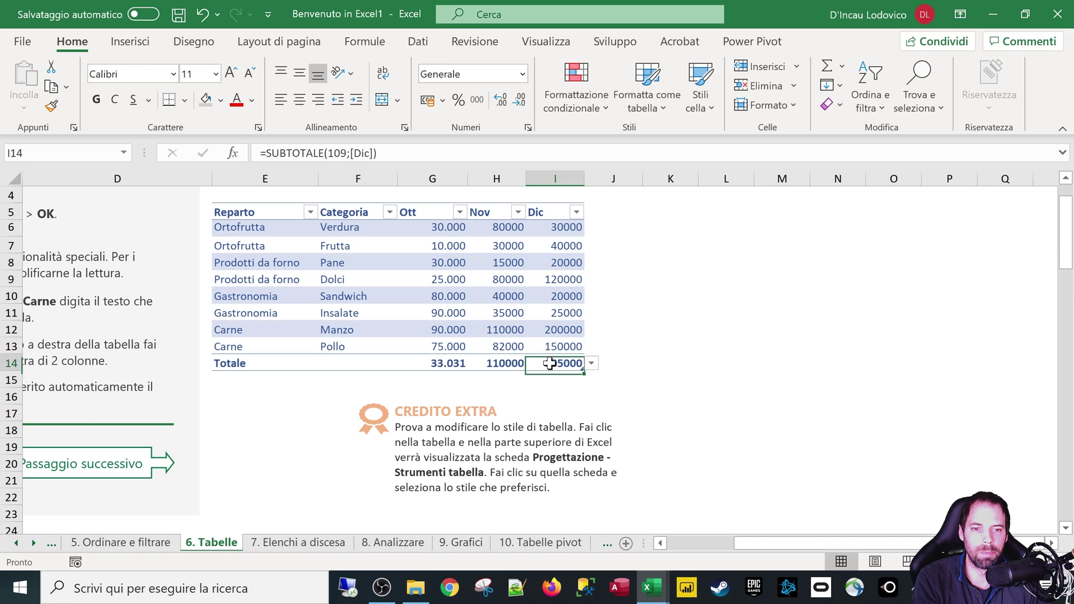
left_click(361, 156)
left_click_drag(360, 156, 272, 155)
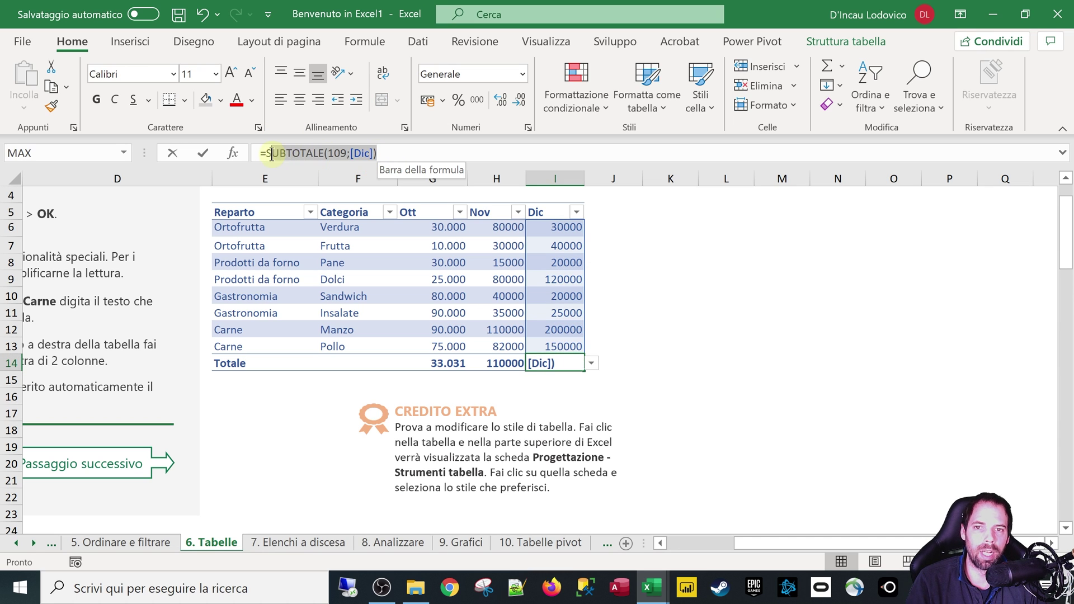
type("somma")
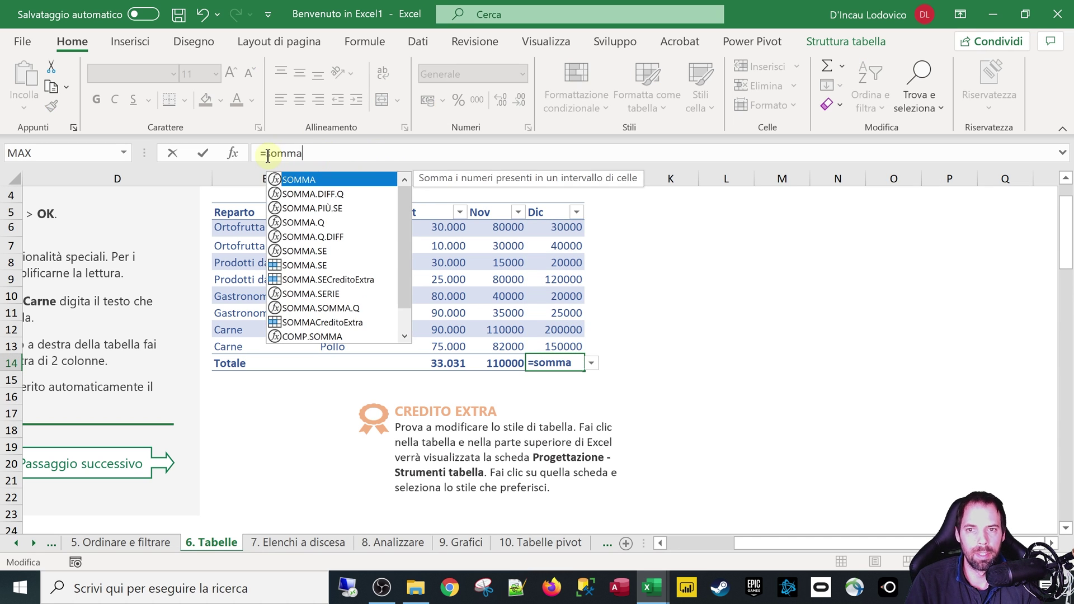
type("(")
left_click(558, 230)
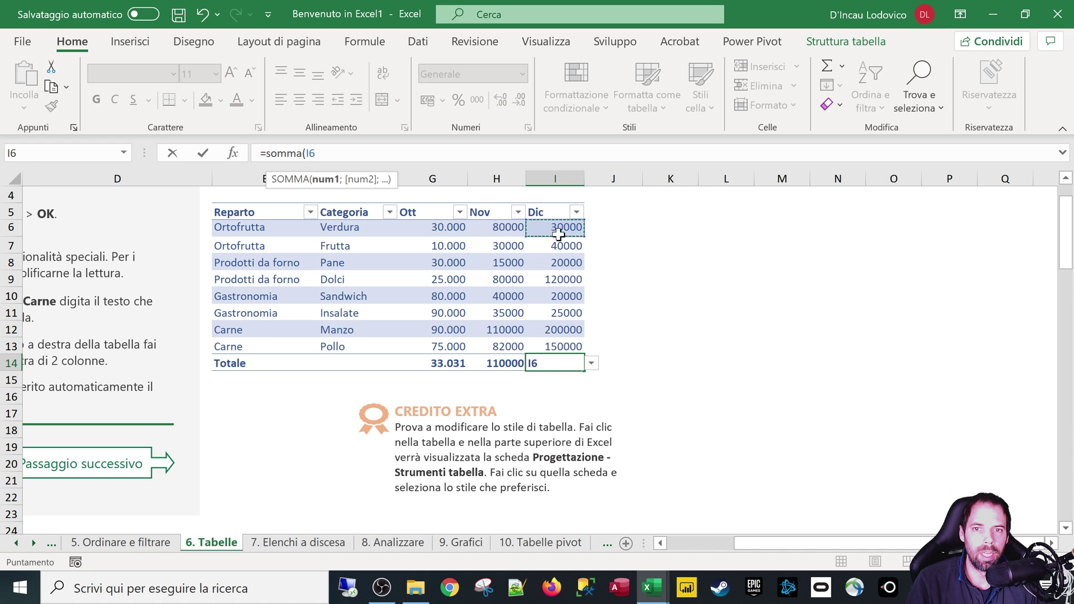
left_click_drag(558, 234, 548, 345)
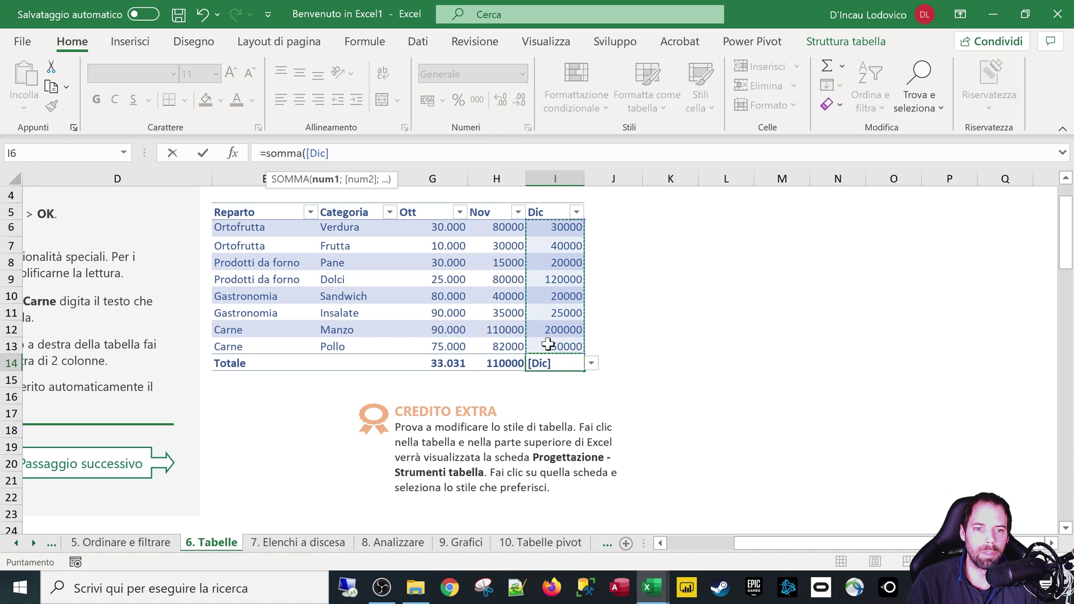
- Complete and commit =SOMMA([Dic]) in I14, showing 605000
left_click(334, 155)
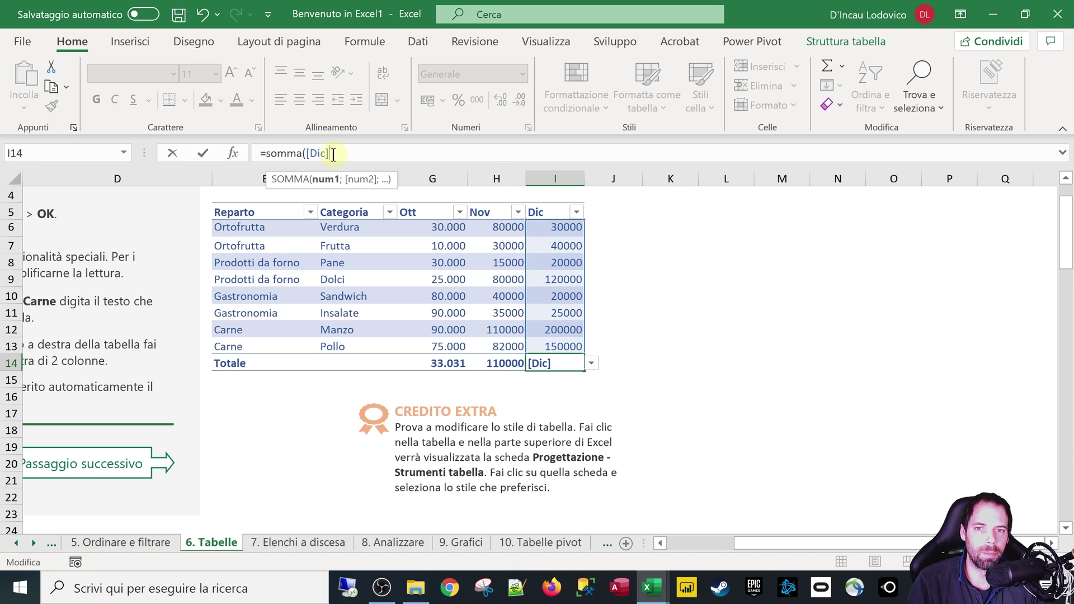
type(")")
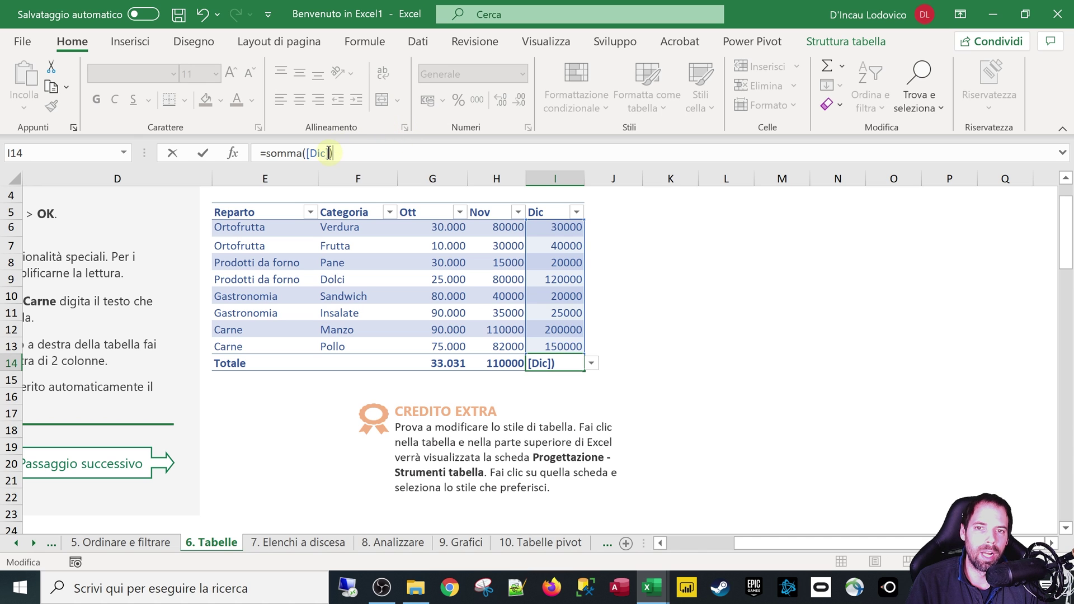
left_click(329, 152)
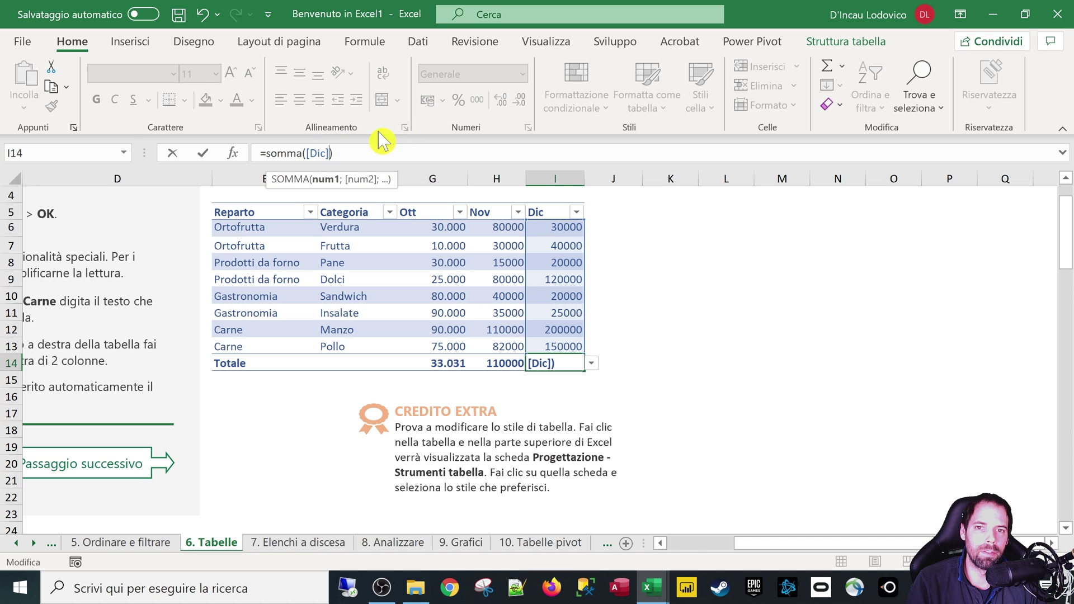
left_click(351, 152)
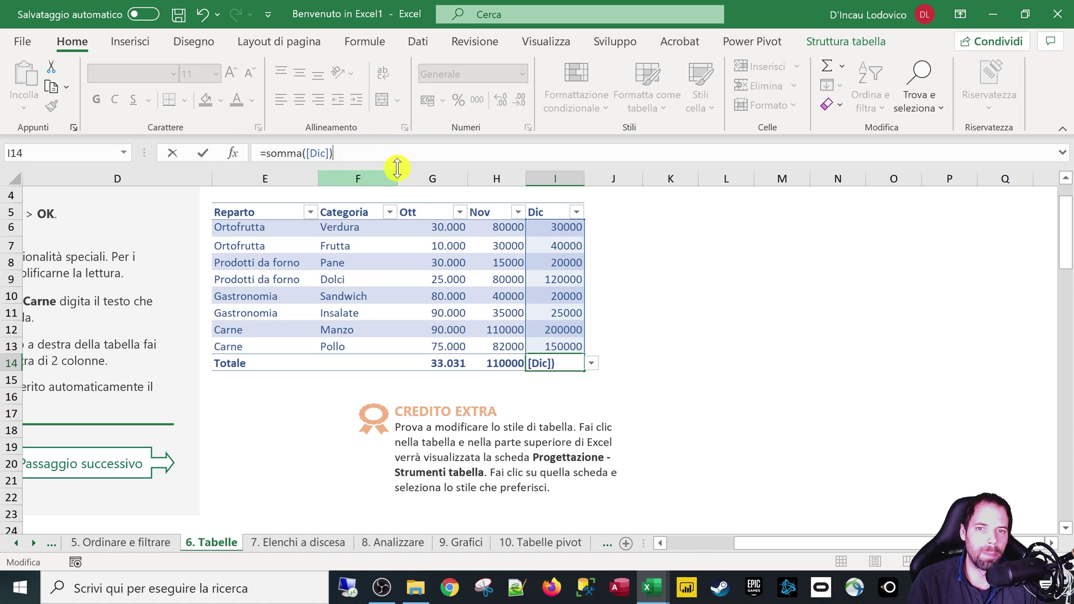
key("Return")
- Briefly filter Reparto to Ortofrutta, undo the filter with Ctrl+Z, and show the table design options
key("Up")
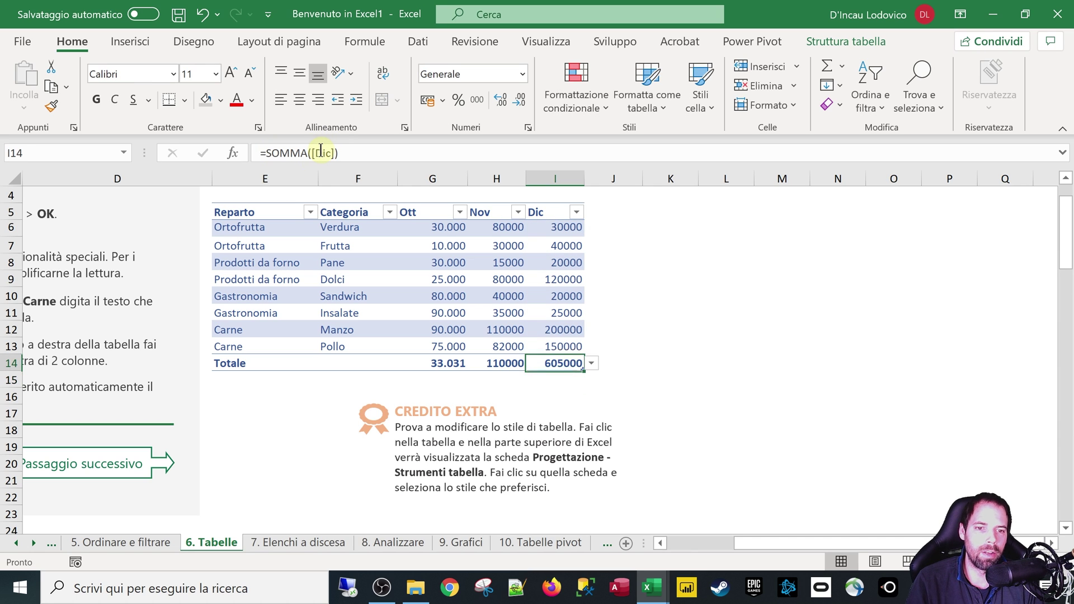
left_click(310, 212)
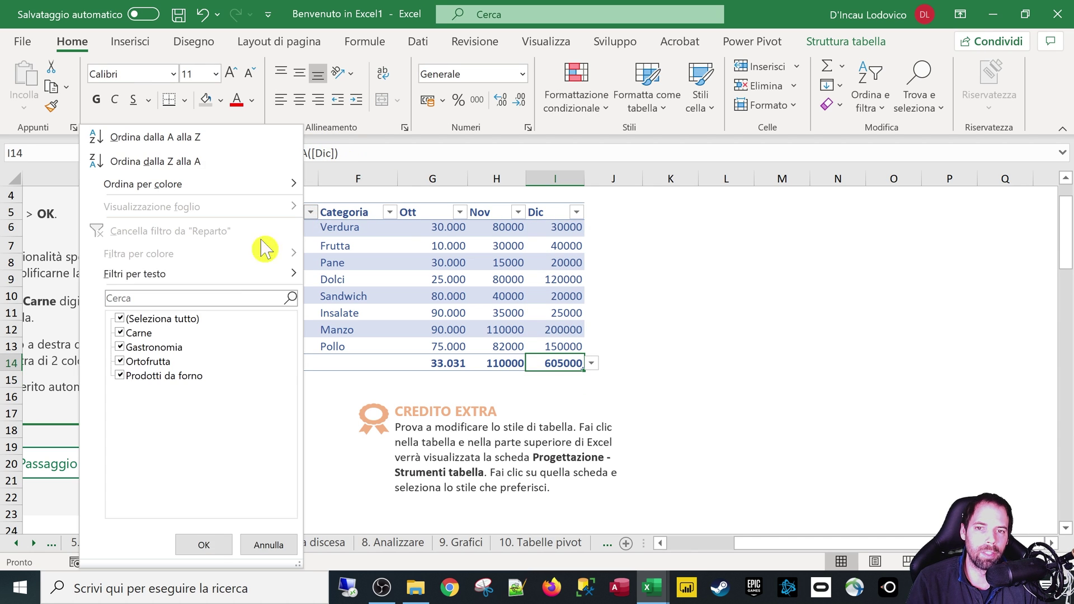
left_click(119, 318)
left_click(120, 362)
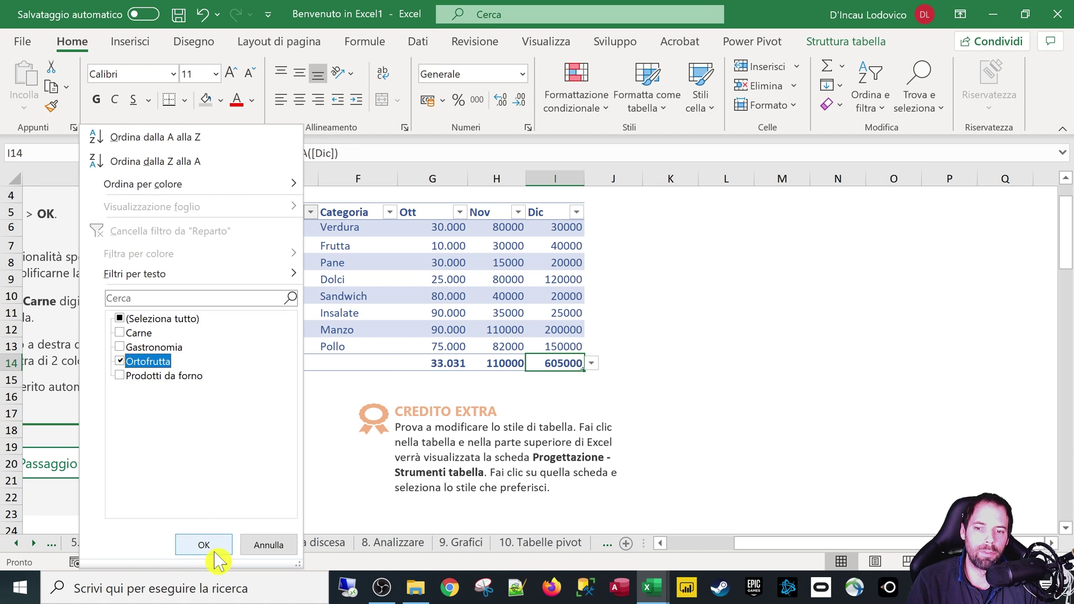
left_click(204, 545)
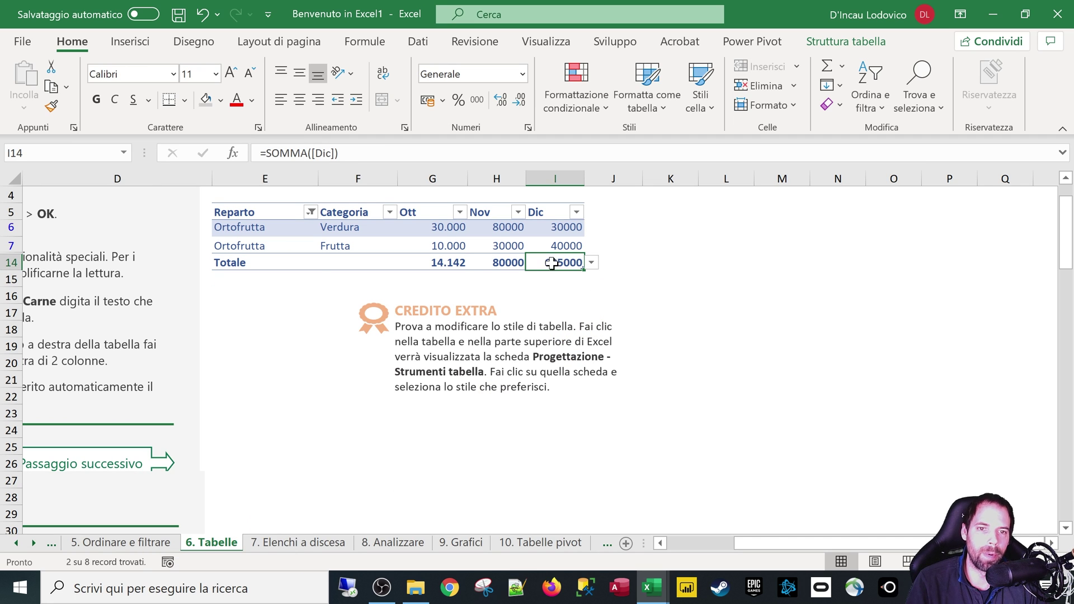
key("ctrl+z")
left_click(393, 314)
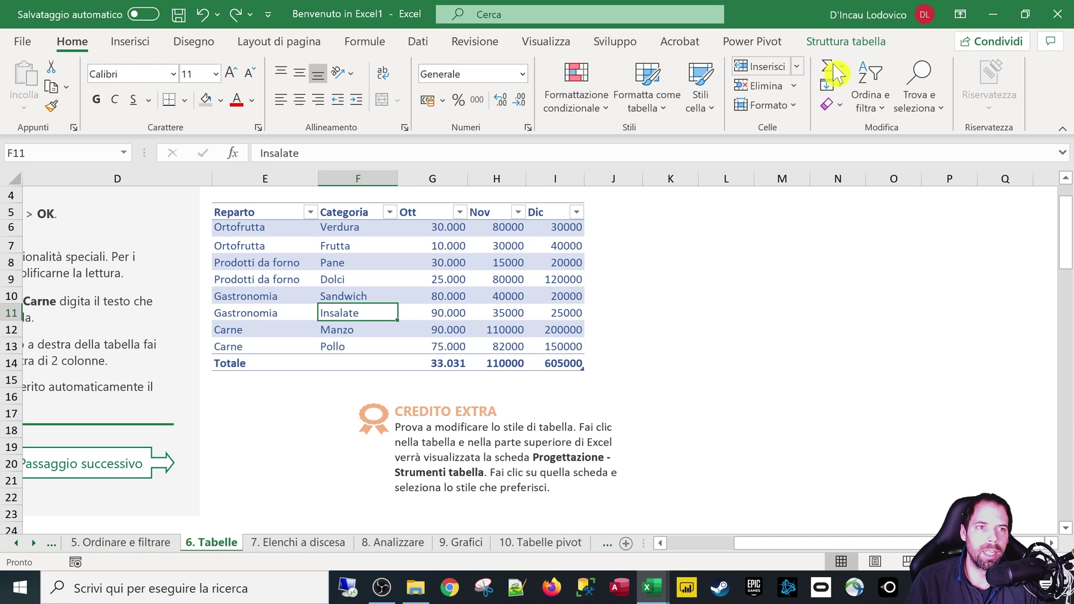
left_click(844, 41)
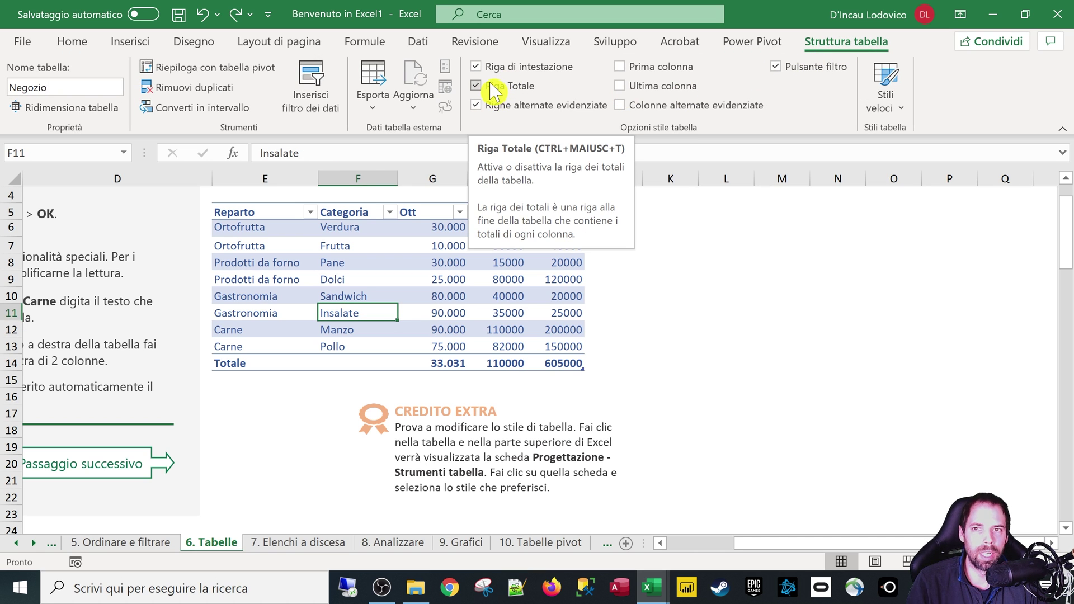
- Scroll down to the ColonneCalcolate table and select the first Totale cell, J34
left_click(350, 260)
scroll(347, 291, "down", 5)
scroll(358, 302, "down", 2)
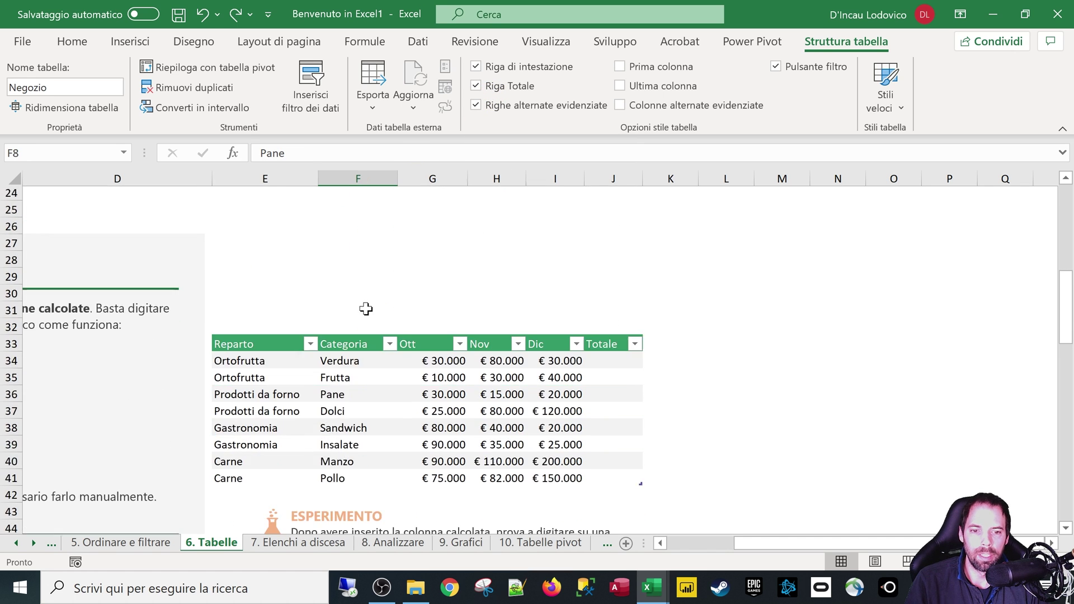
scroll(366, 309, "down", 2)
scroll(366, 306, "down", 1)
left_click(613, 246)
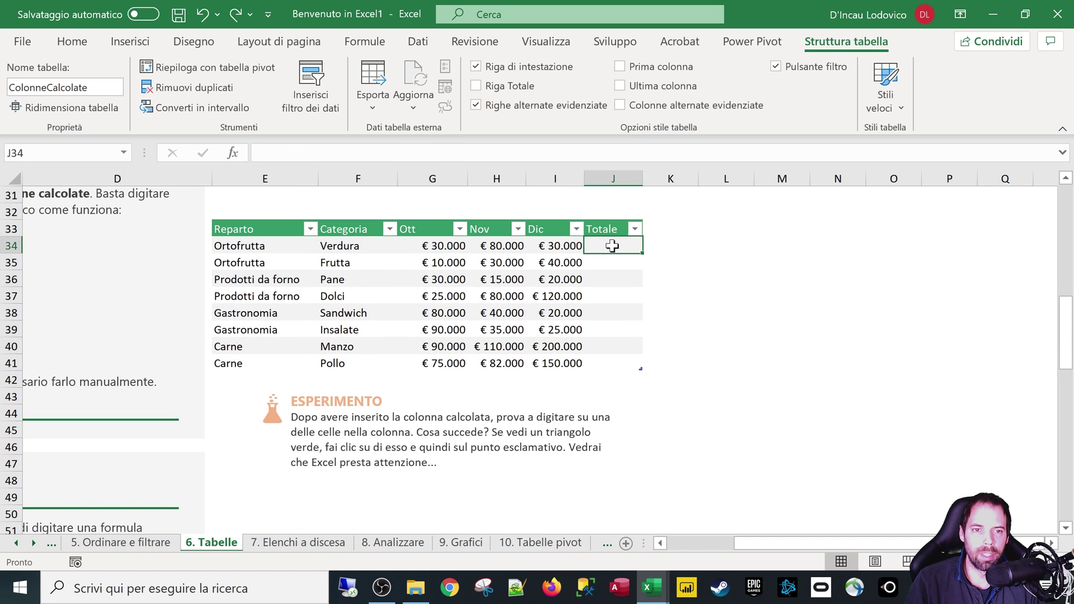
scroll(342, 349, "up", 1)
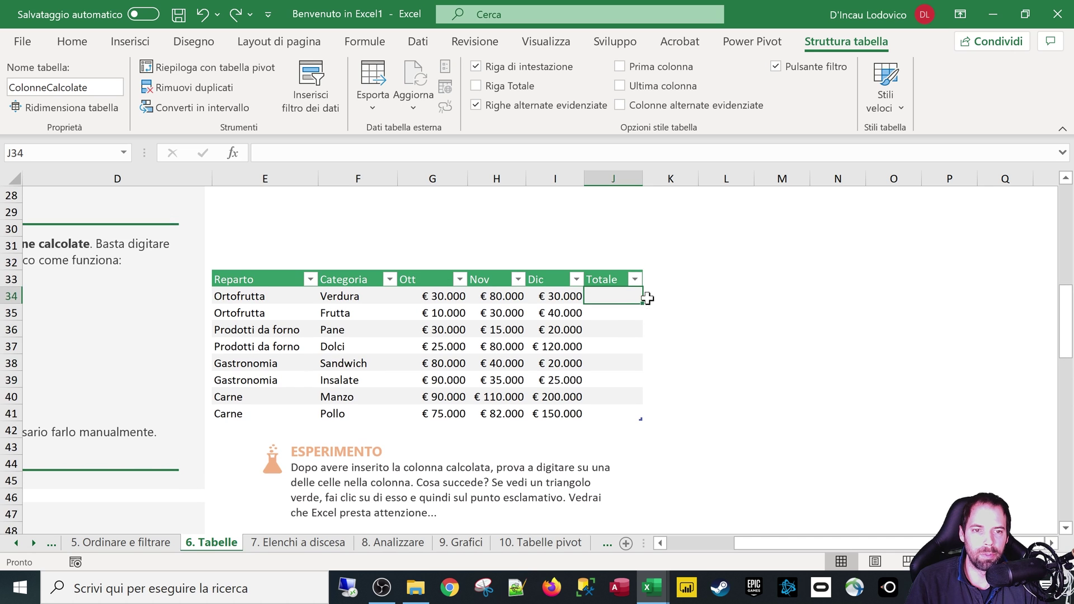
left_click(608, 277)
left_click(605, 296)
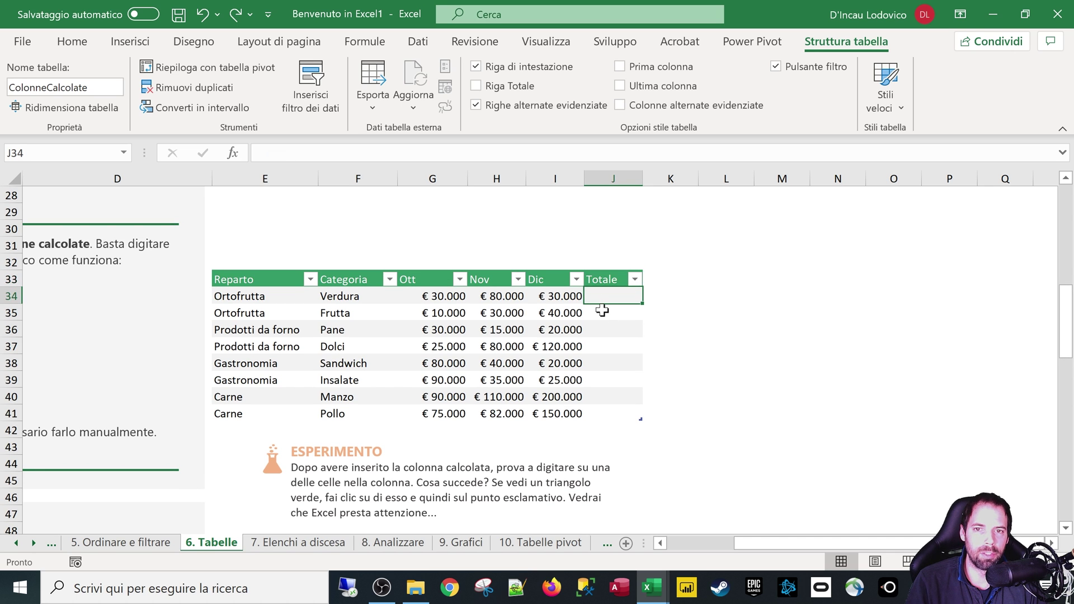
mouse_move(780, 547)
left_mouse_down()
mouse_move(722, 562)
mouse_move(736, 563)
left_mouse_up()
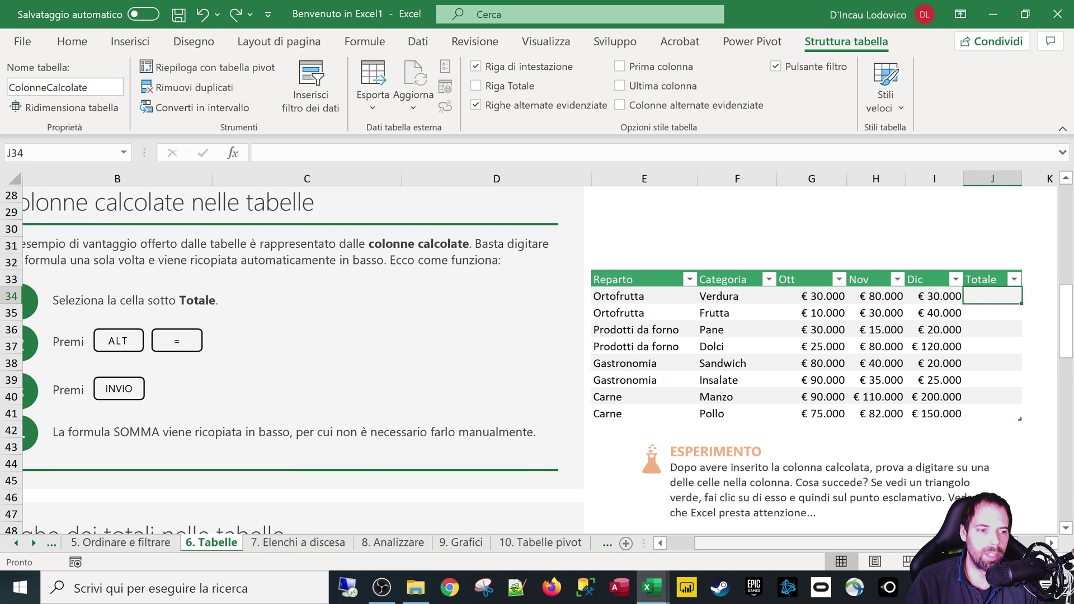
left_click_drag(918, 542, 946, 542)
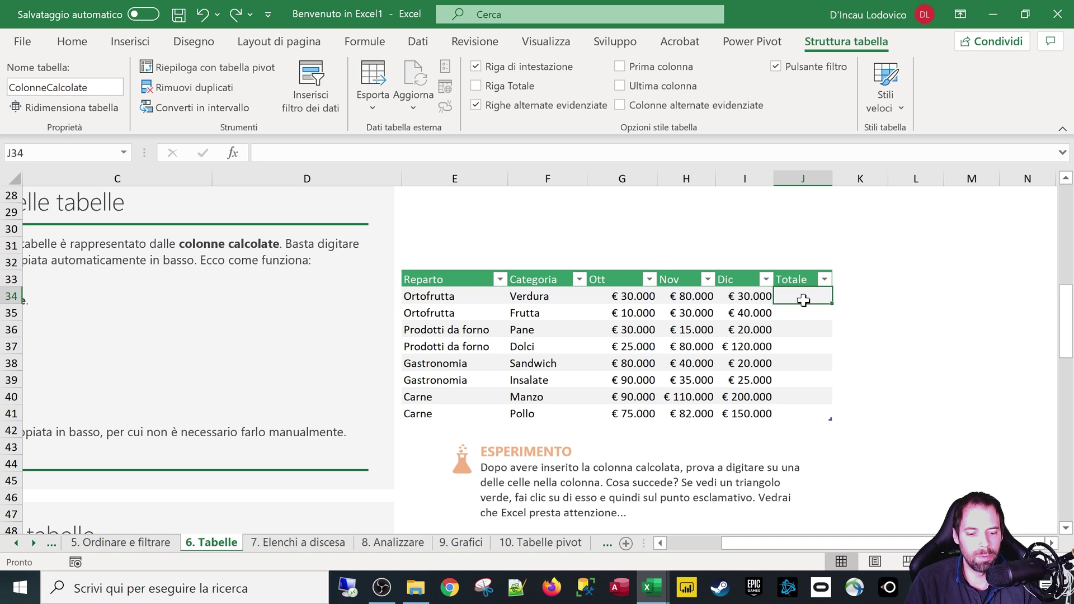
- Use AutoSum to fill Totale with each row's Ott–Dic sum, € 140.000 to € 307.000
key("alt+equal")
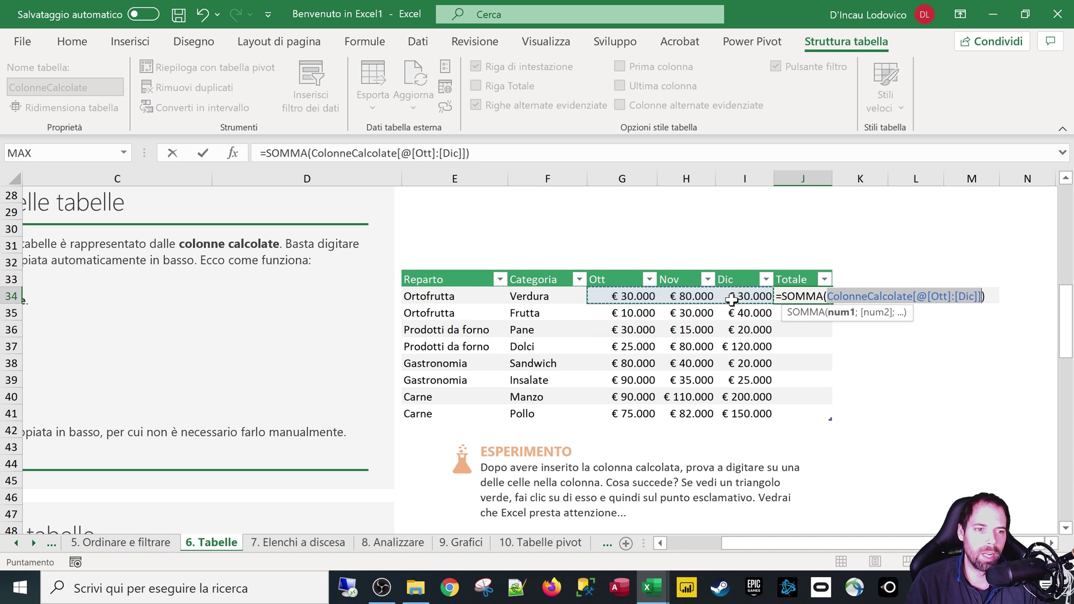
key("Return")
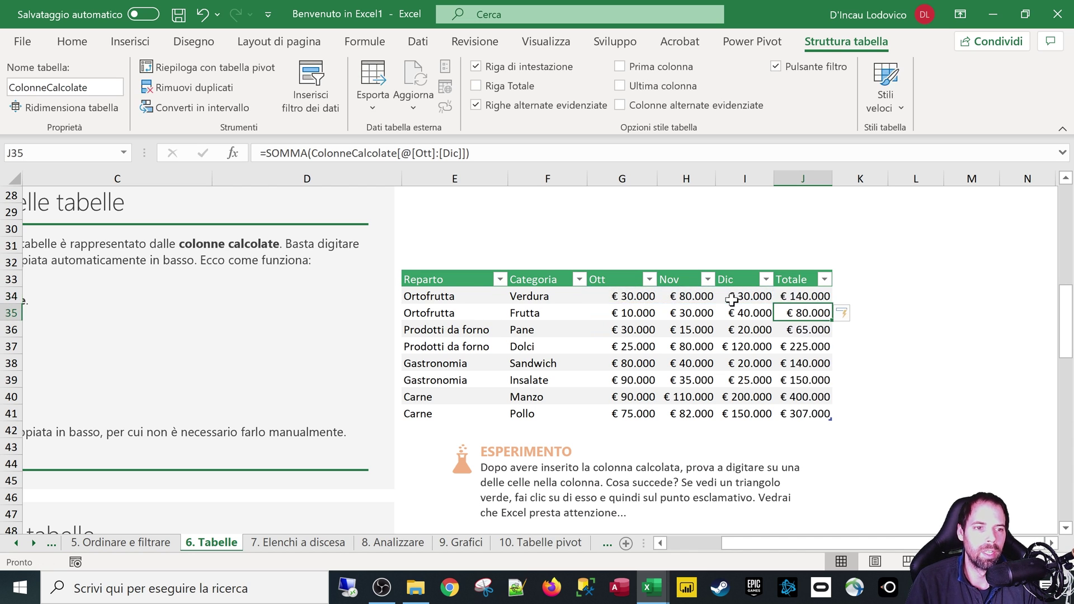
key("Up")
key("Down")
key("Up")
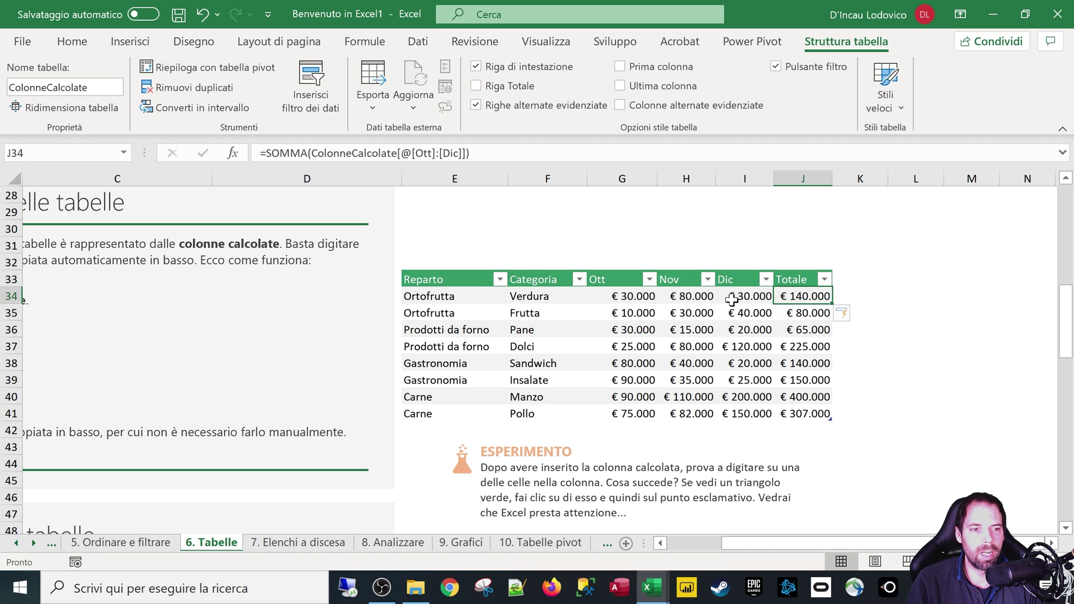
key("Down")
key("Down")
key("Down")
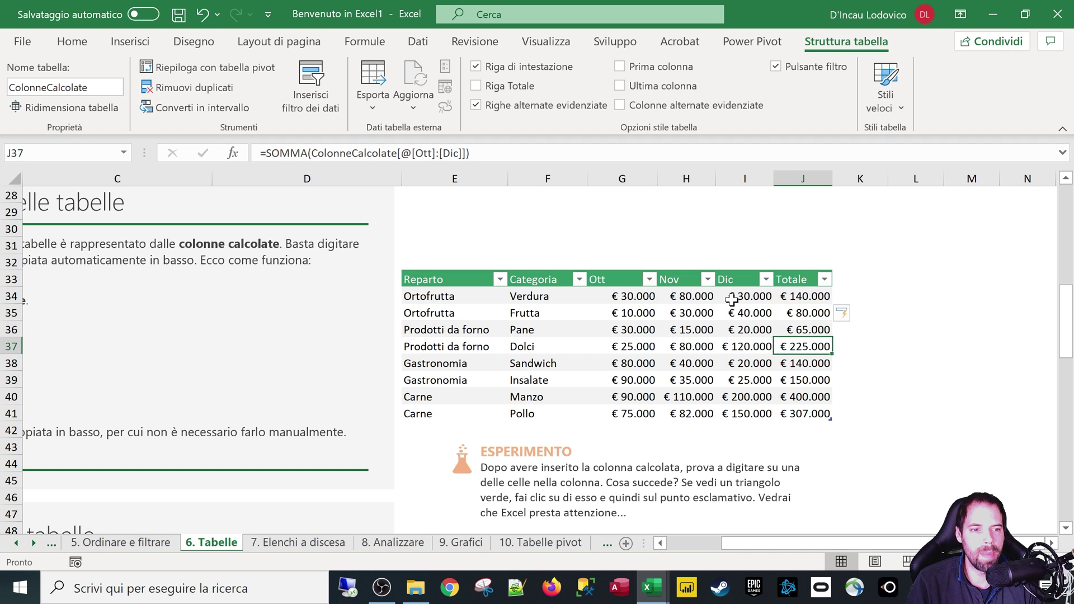
key("Down")
key("Down")
key("Down")
key("Up")
key("Up")
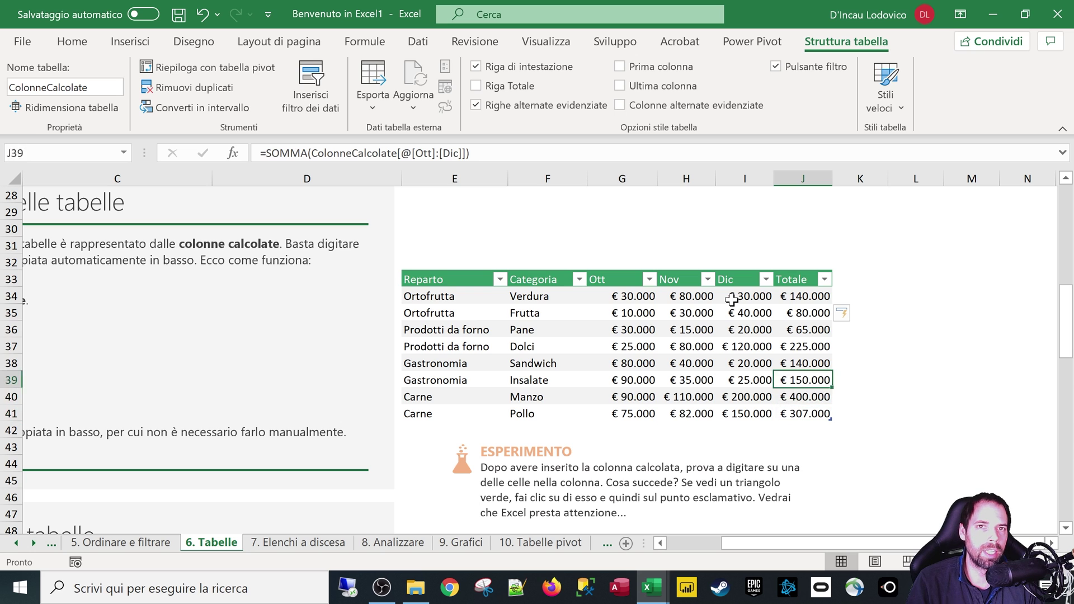
key("Up")
key("Up")
left_click(922, 300)
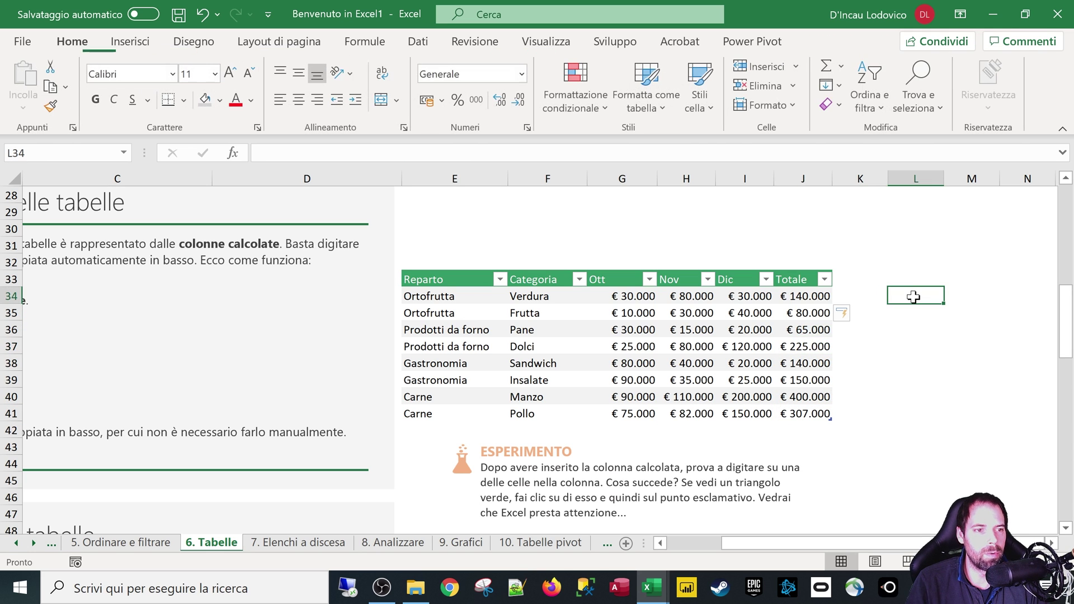
type("=somma")
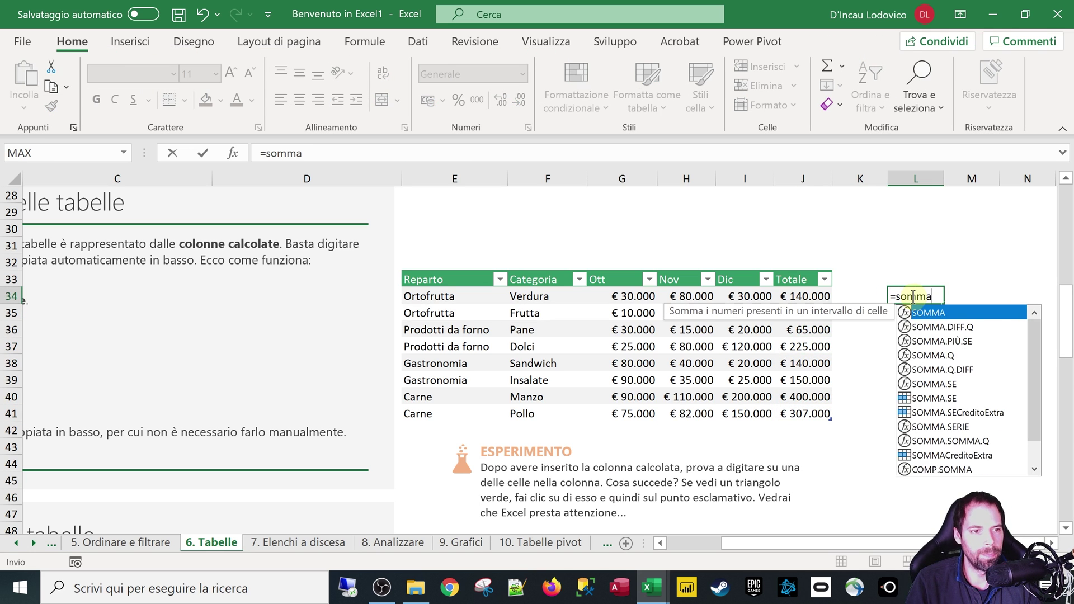
type("(")
left_click_drag(609, 296, 734, 296)
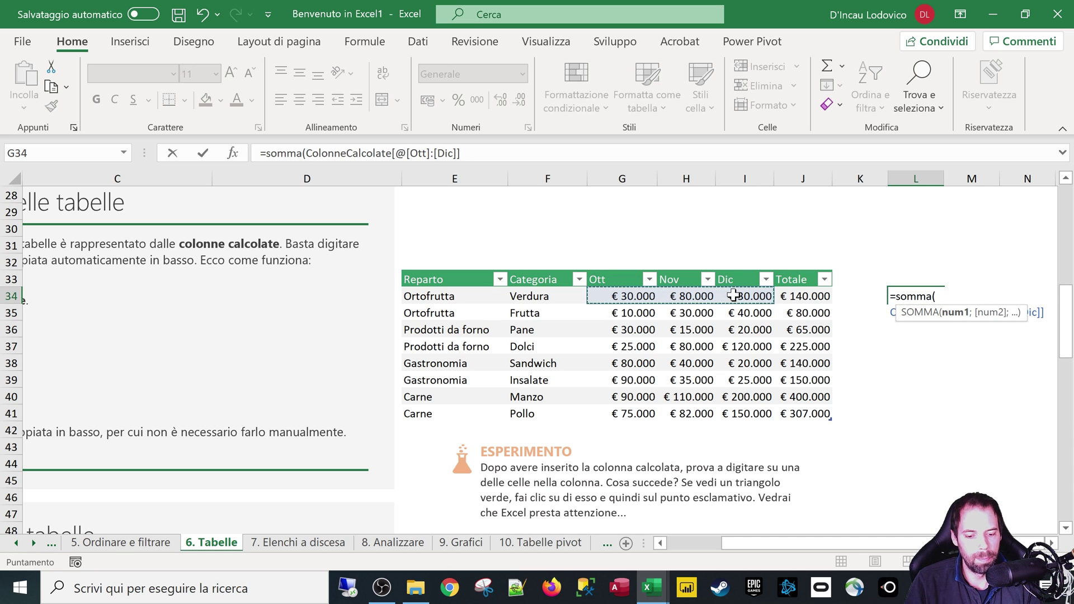
type(")")
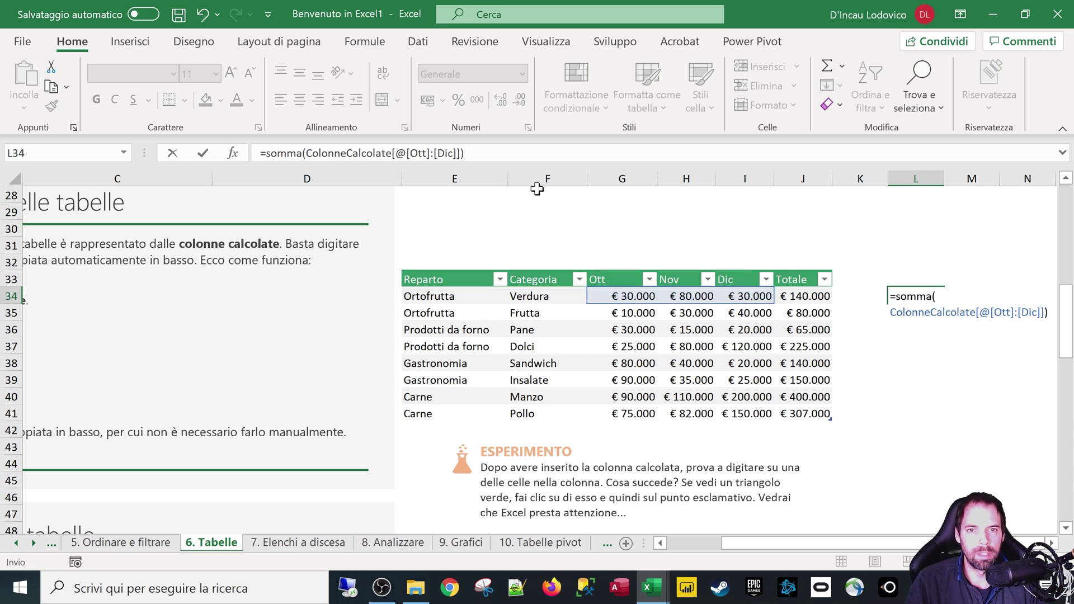
key("Return")
key("Up")
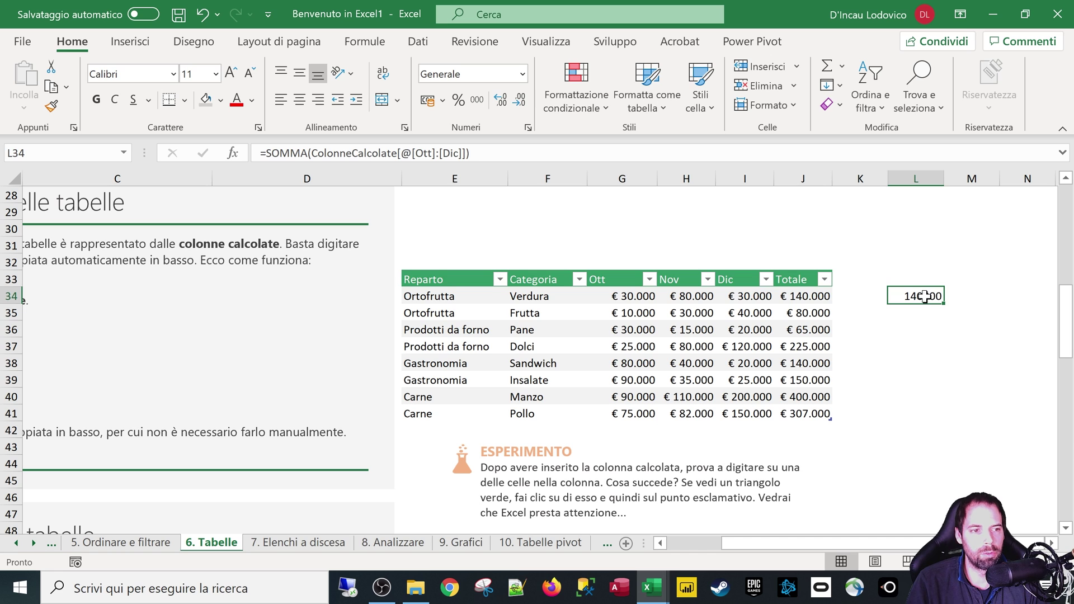
left_click_drag(942, 304, 942, 420)
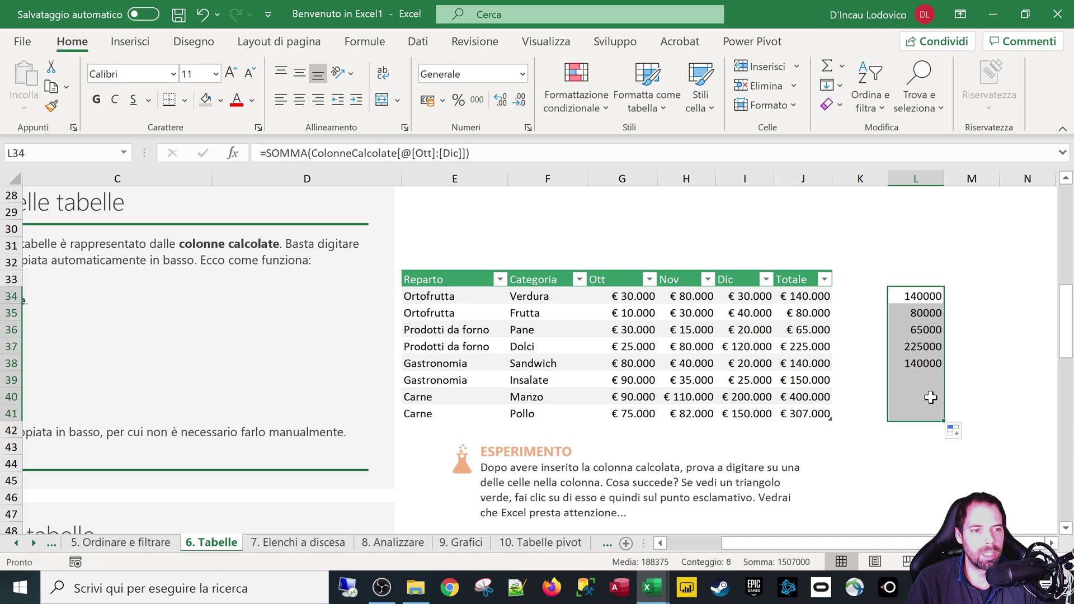
left_click(933, 363)
double_click(933, 363)
double_click(923, 346)
left_click(923, 313)
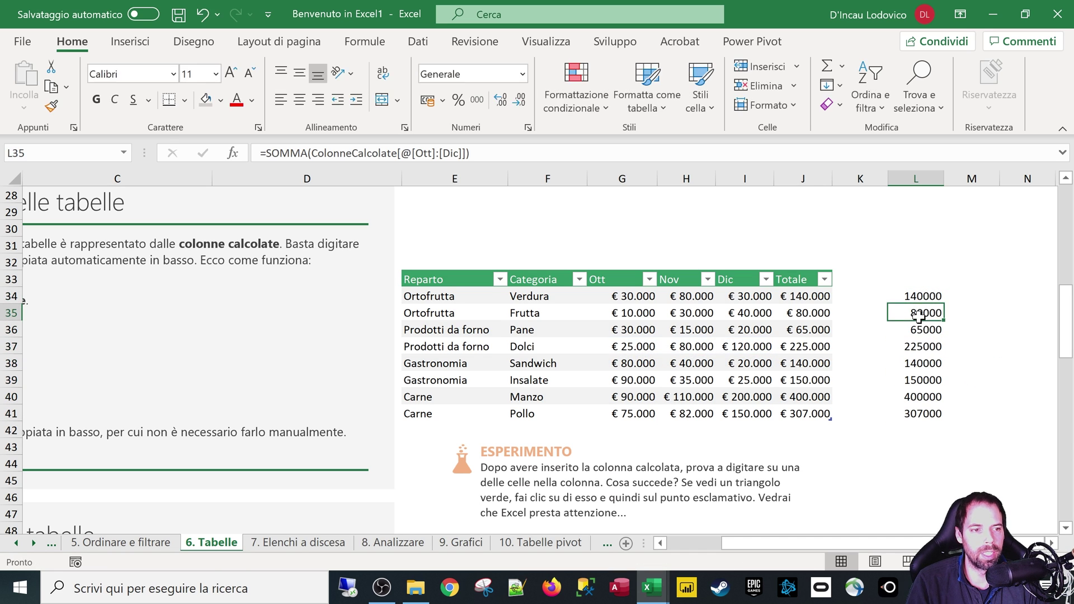
double_click(923, 313)
key("Escape")
left_click_drag(927, 256, 906, 439)
key("Delete")
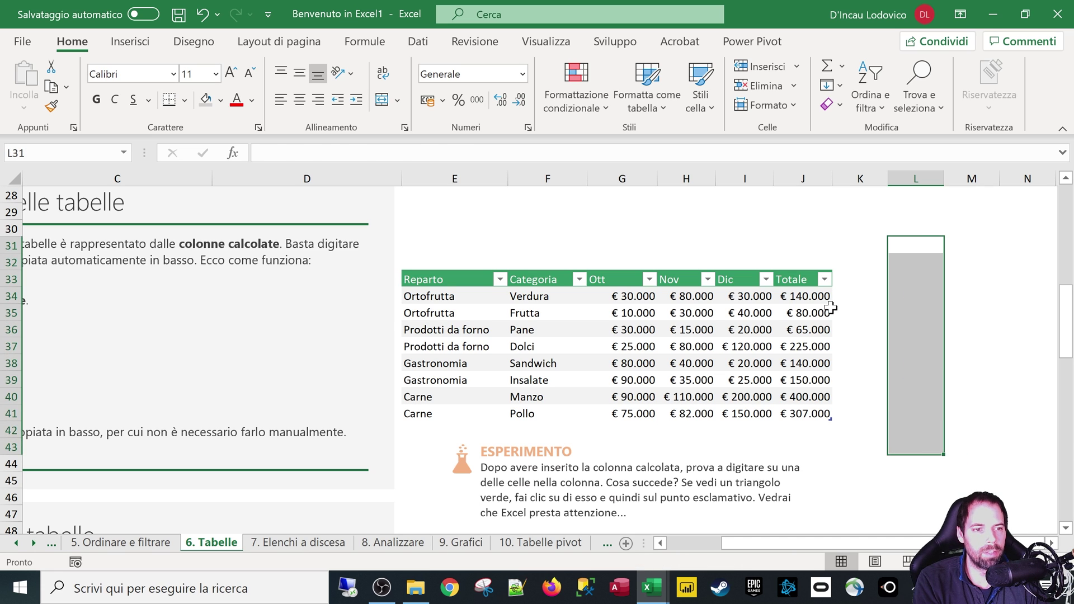
left_click(817, 295)
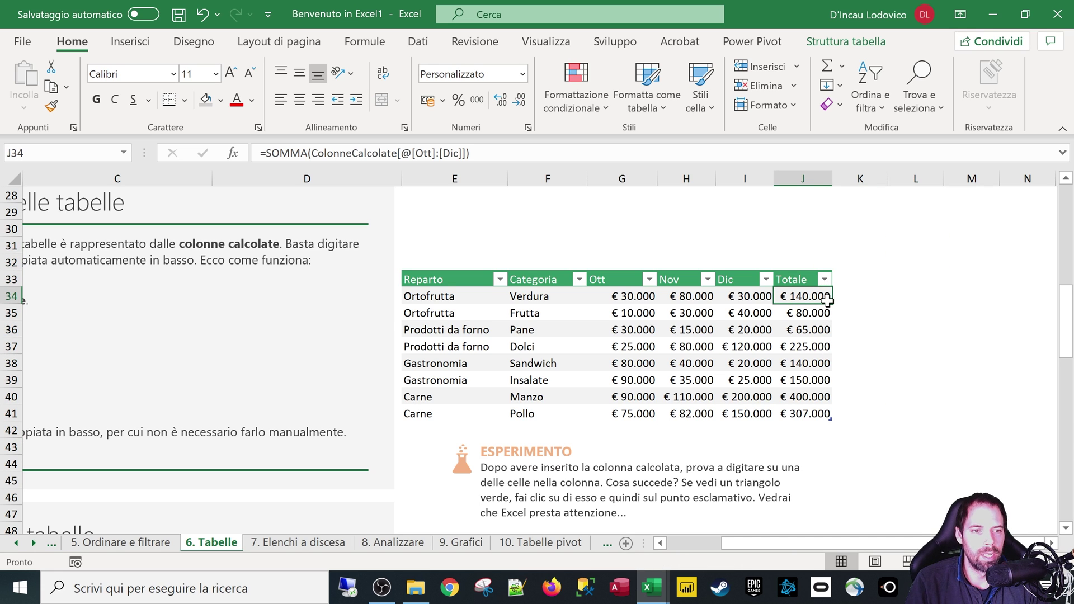
- Enter =SOMMA(ColonneCalcolate[@[Ott]:[Dic]]) in J34 so the whole Totale column fills automatically
type("=so")
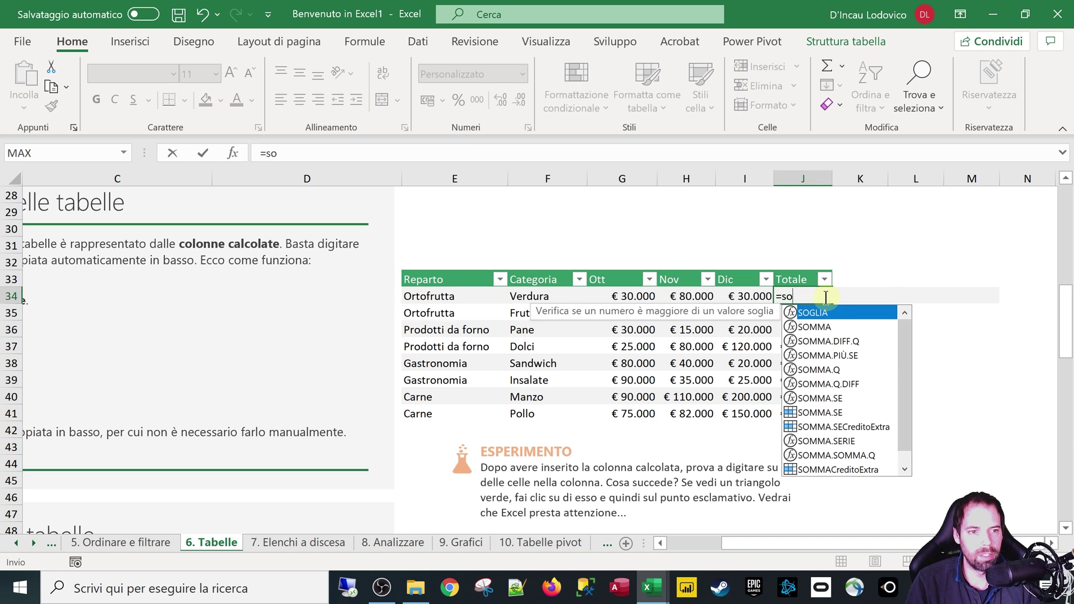
type("mma")
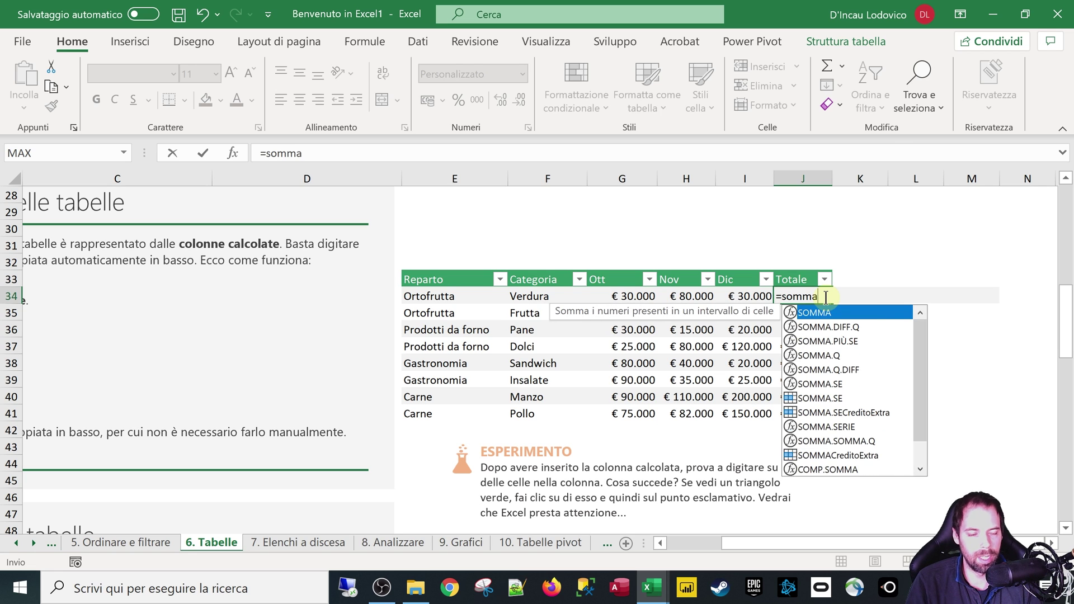
type("(")
left_click_drag(621, 296, 750, 296)
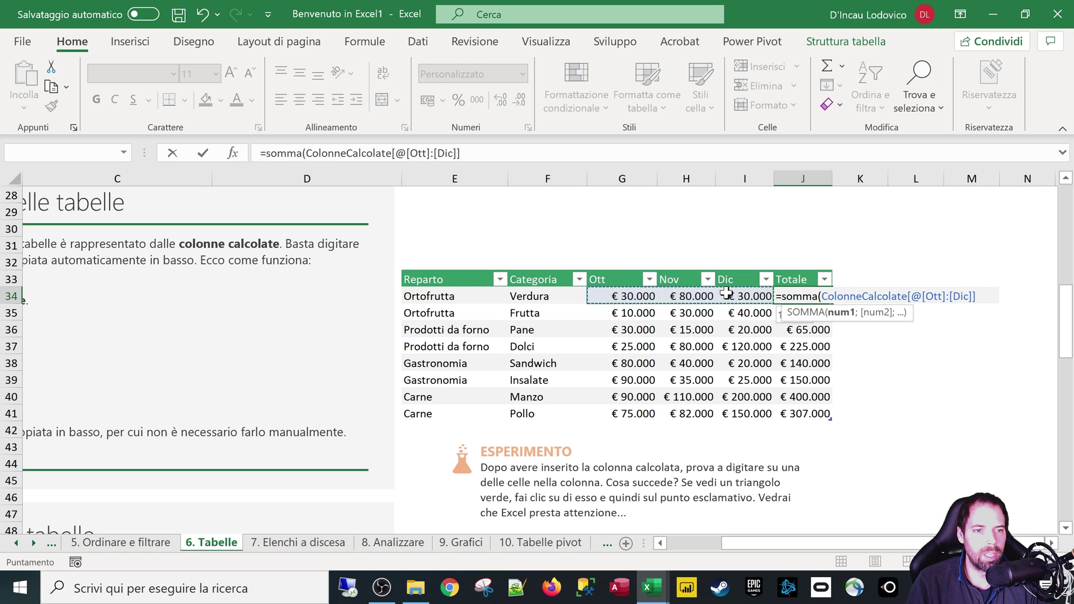
type(")")
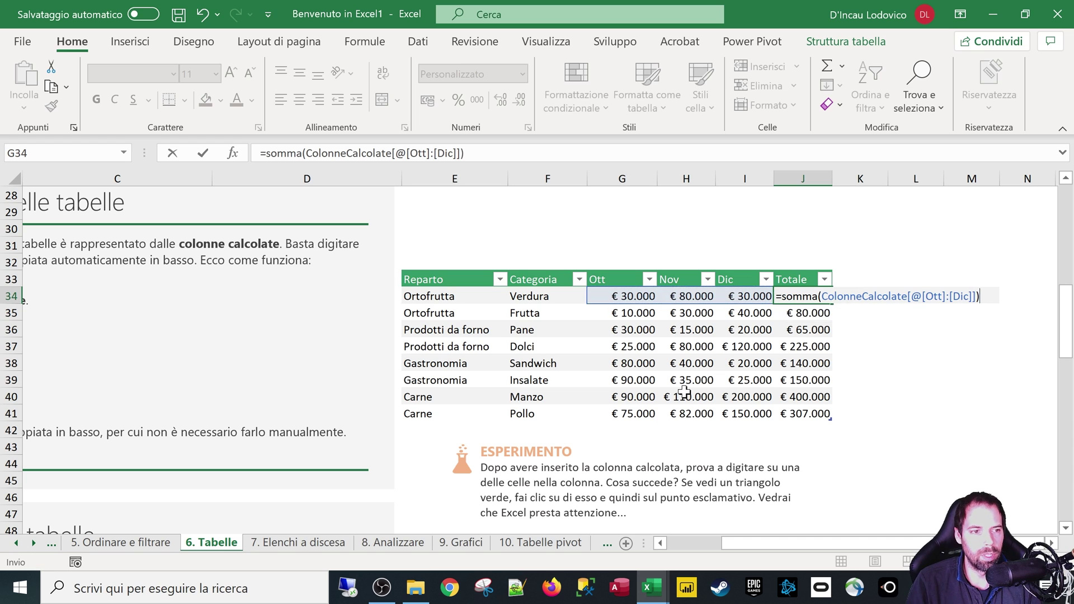
key("Return")
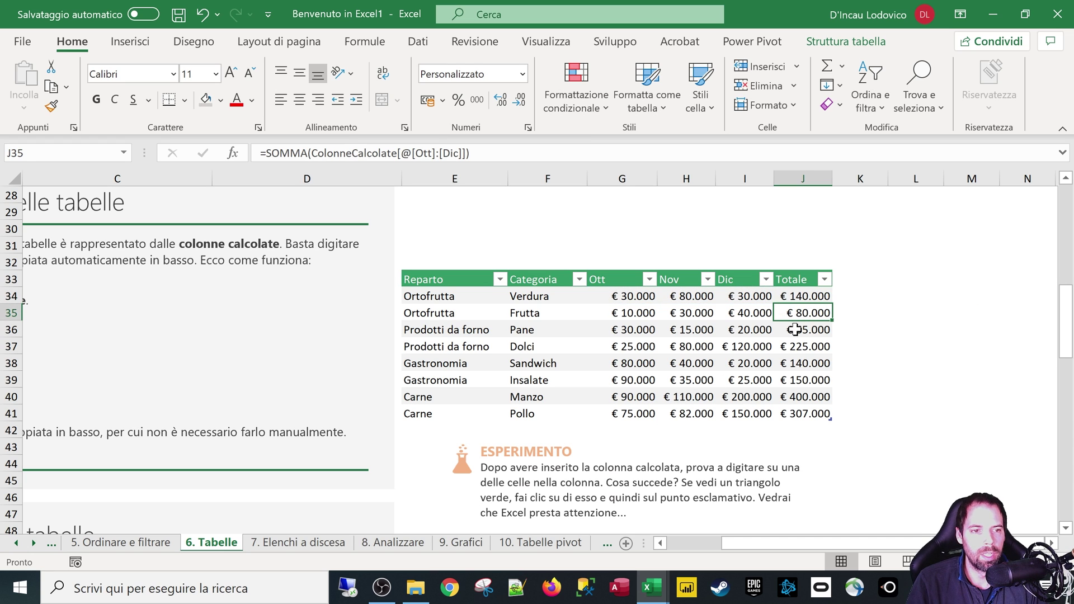
key("Down")
key("Down")
key("Down")
key("Down")
key("Down")
key("Down")
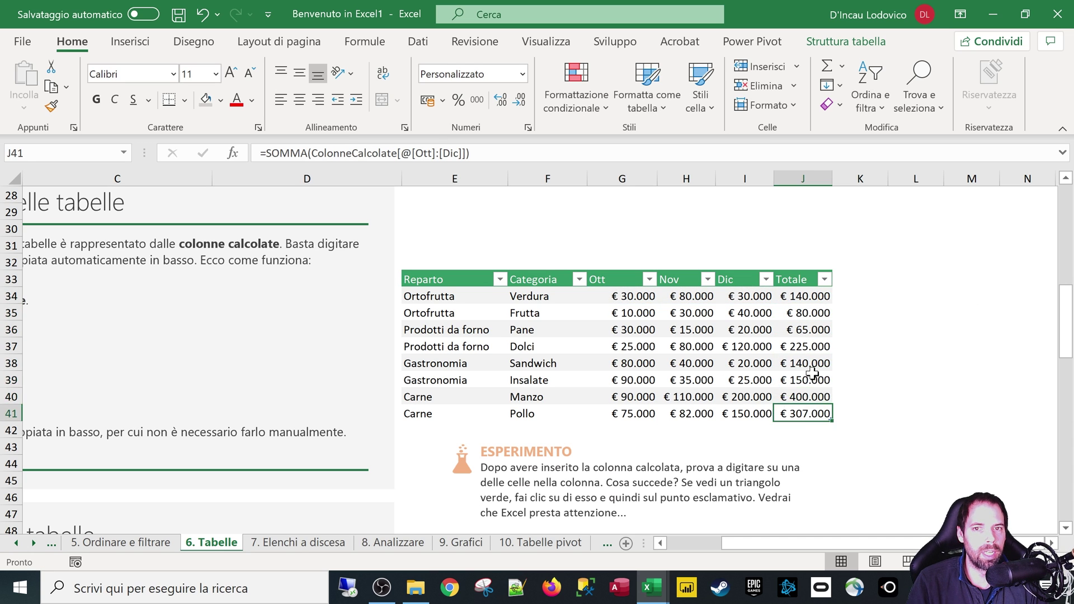
key("Up")
key("Up")
key("Up")
key("Up")
key("Up")
key("Up")
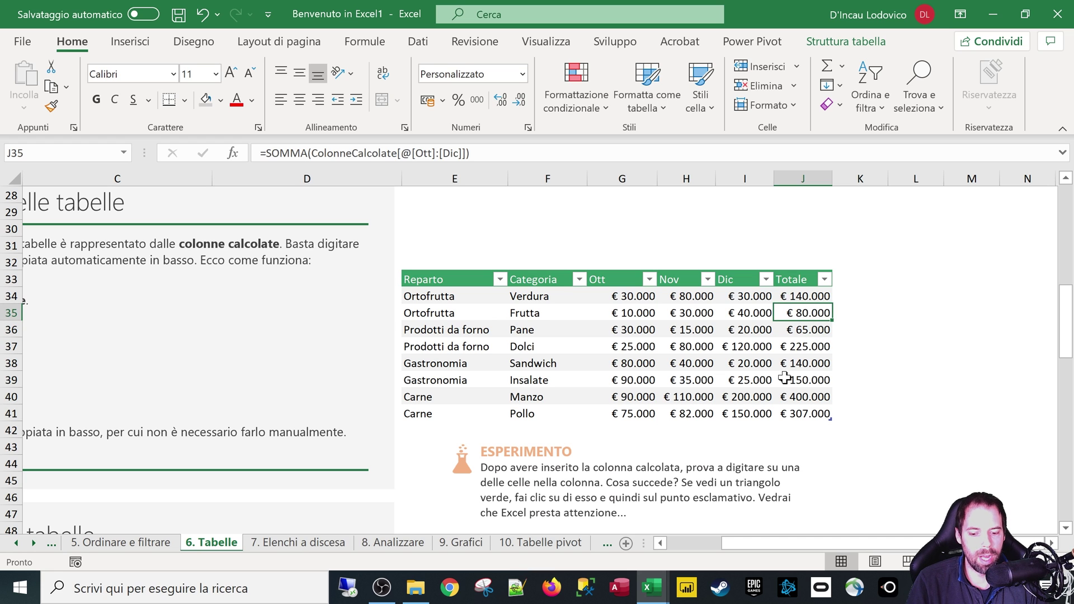
- Type 'adfasdfsd' into the Frutta Totale cell J35 and compare it with the formulas in J34 and J36
type("adfasdfsd")
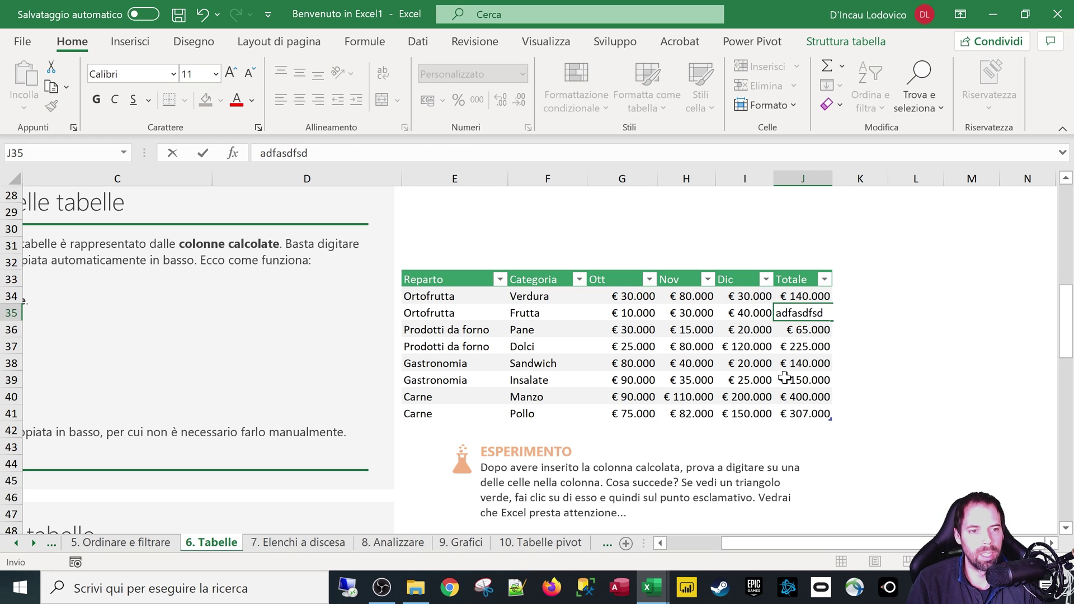
key("Return")
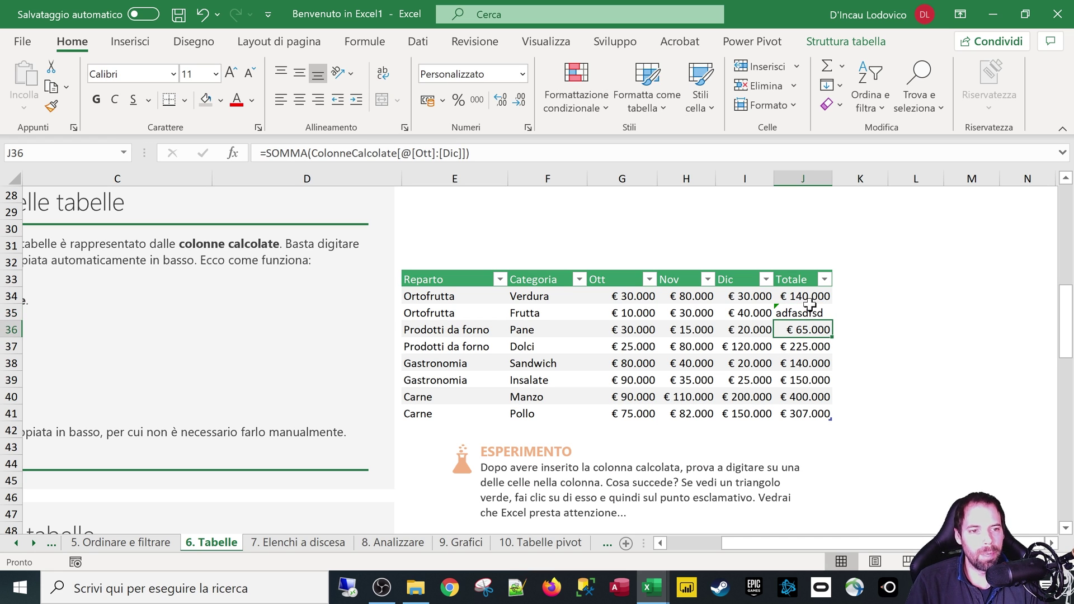
left_click(784, 313)
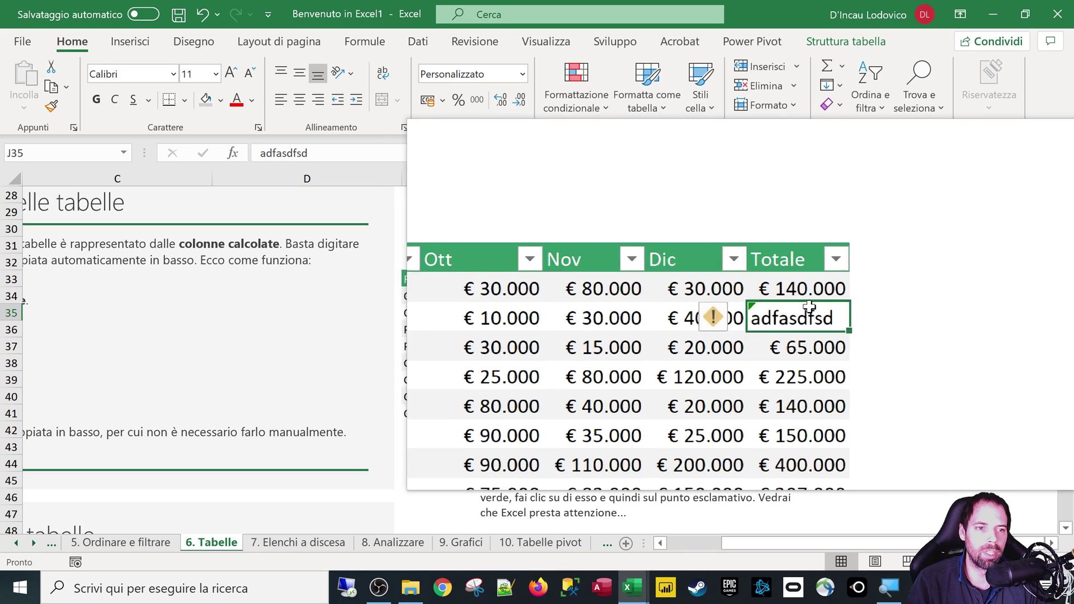
left_click(798, 299)
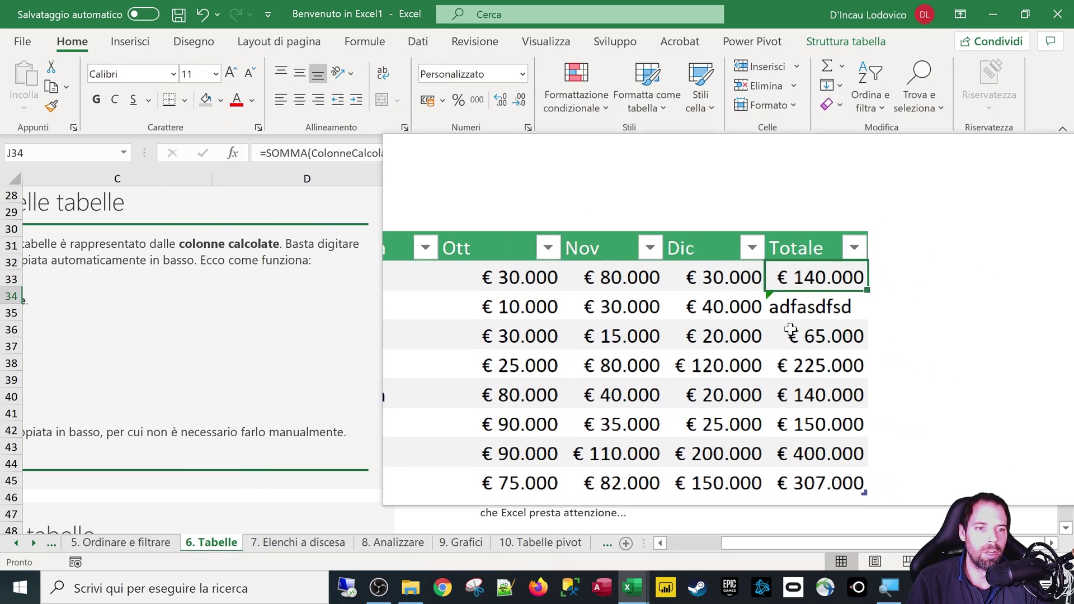
left_click(817, 339)
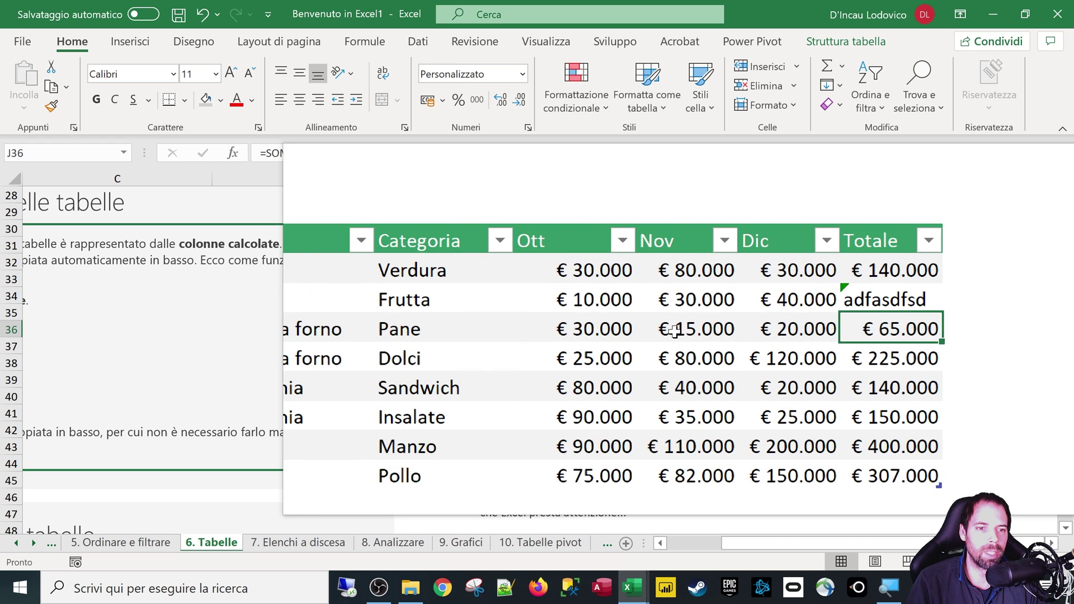
left_click(802, 310)
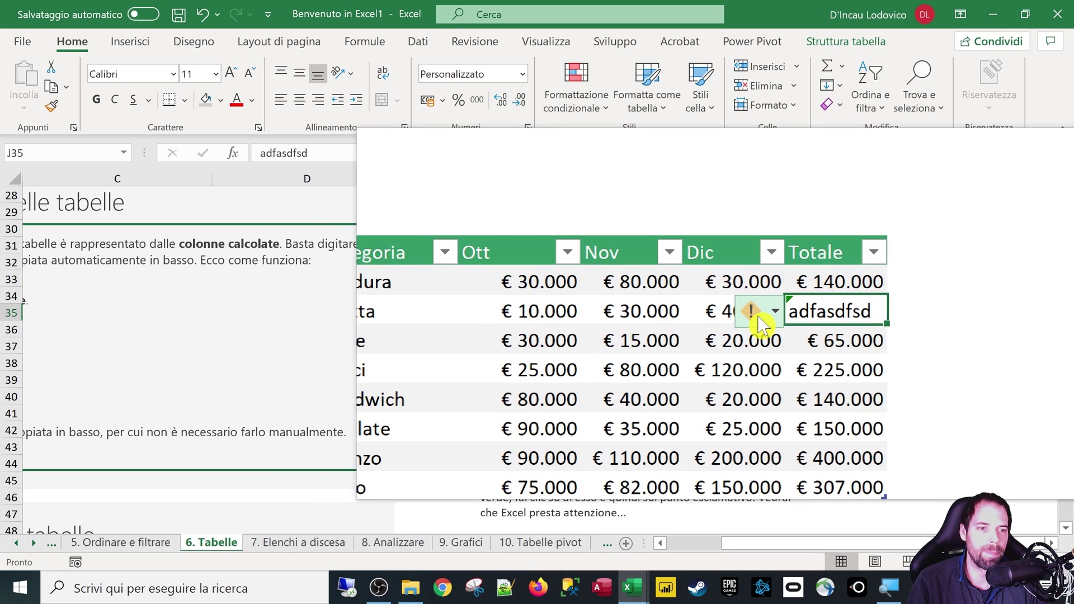
- Restore the calculated column formula in the Frutta Totale cell via the error options, then undo it
left_click(760, 317)
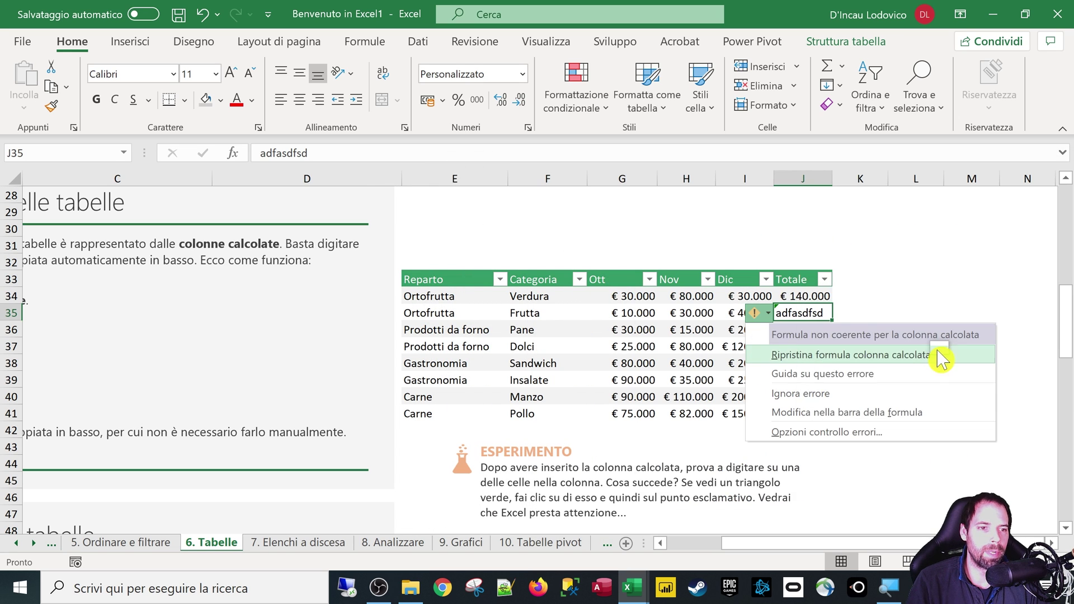
left_click(1052, 543)
left_click(1053, 543)
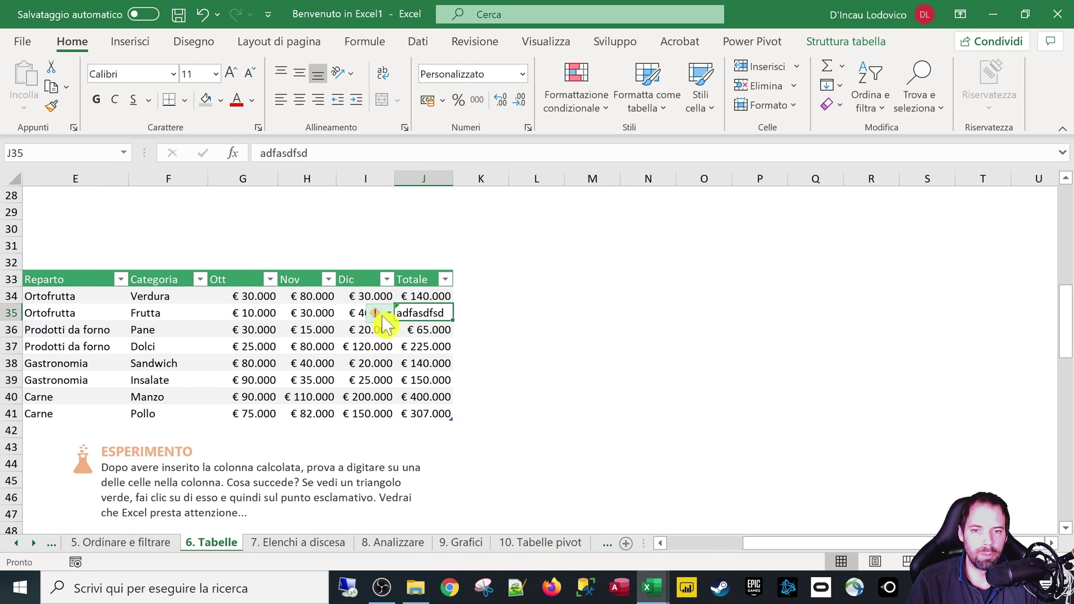
left_click(374, 314)
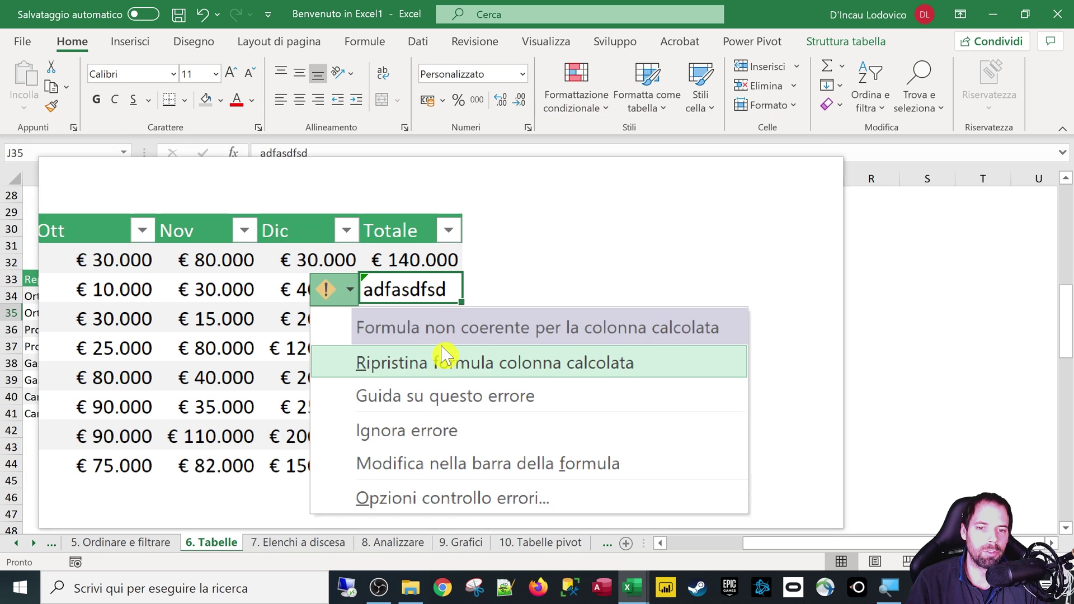
left_click(444, 355)
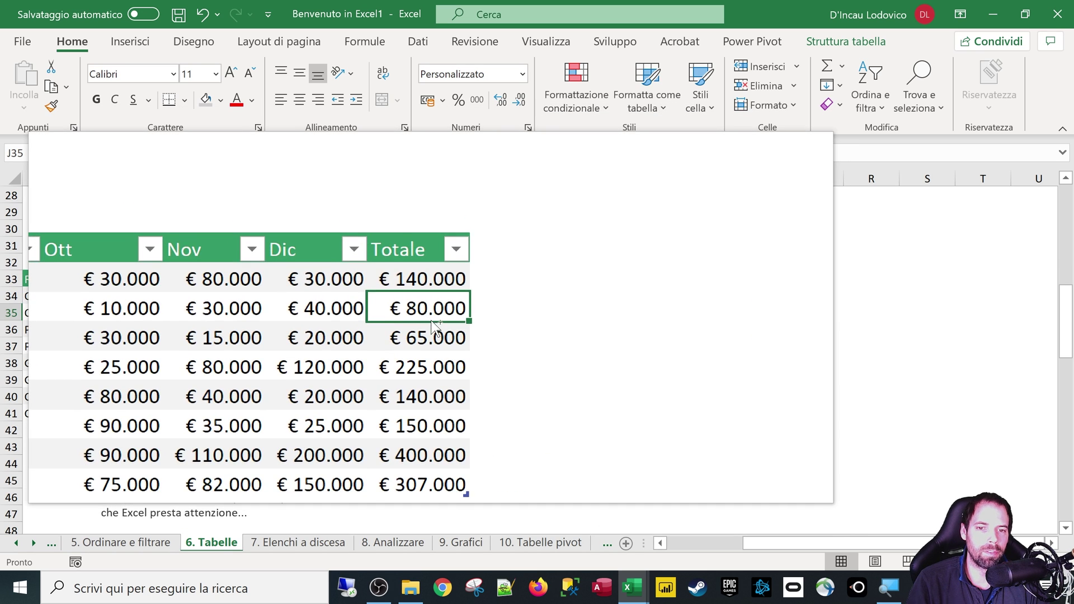
key("ctrl+z")
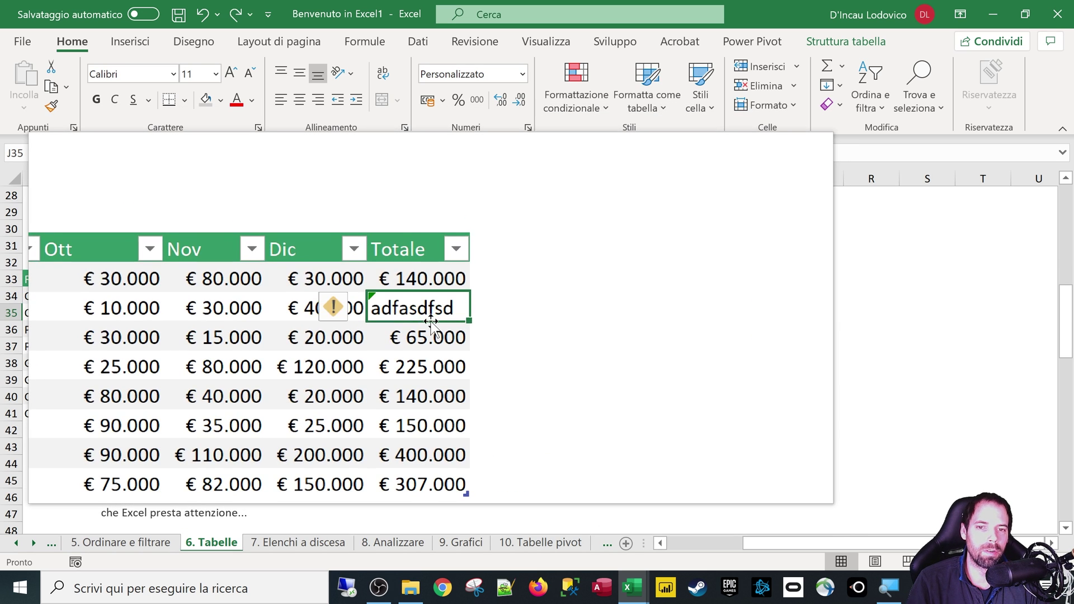
- Choose Ignora errore for the flagged cell, then reopen its error options
left_click(379, 324)
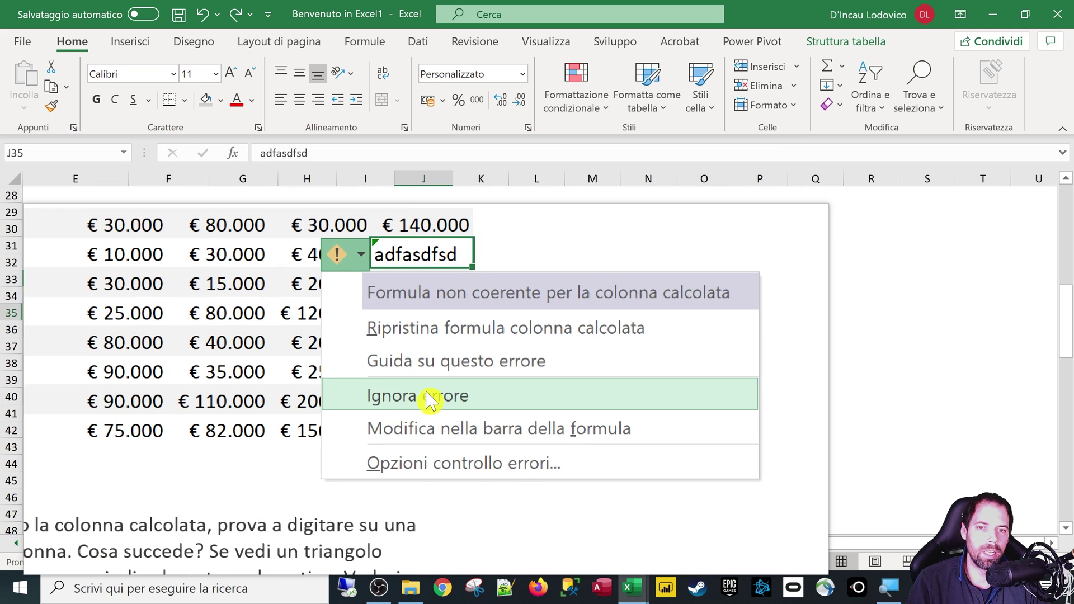
left_click(430, 398)
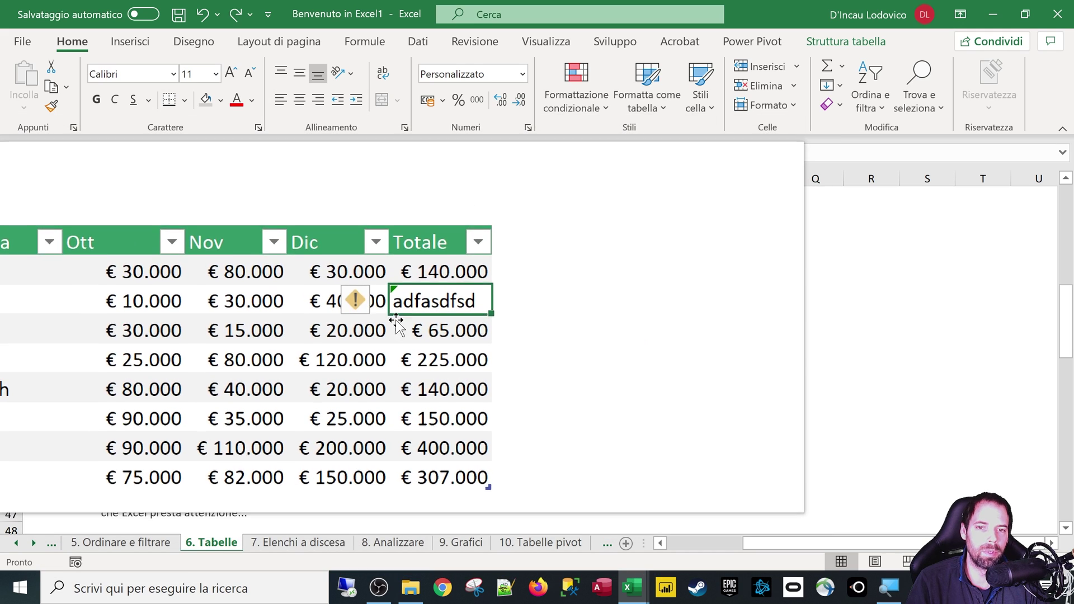
left_click(362, 309)
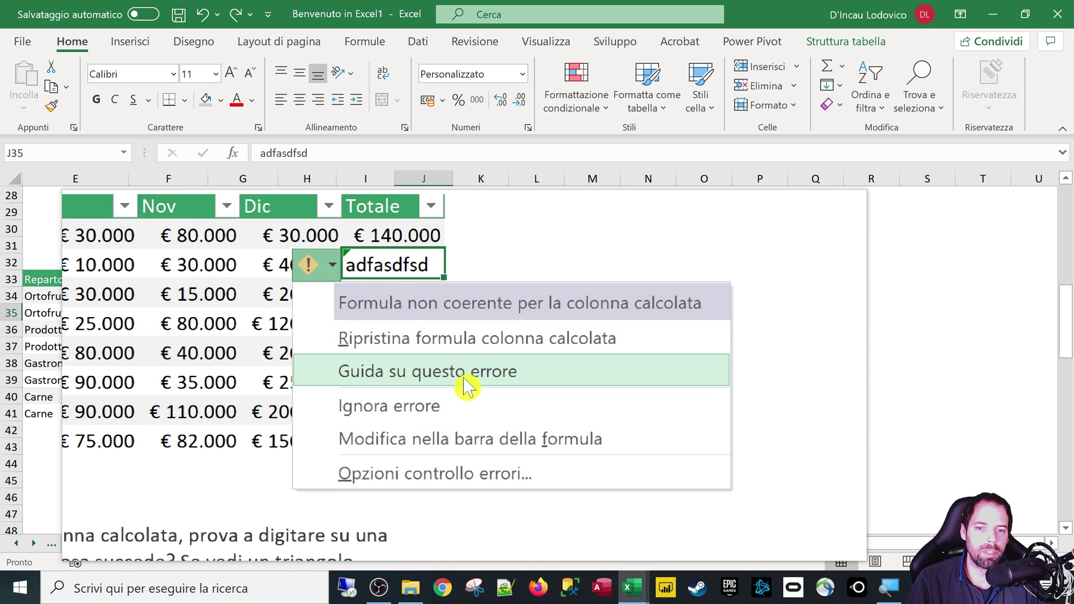
left_click(465, 380)
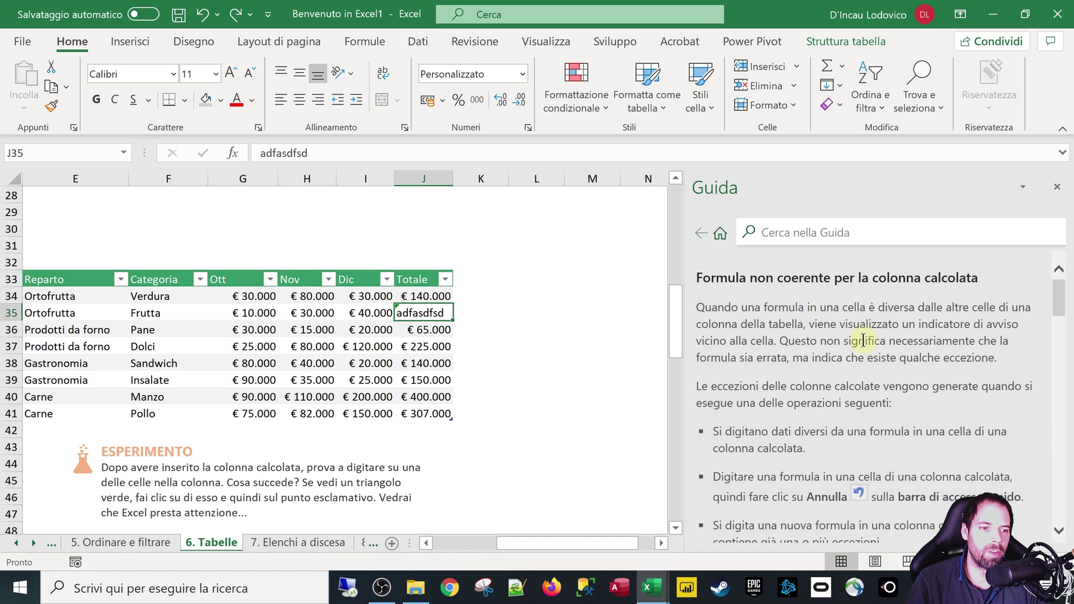
scroll(863, 340, "down", 4)
scroll(867, 358, "down", 4)
scroll(861, 372, "down", 4)
scroll(853, 386, "down", 3)
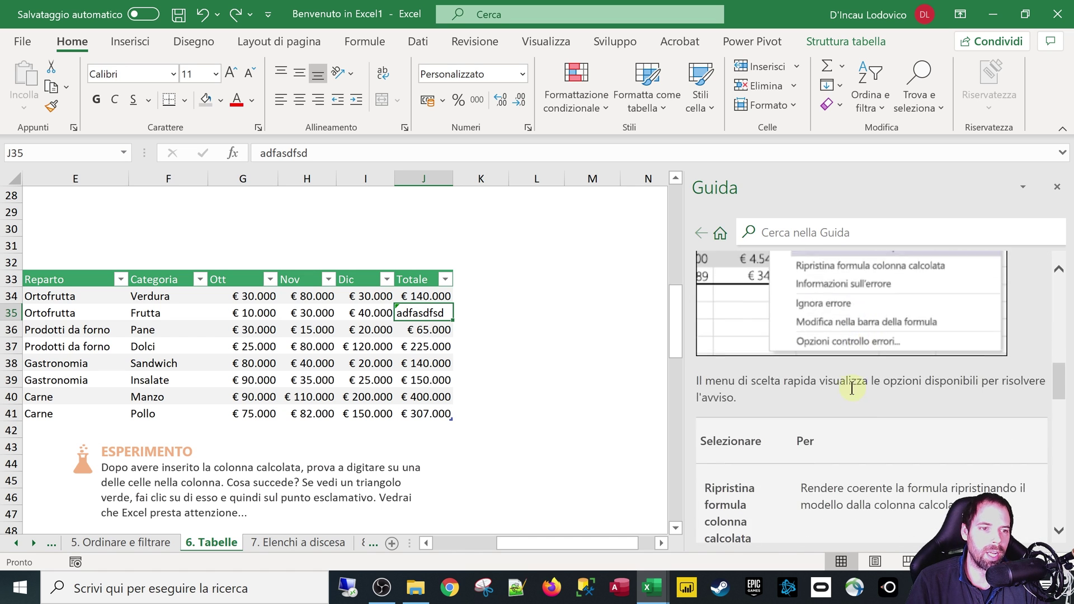
scroll(852, 387, "up", 2)
scroll(833, 433, "down", 3)
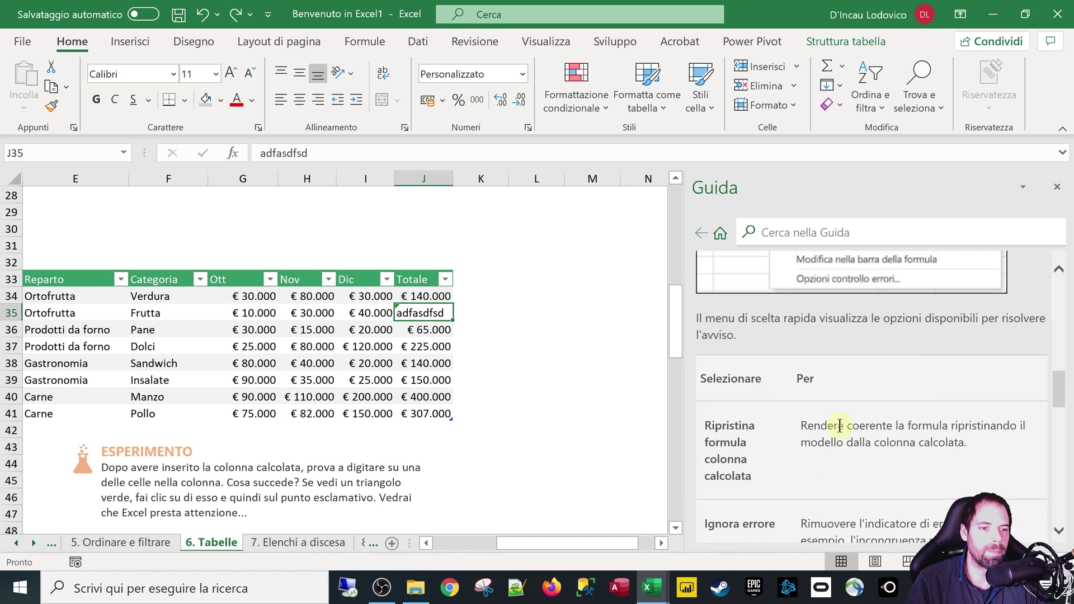
scroll(840, 426, "down", 3)
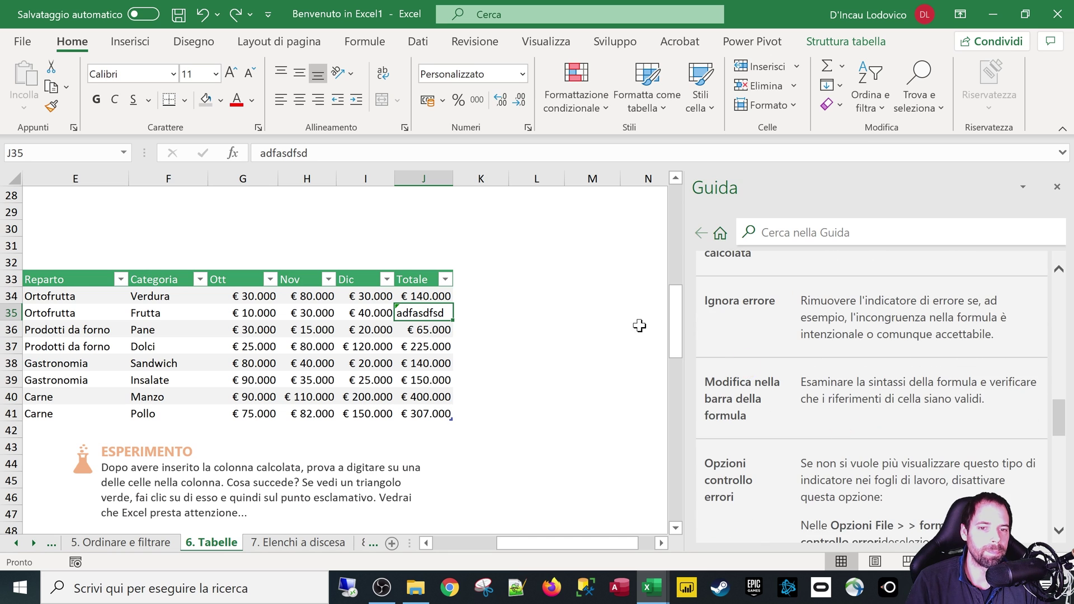
left_click(1058, 187)
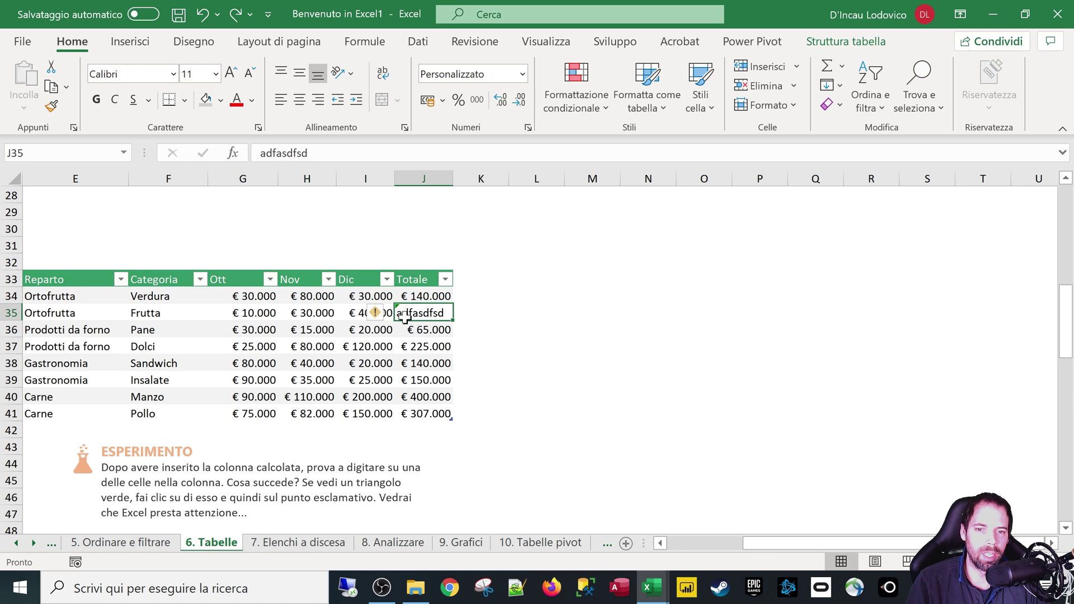
- Undo the text entry so the Frutta Totale shows € 80.000 again, then scroll back left
key("ctrl+z")
left_click(376, 344)
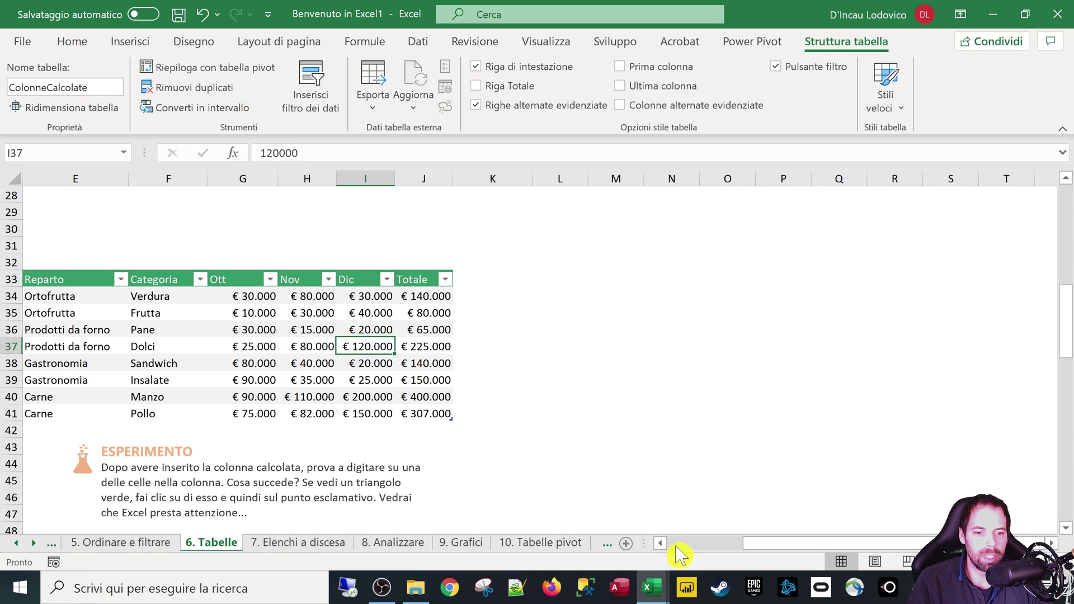
scroll(663, 554, "left", 5)
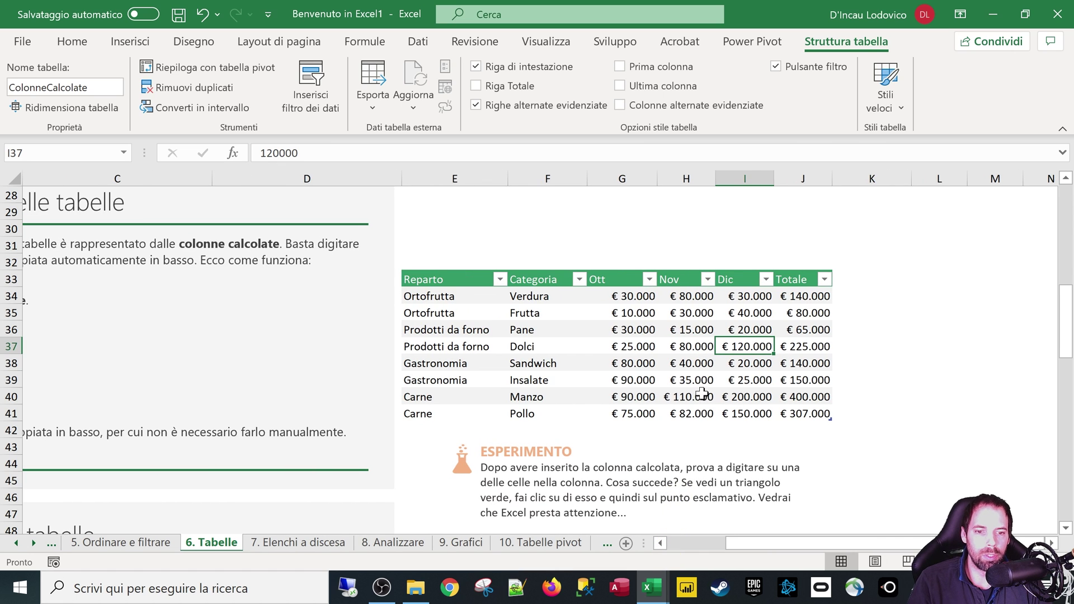